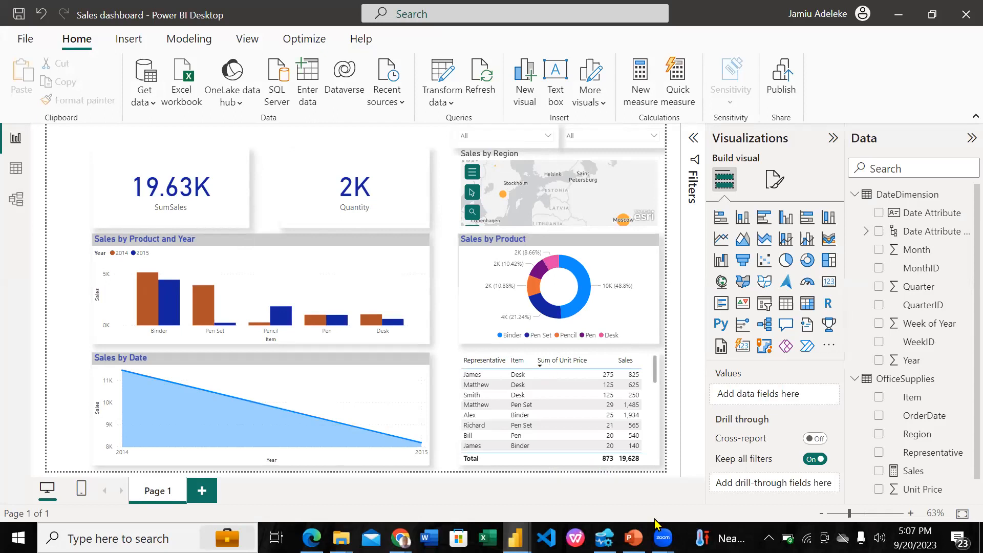
# Review the Task Required slide in PowerPoint and the Practice1 example report, returning to the Sales dashboard report in Power BI Desktop
pyautogui.click(634, 538)
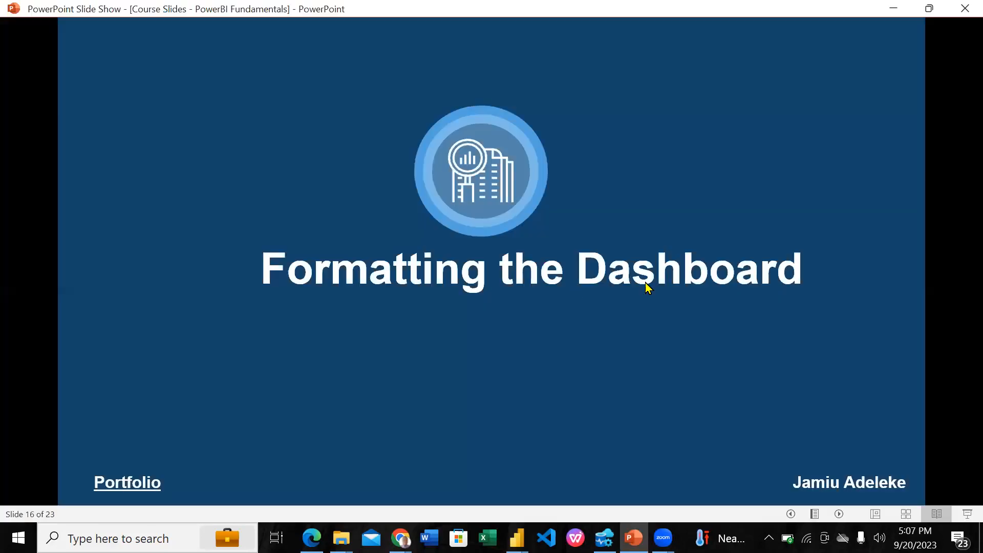
pyautogui.click(698, 297)
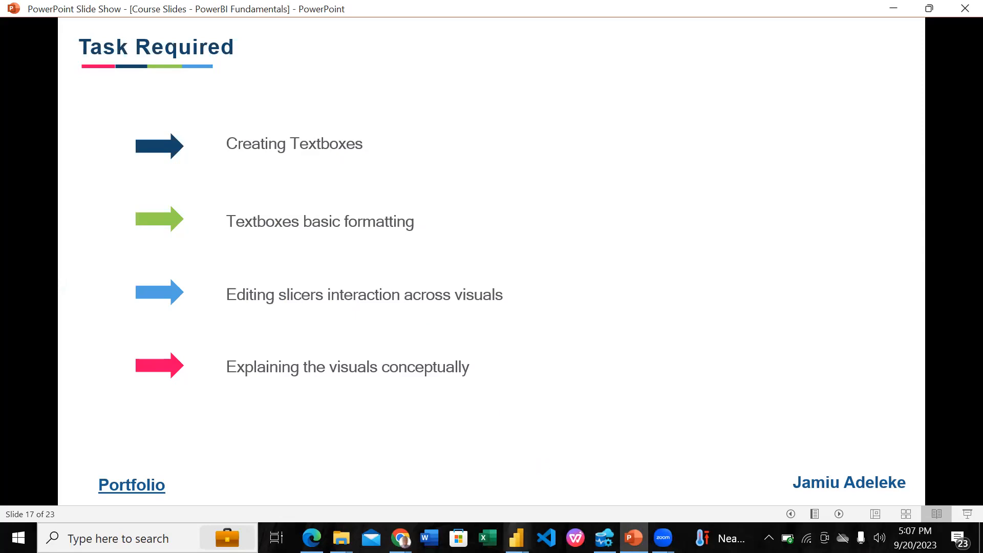
pyautogui.moveTo(517, 538)
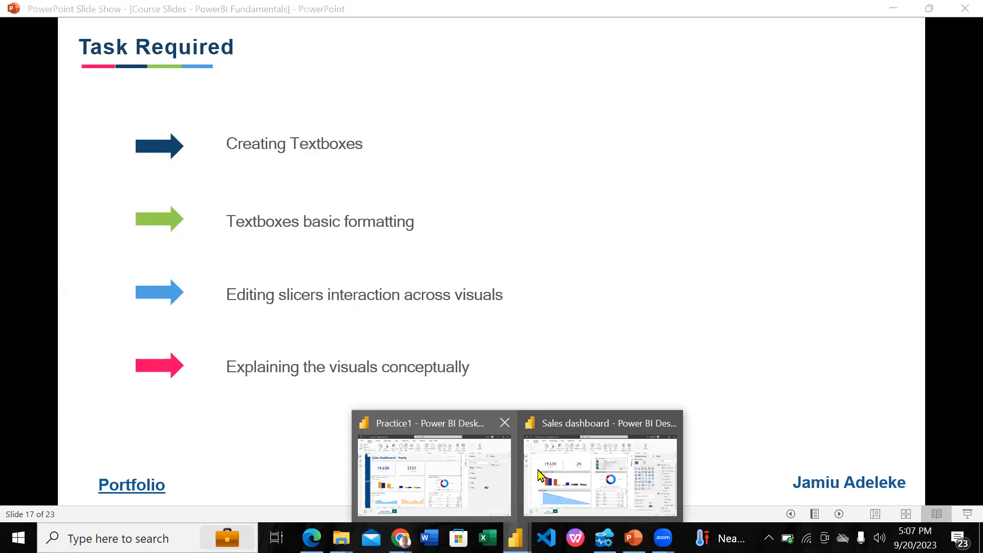
pyautogui.click(487, 463)
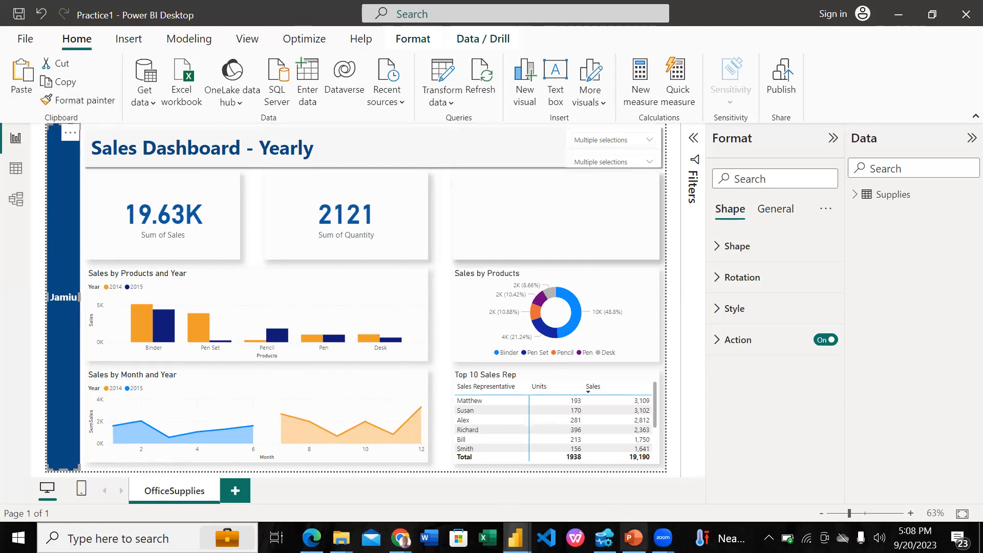
pyautogui.click(633, 537)
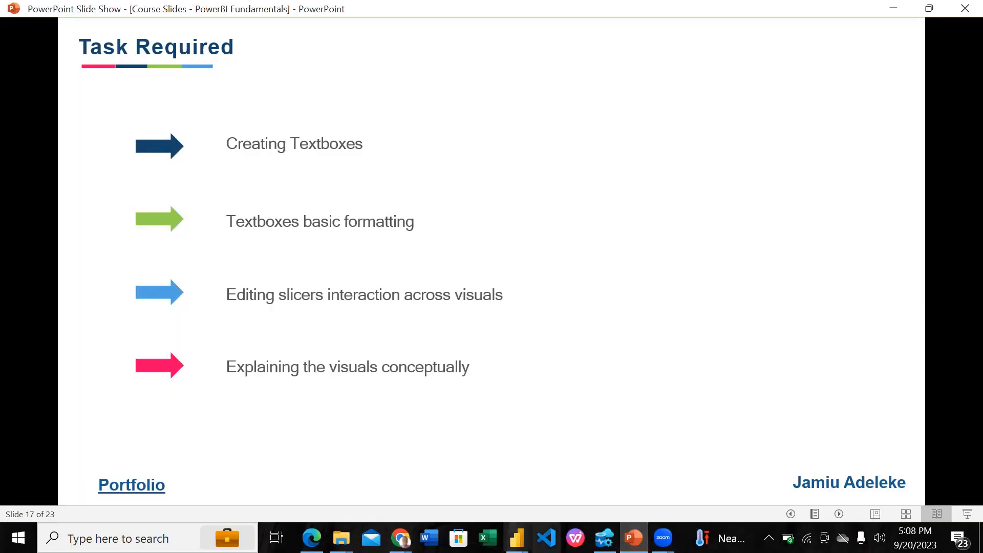
pyautogui.moveTo(518, 538)
pyautogui.click(461, 472)
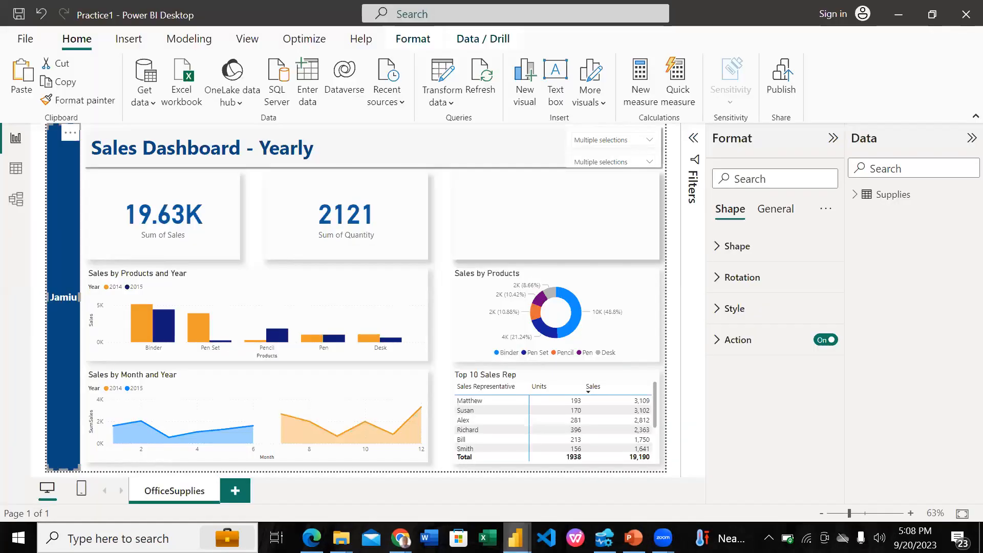
pyautogui.moveTo(517, 538)
pyautogui.click(594, 472)
pyautogui.moveTo(226, 230); pyautogui.dragTo(95, 138)
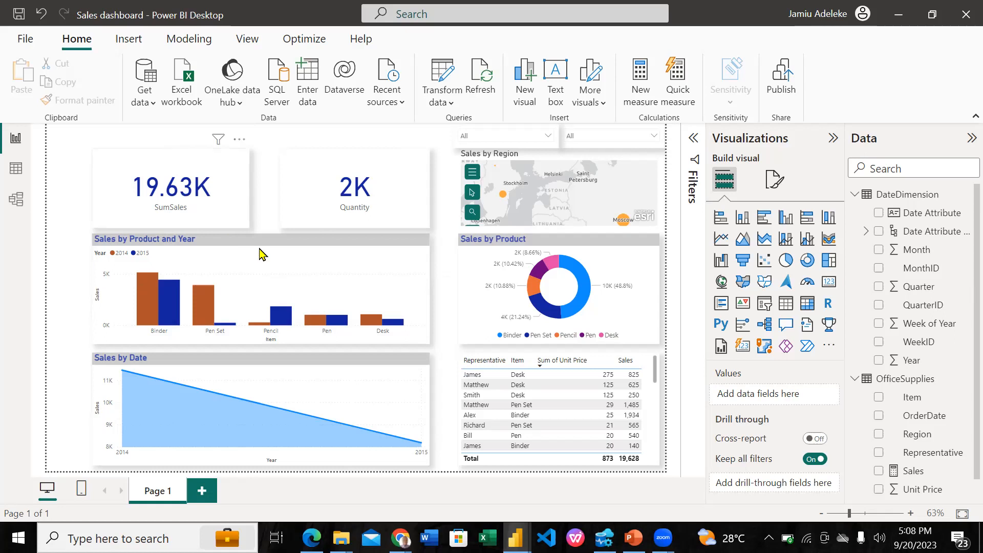
# Shorten the Sales by Date area chart and the representatives table slightly by lowering their top edges
pyautogui.click(275, 368)
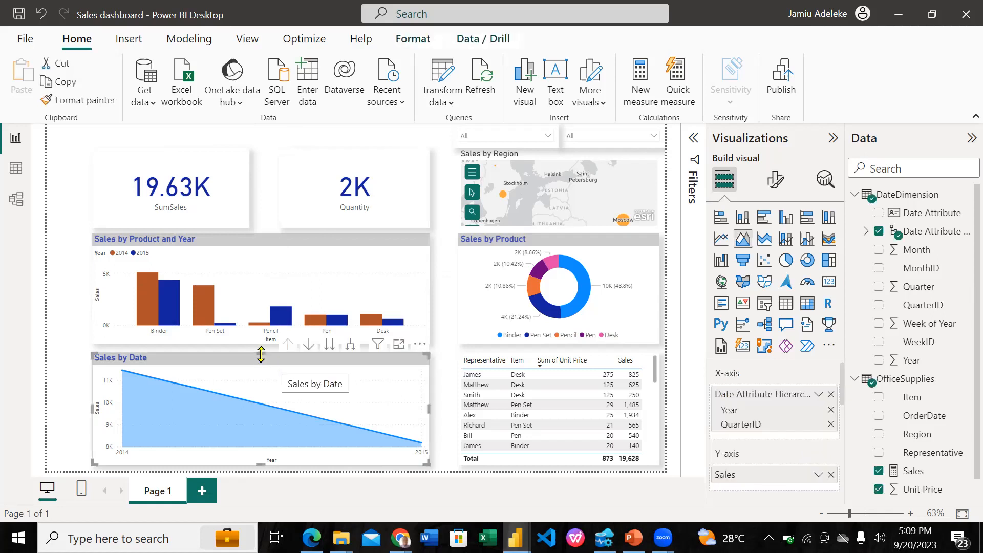
pyautogui.moveTo(261, 359); pyautogui.dragTo(262, 364)
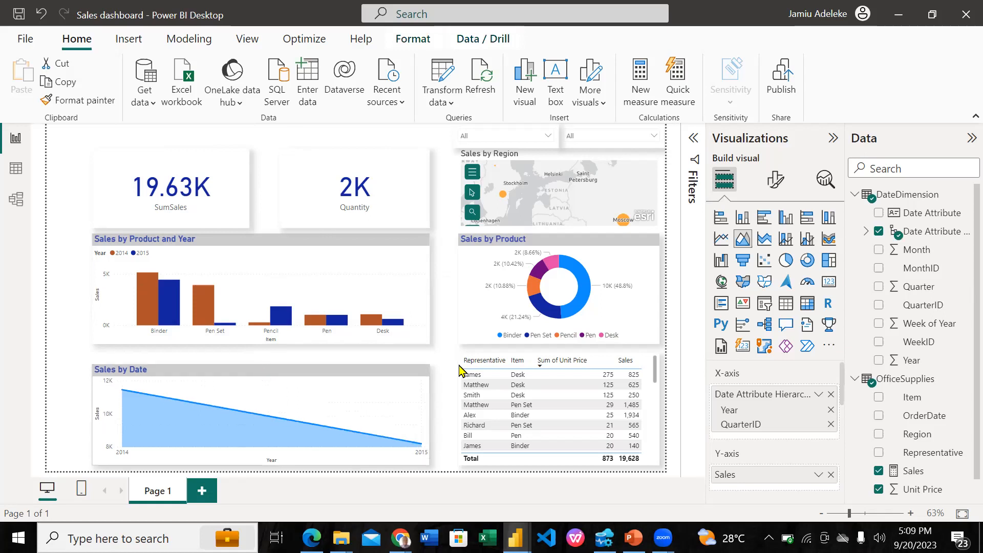
pyautogui.click(648, 363)
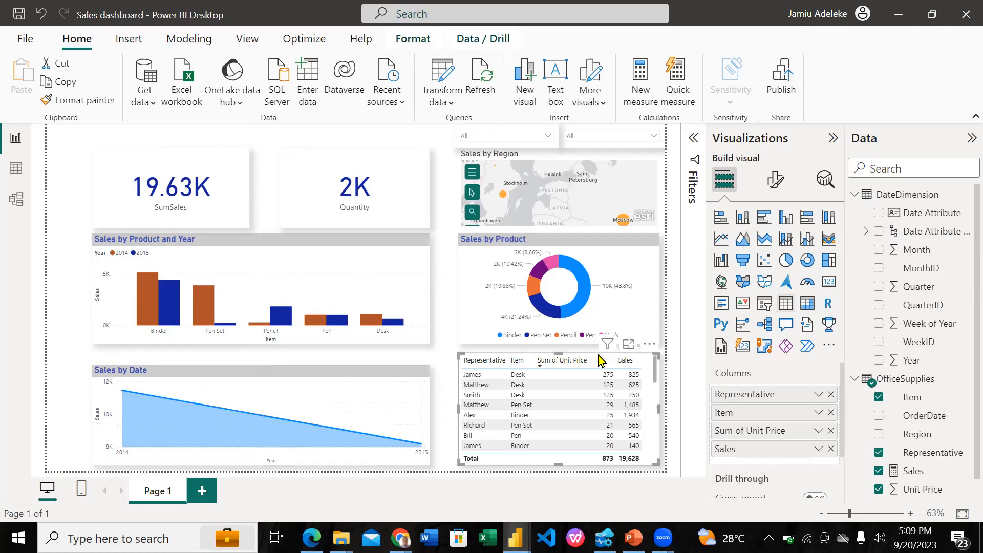
pyautogui.moveTo(556, 354); pyautogui.dragTo(562, 367)
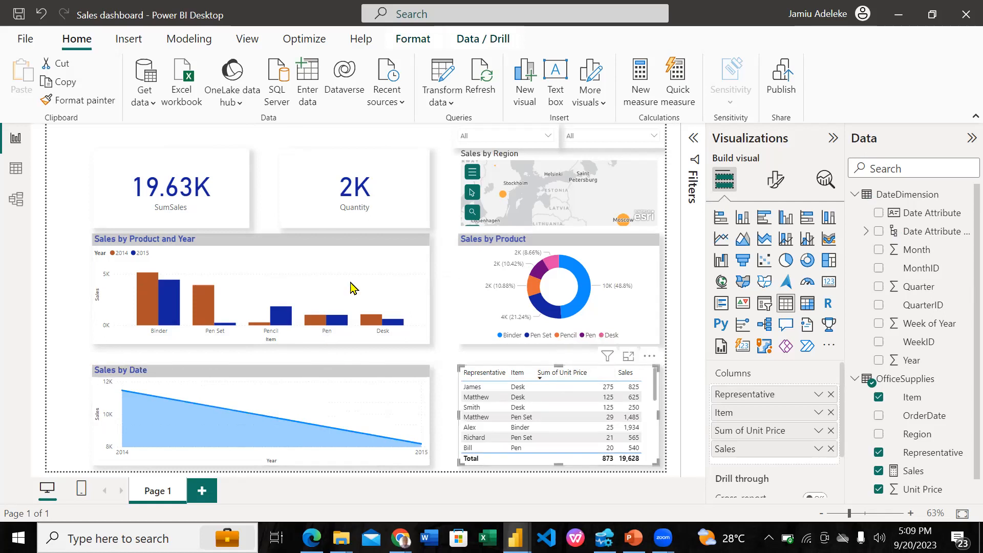
# Move the Sales by Product and Year chart, Sales by Product donut and Sales by Region map down, shortening both charts from above
pyautogui.moveTo(357, 259); pyautogui.dragTo(358, 264)
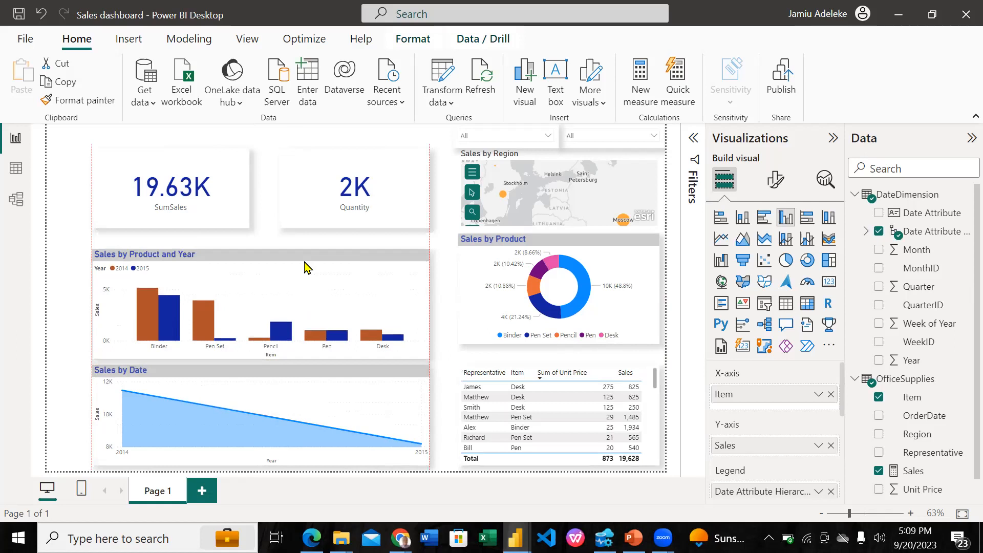
pyautogui.click(261, 247)
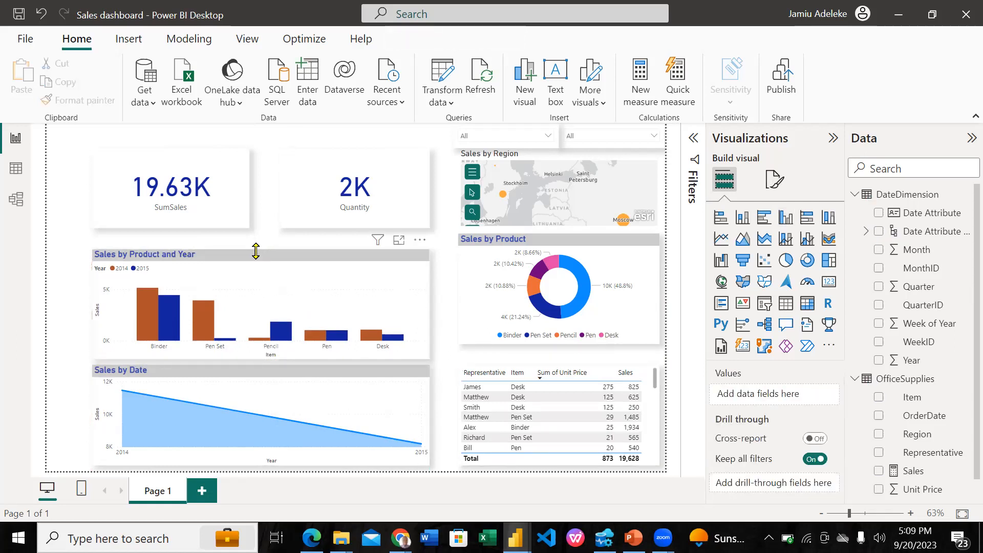
pyautogui.click(255, 249)
pyautogui.moveTo(259, 261); pyautogui.dragTo(260, 259)
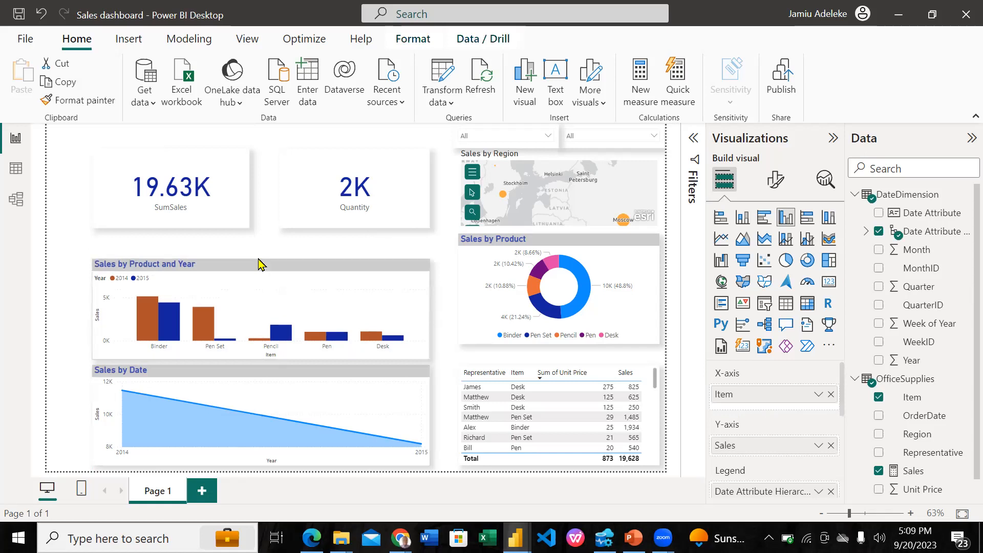
pyautogui.moveTo(595, 246); pyautogui.dragTo(564, 274)
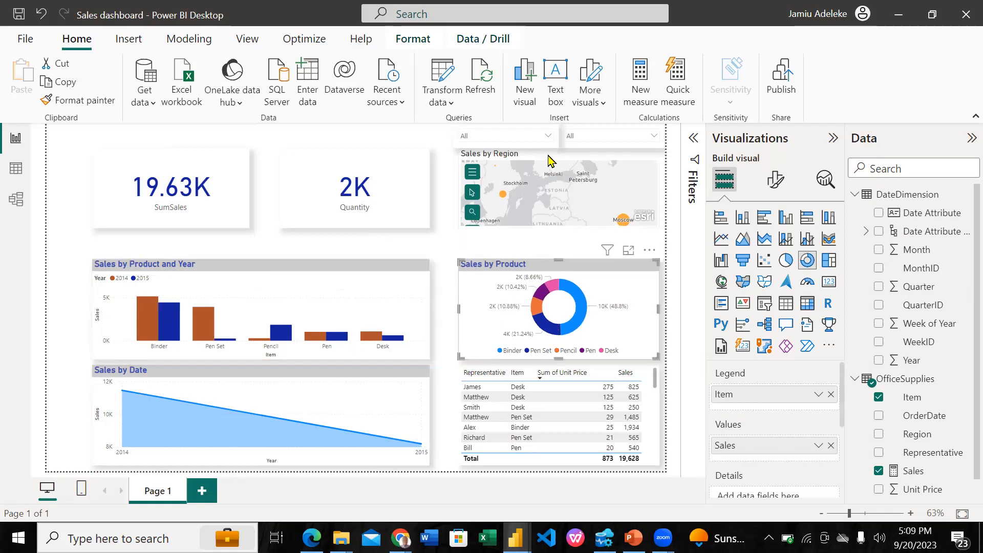
pyautogui.moveTo(549, 170); pyautogui.dragTo(551, 184)
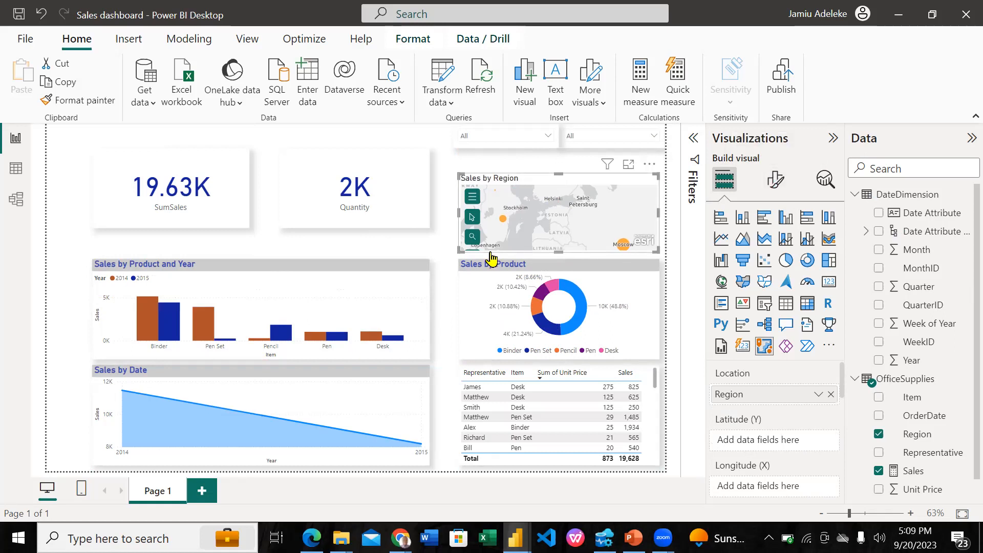
# Set the title background color of the Sales by Region map to light gray
pyautogui.click(777, 181)
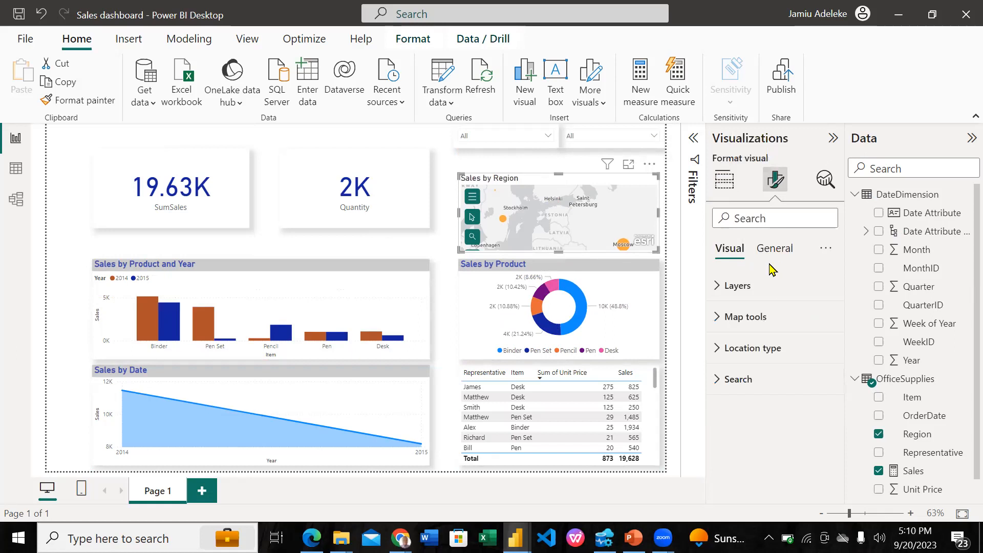
pyautogui.click(774, 249)
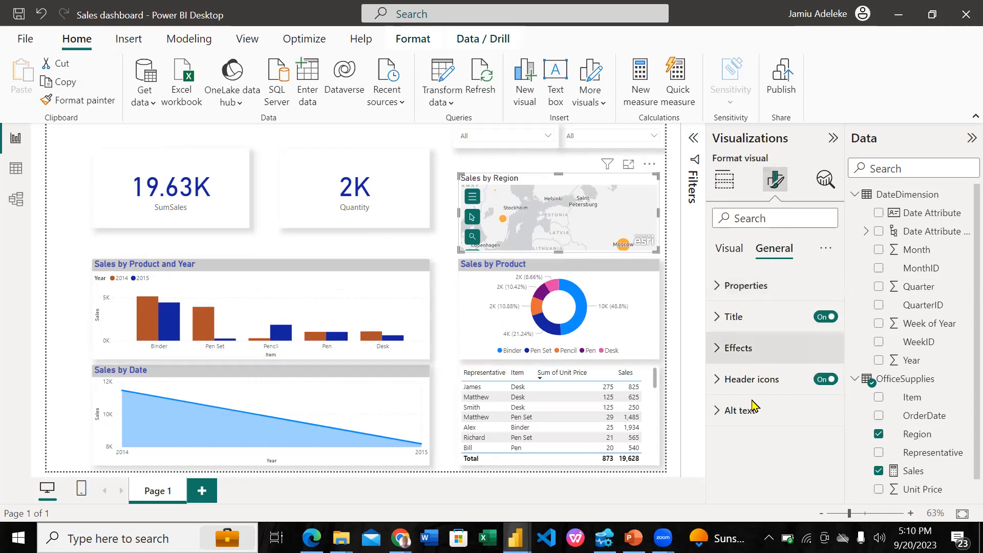
pyautogui.click(755, 349)
pyautogui.scroll(-2, 746, 359)
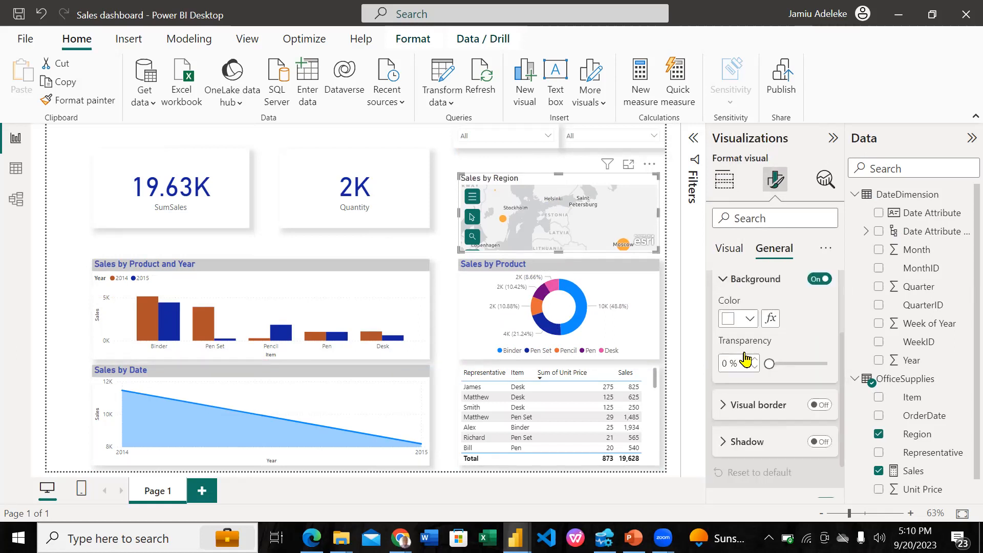
pyautogui.scroll(2, 746, 360)
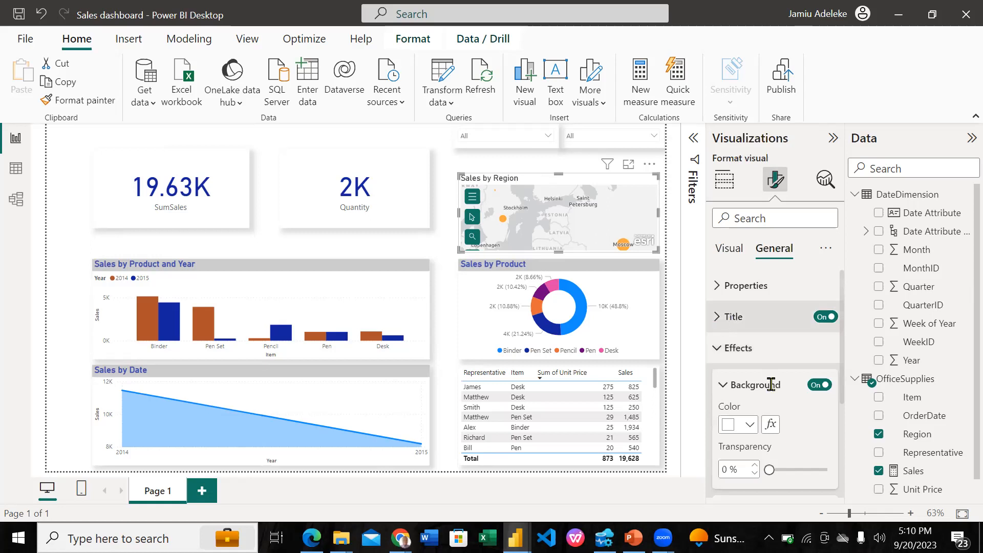
pyautogui.click(734, 316)
pyautogui.scroll(-3, 736, 400)
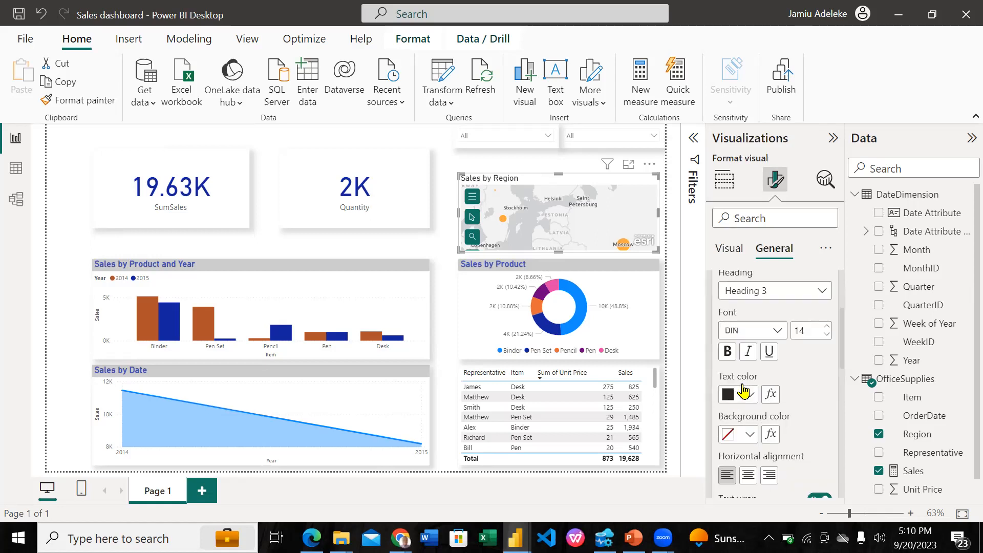
pyautogui.click(741, 433)
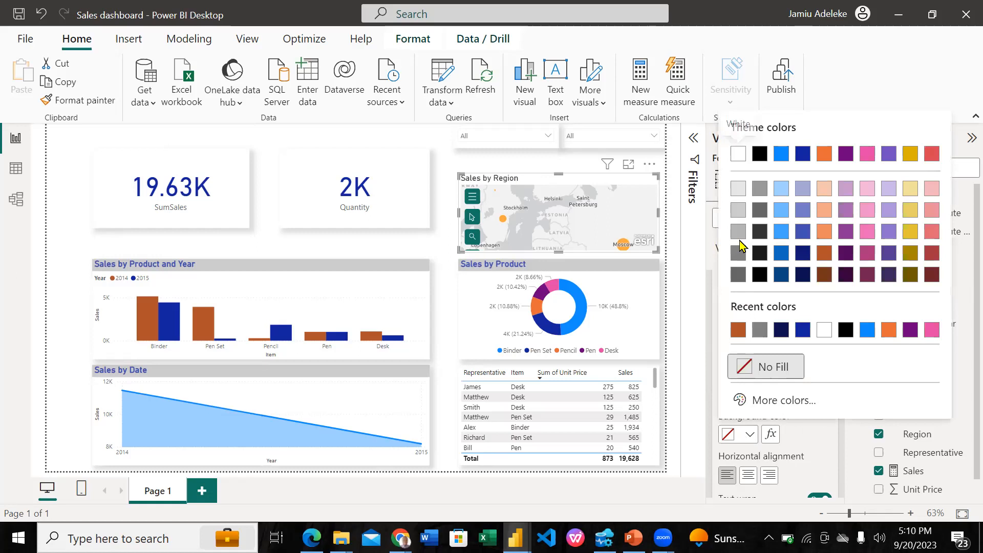
pyautogui.click(738, 232)
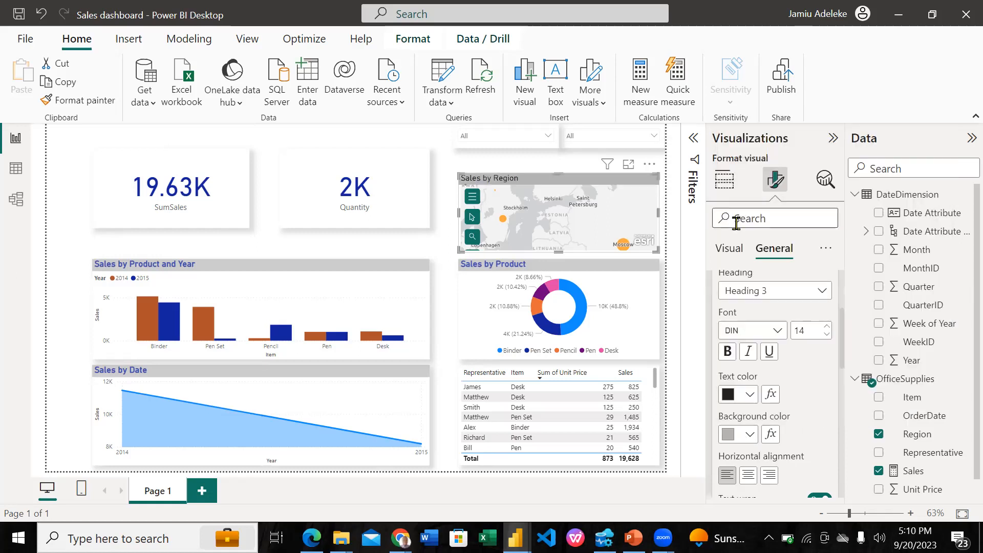
pyautogui.click(735, 435)
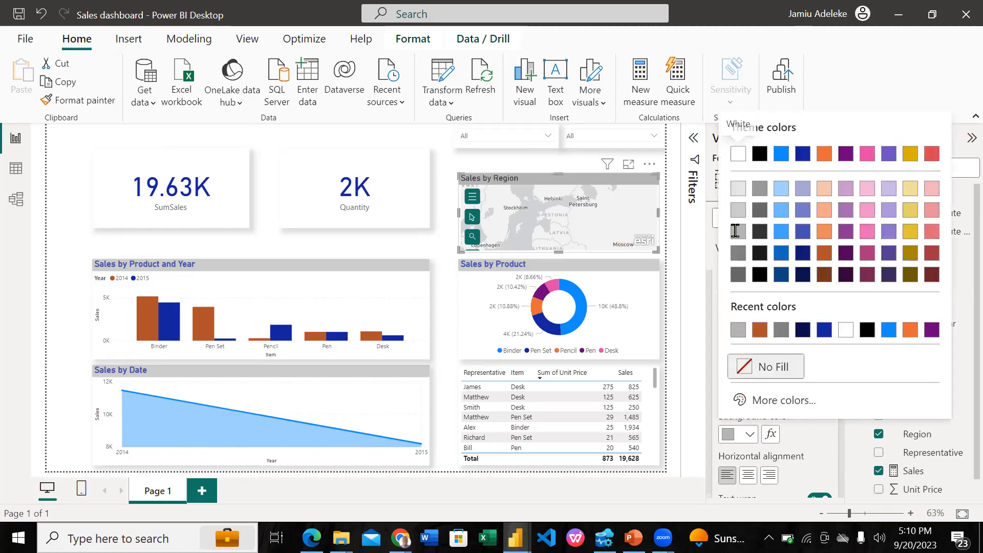
pyautogui.click(738, 231)
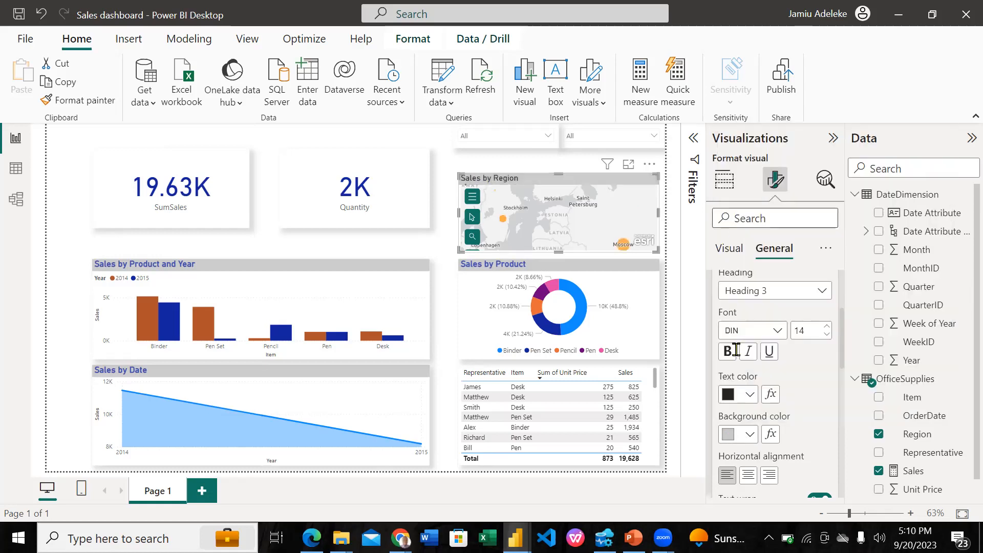
# Make the Sales by Region map's title bold and dark blue with a font size of 15
pyautogui.click(730, 395)
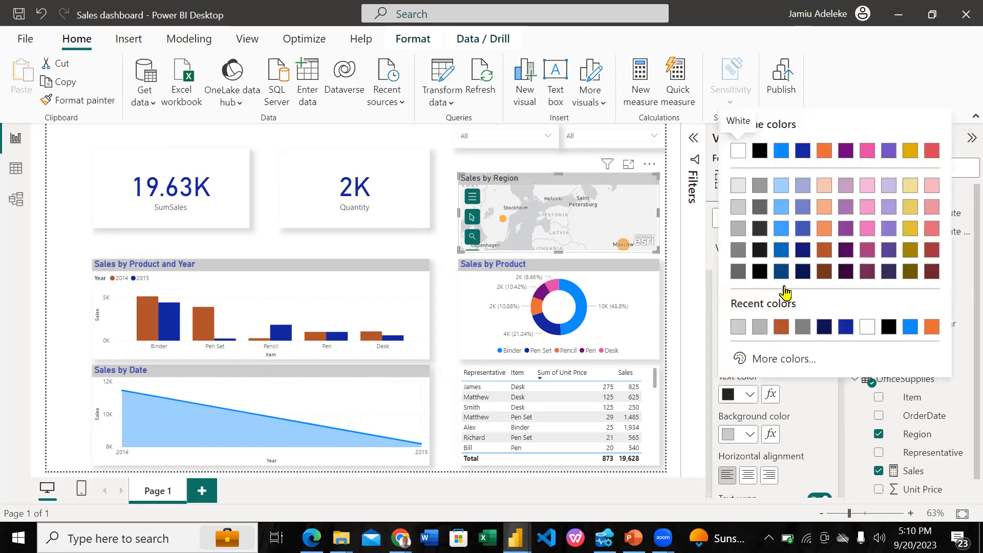
pyautogui.click(845, 327)
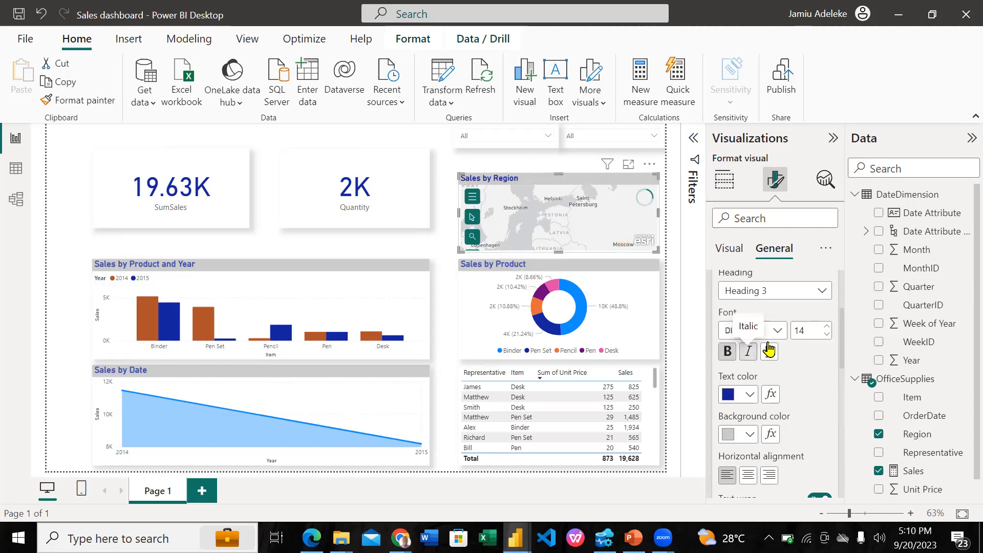
pyautogui.click(826, 327)
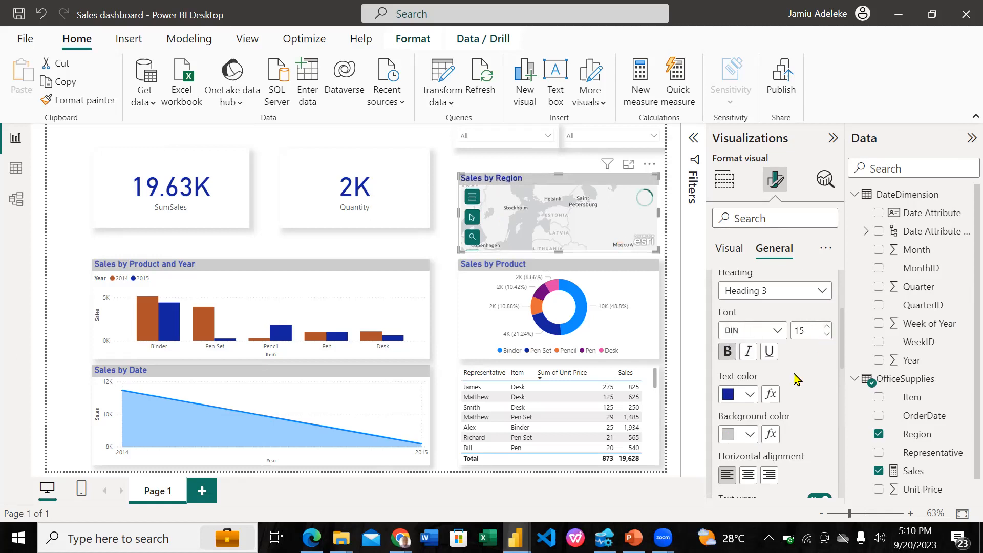
# Turn on a gray shadow for the Sales by Region map and extend the map slightly upward
pyautogui.scroll(-2, 797, 379)
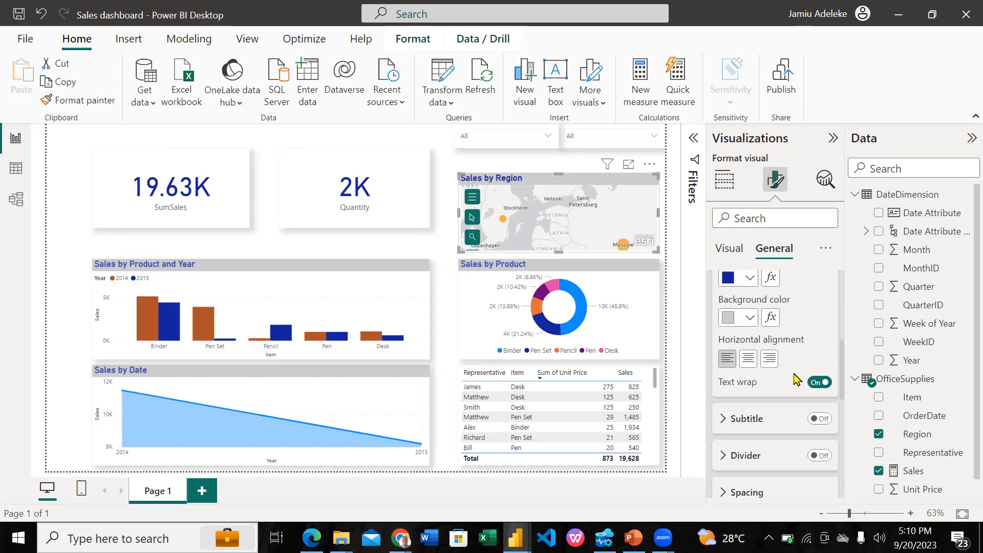
pyautogui.scroll(2, 797, 379)
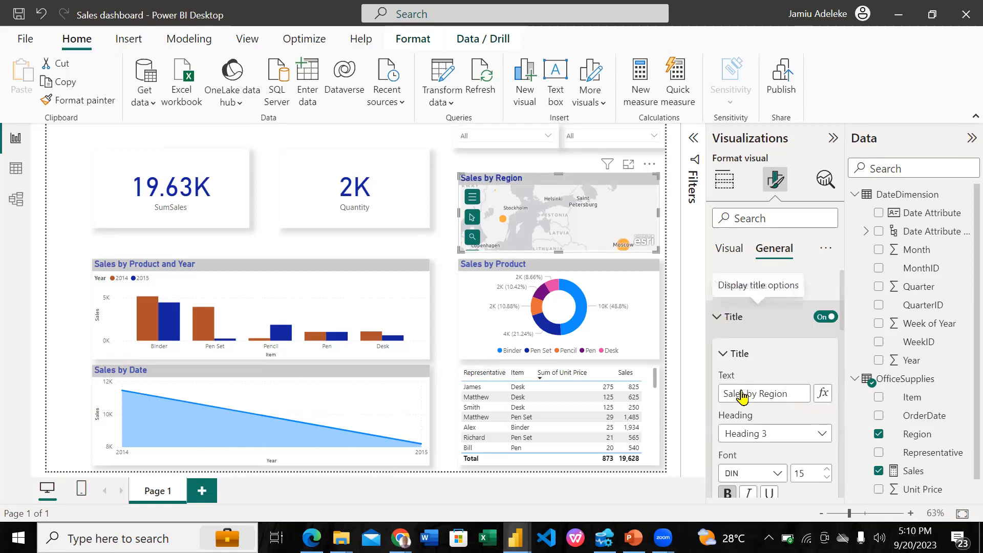
pyautogui.scroll(-2, 744, 399)
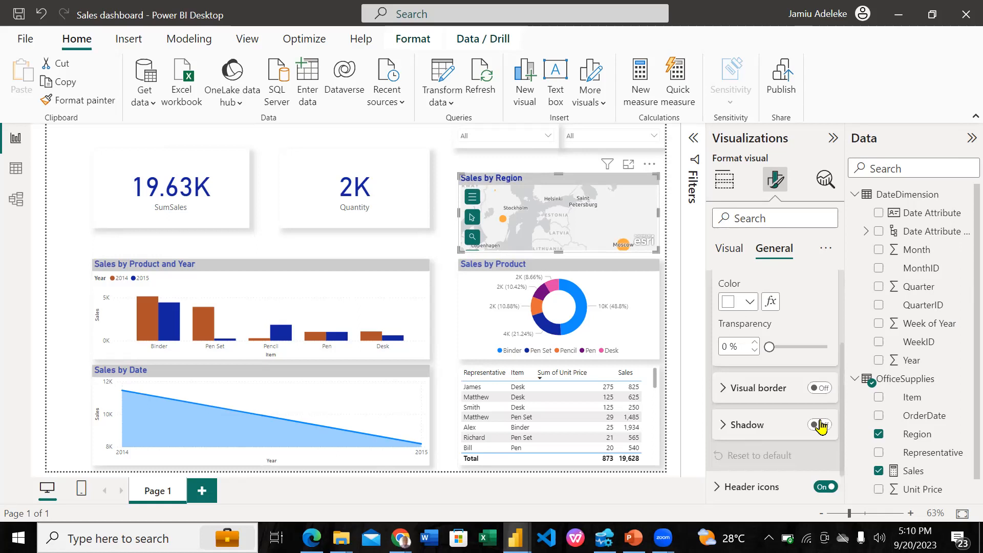
pyautogui.click(820, 426)
pyautogui.click(737, 428)
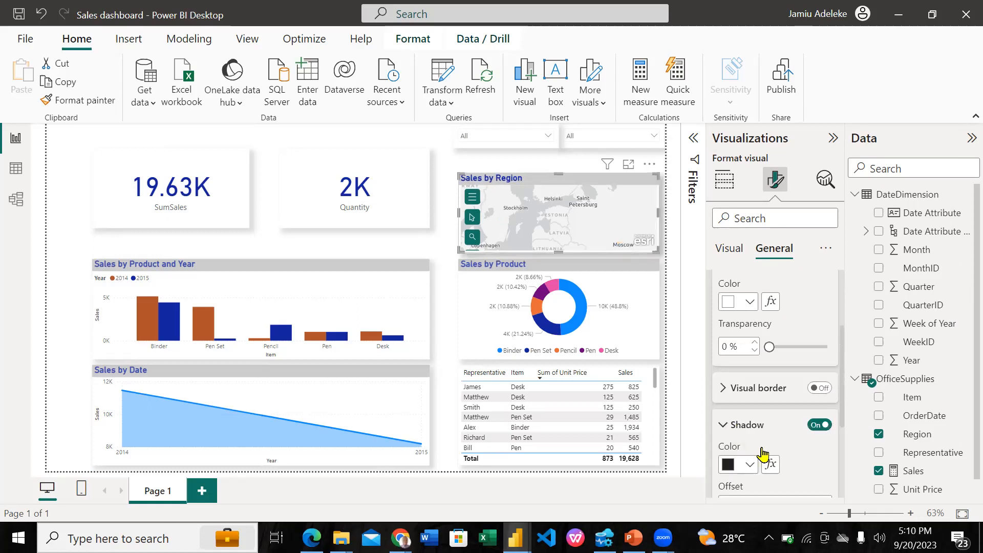
pyautogui.scroll(-3, 764, 454)
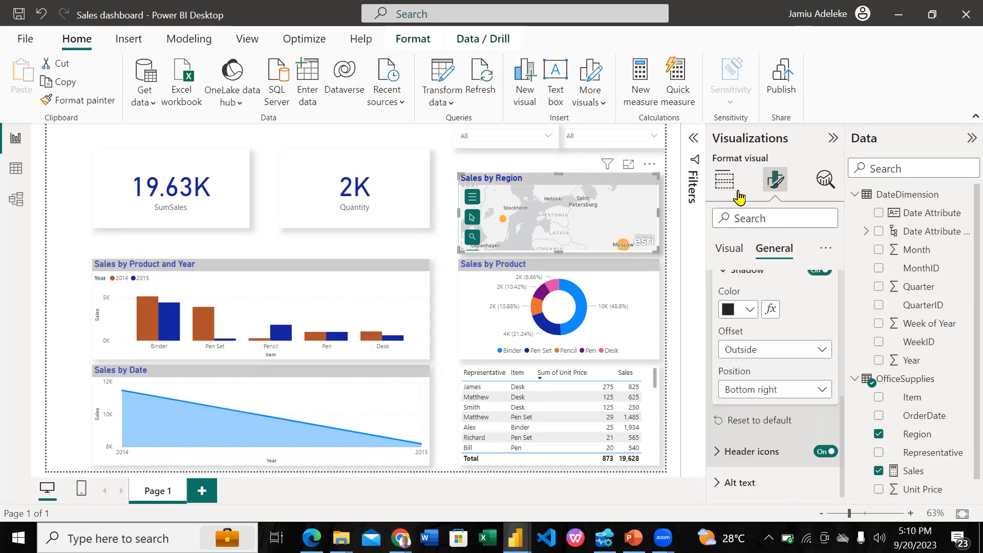
pyautogui.click(739, 310)
pyautogui.click(739, 166)
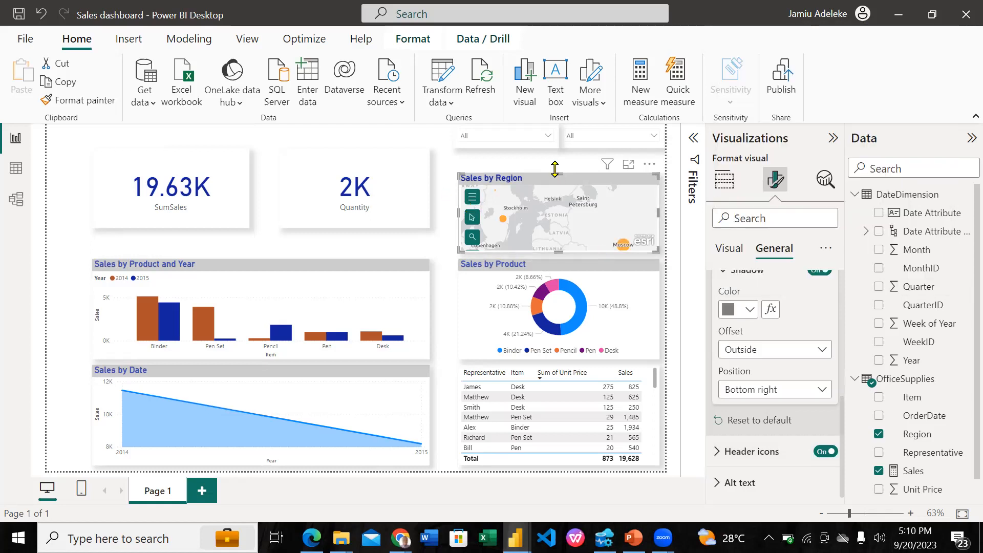
pyautogui.moveTo(560, 176); pyautogui.dragTo(533, 169)
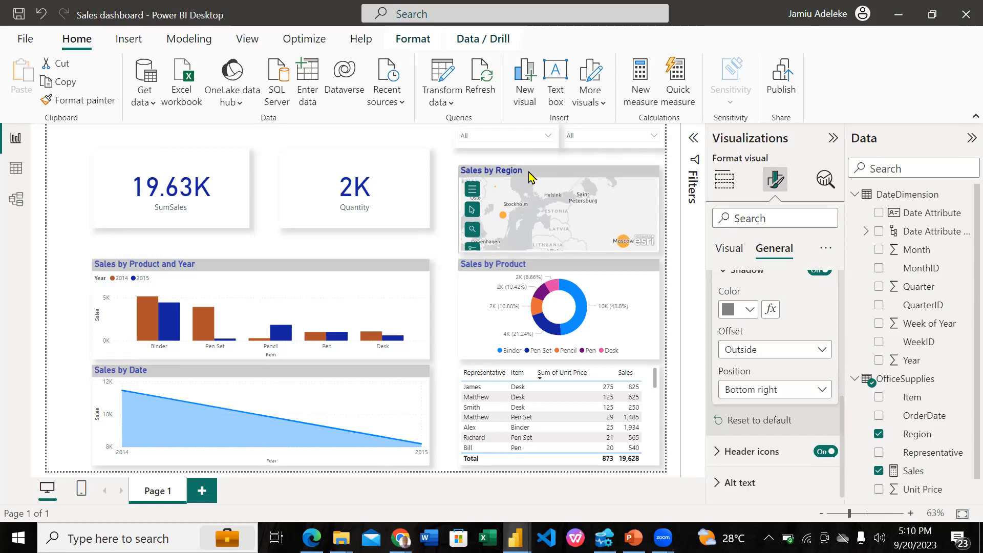
# Move the Quantity and SumSales cards down to just above the Sales by Product and Year chart, and shorten the Sales by Region map to align
pyautogui.click(416, 182)
pyautogui.moveTo(416, 148); pyautogui.dragTo(416, 171)
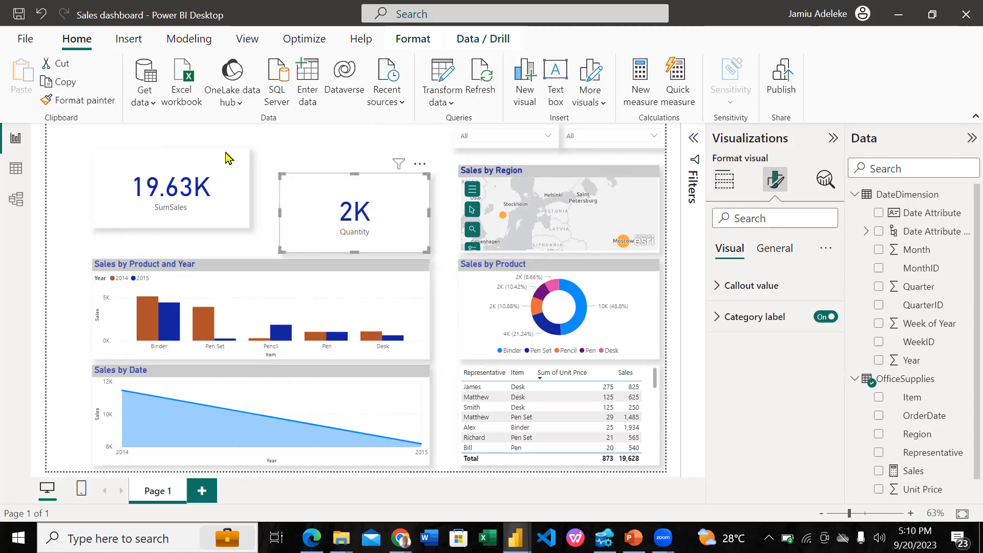
pyautogui.moveTo(235, 148); pyautogui.dragTo(233, 167)
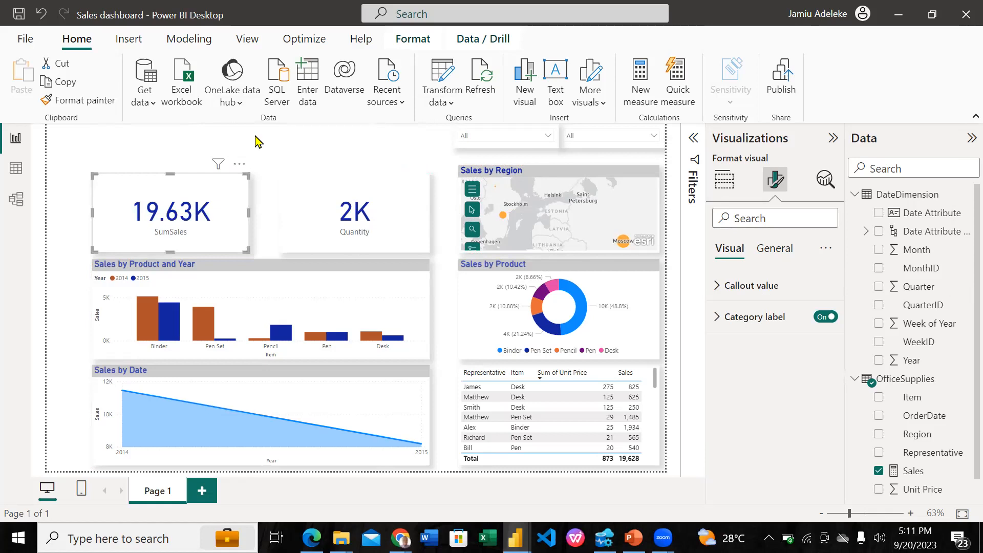
pyautogui.click(566, 185)
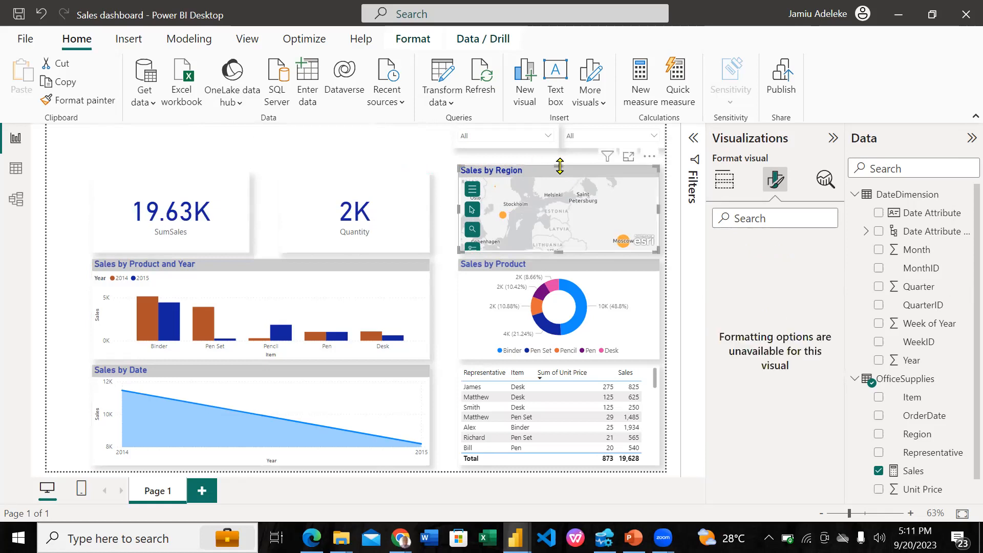
pyautogui.moveTo(559, 167); pyautogui.dragTo(560, 173)
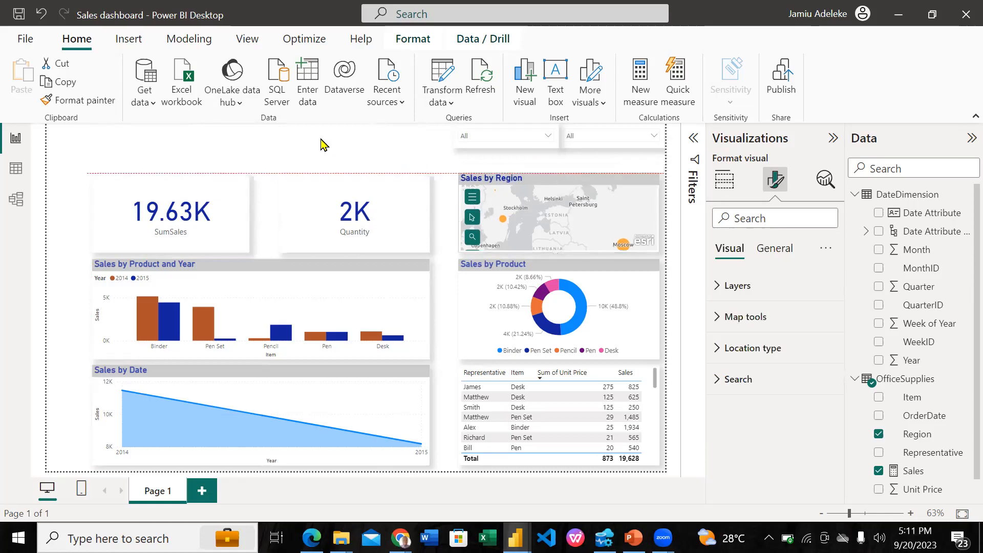
pyautogui.click(260, 114)
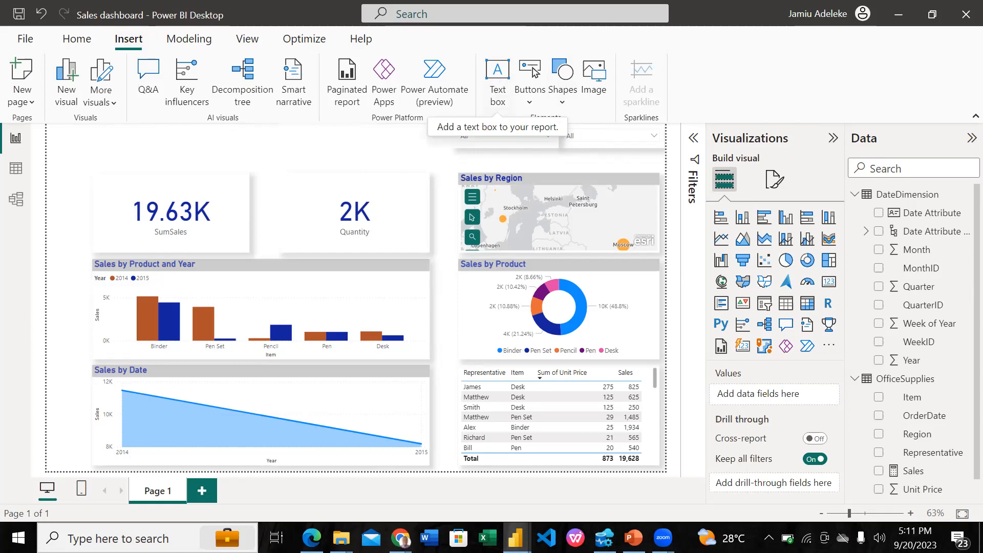
# Examine the title banner of the Practice1 example report and return to the Sales dashboard report
pyautogui.click(516, 538)
pyautogui.click(447, 471)
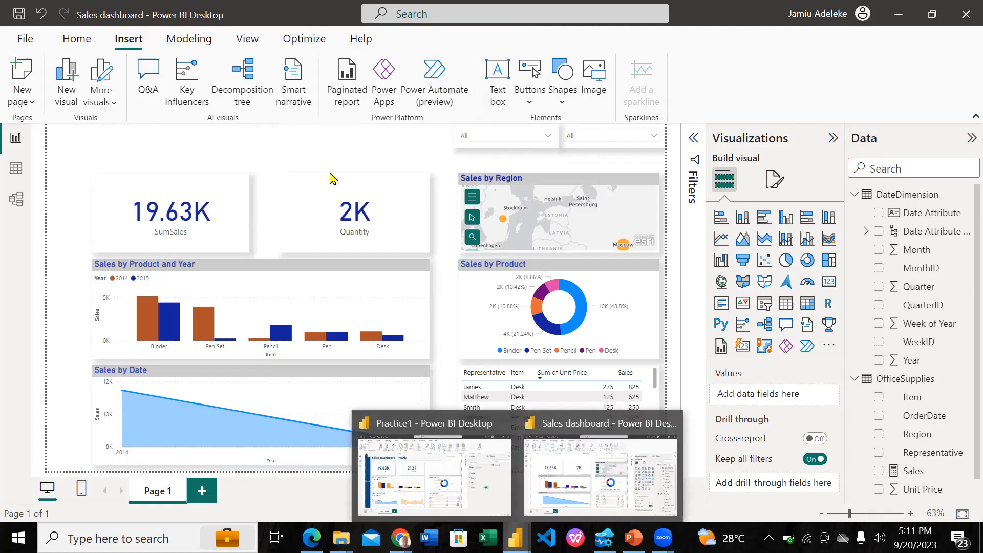
pyautogui.click(373, 150)
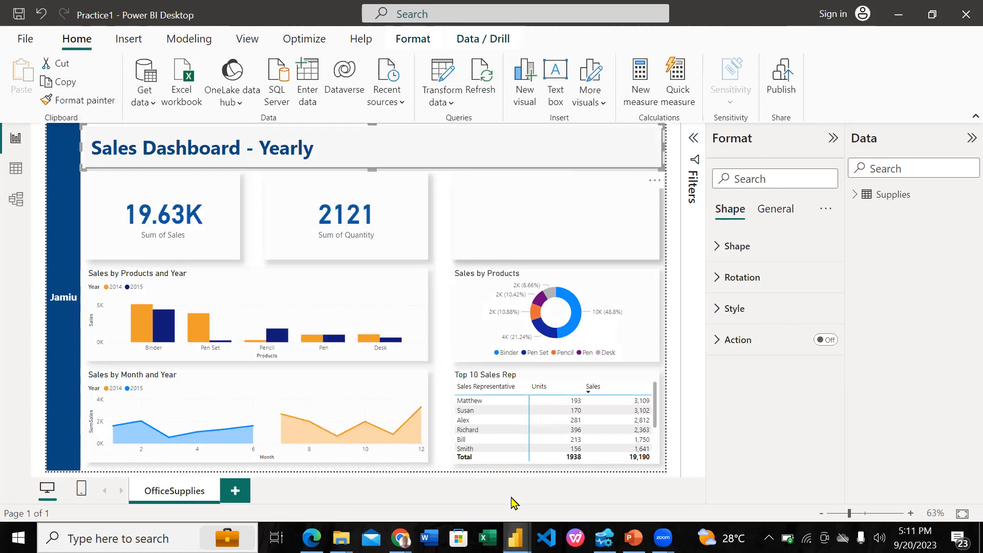
pyautogui.click(517, 538)
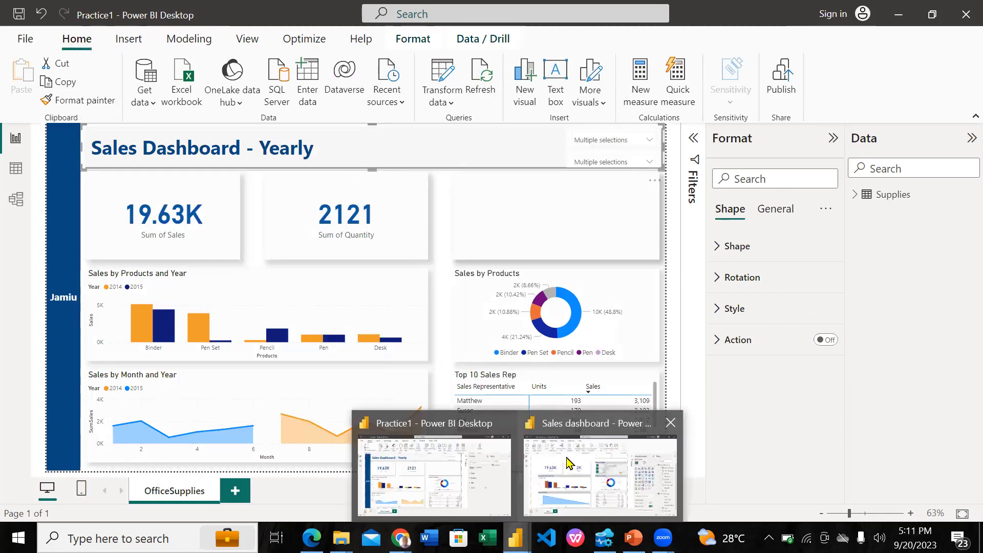
pyautogui.click(568, 464)
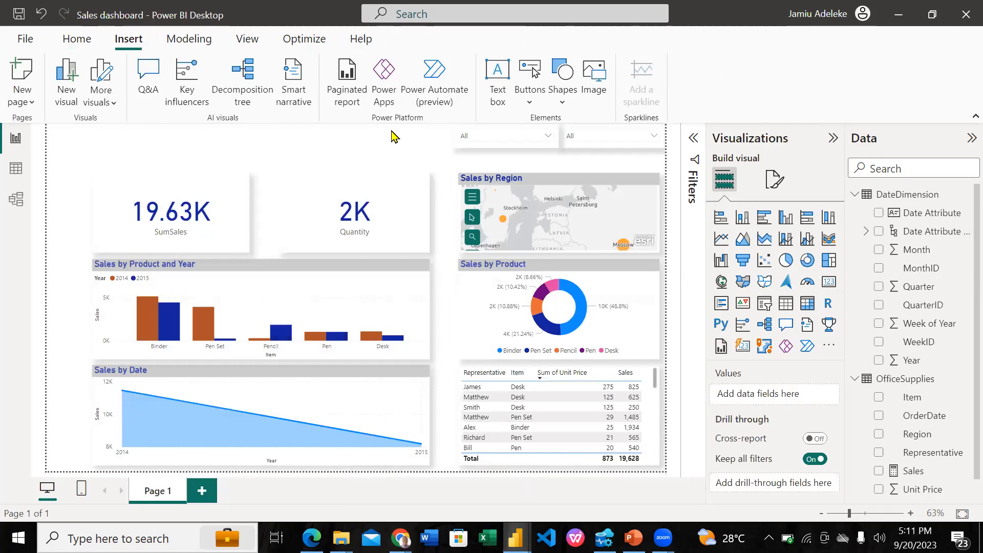
# Insert a text box reading "Iterative measures" on the report page
pyautogui.click(497, 74)
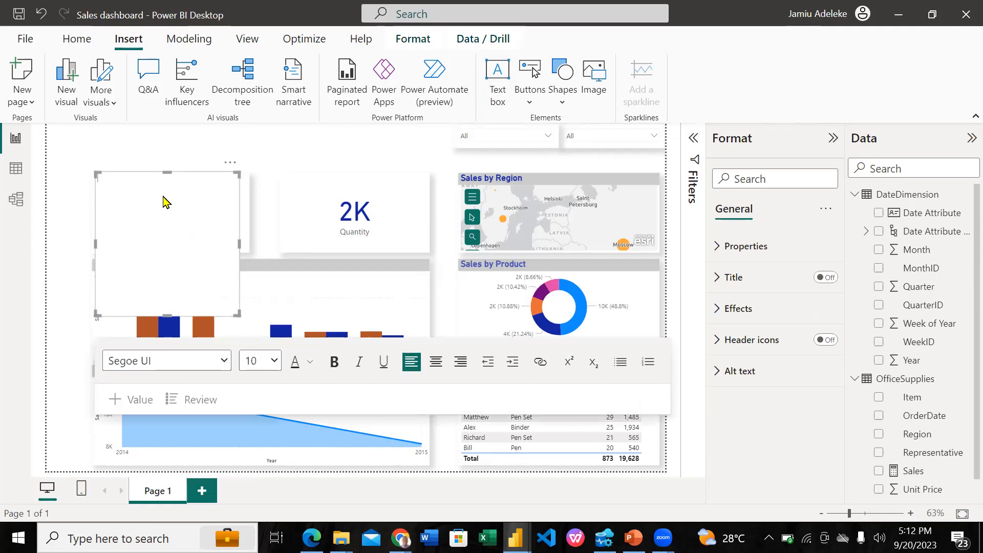
pyautogui.write('Iterative measures')
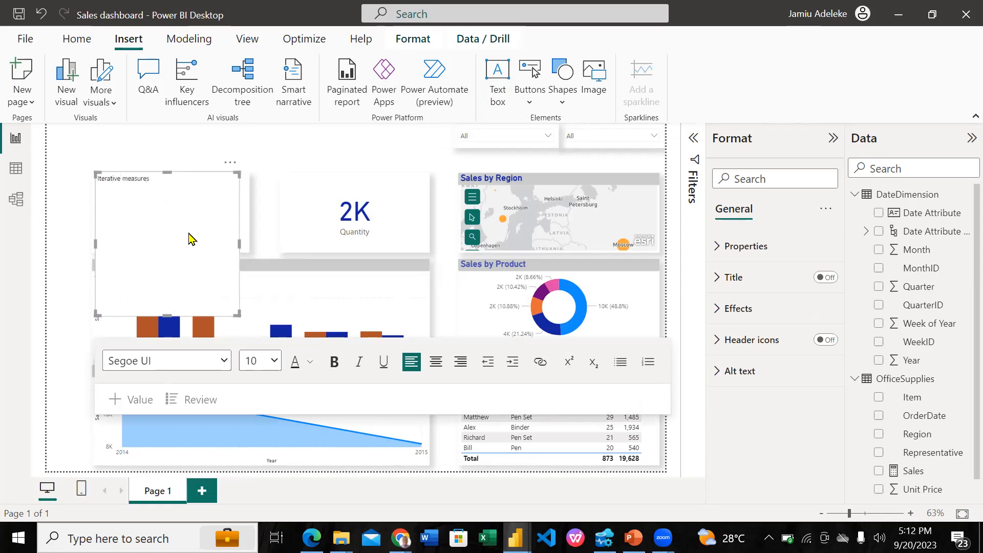
# Make the Iterative measures text bold with a font size of 32
pyautogui.hotkey('ctrl', 'a')
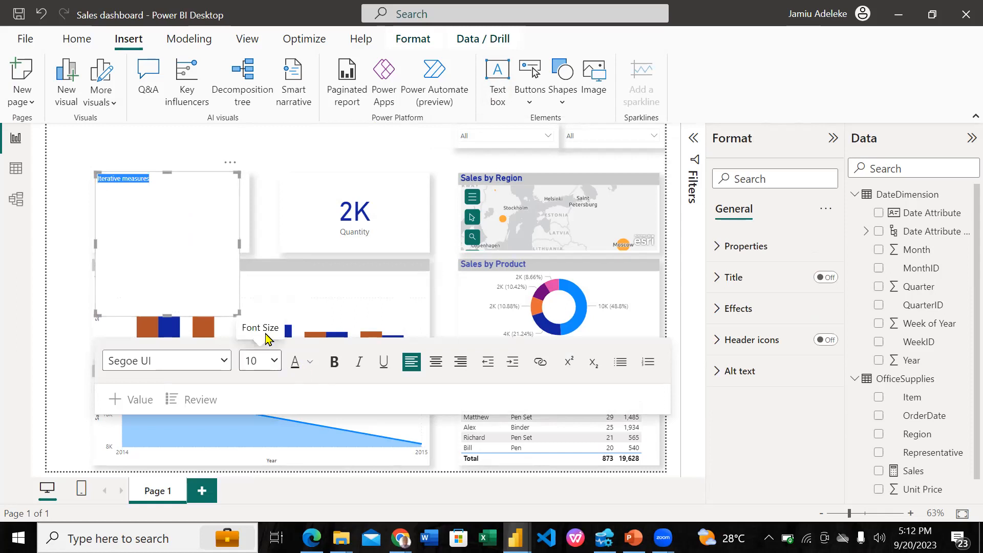
pyautogui.click(271, 361)
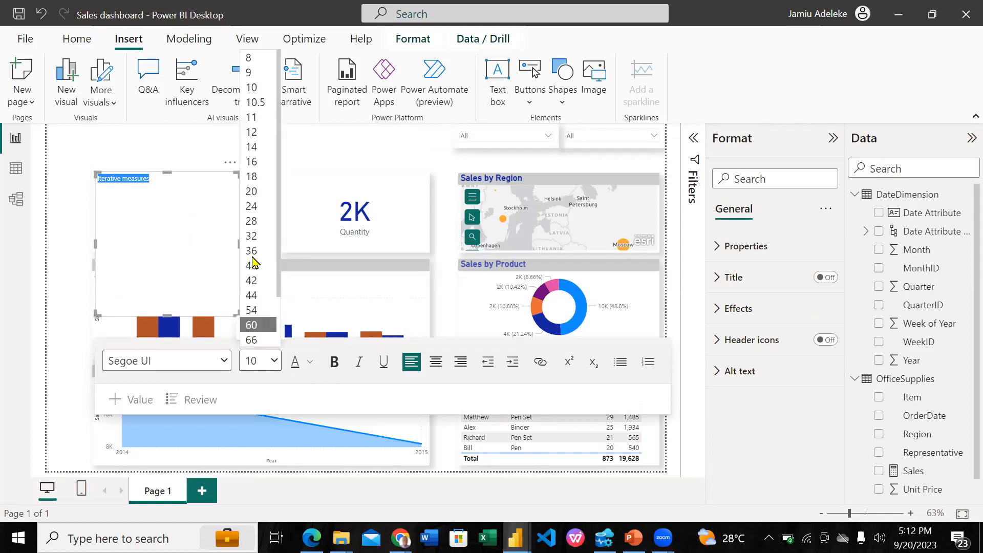
pyautogui.click(337, 364)
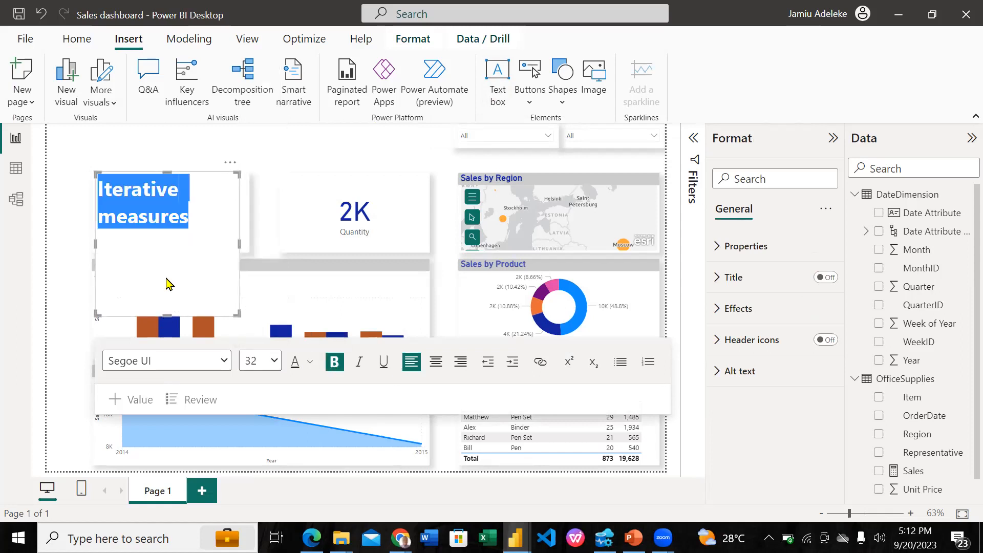
# Widen and shorten the Iterative measures text box to a single line, and delete it
pyautogui.moveTo(167, 315); pyautogui.dragTo(166, 230)
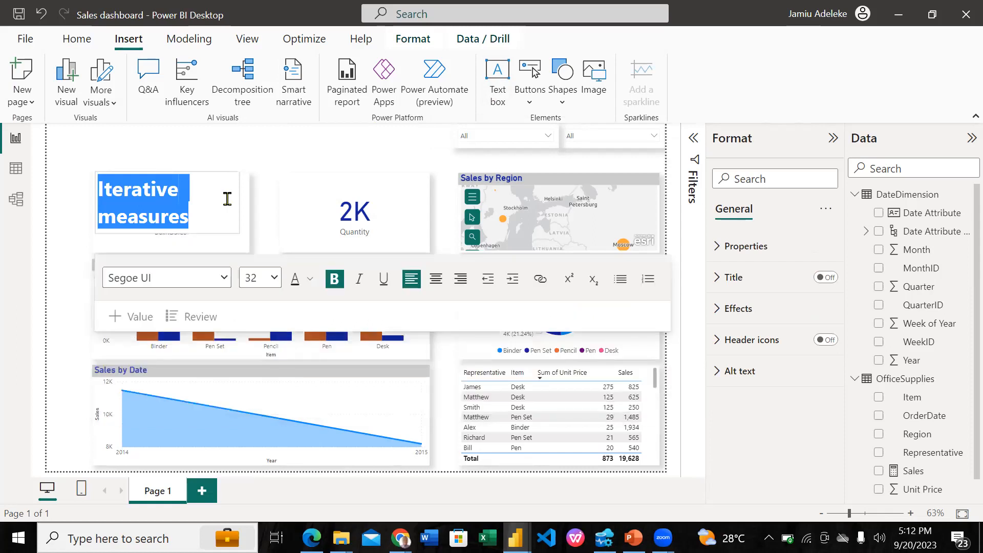
pyautogui.moveTo(238, 198); pyautogui.dragTo(325, 201)
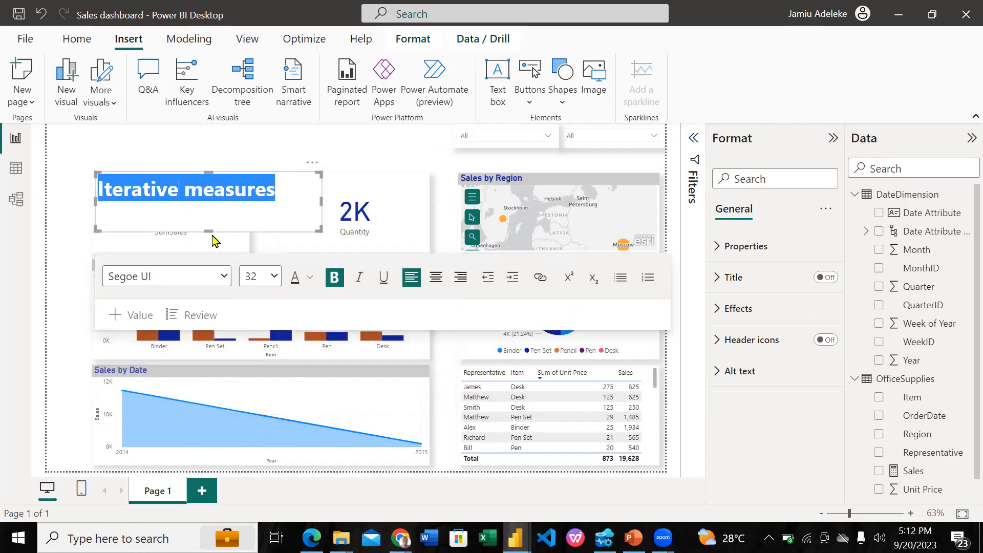
pyautogui.moveTo(208, 230); pyautogui.dragTo(208, 210)
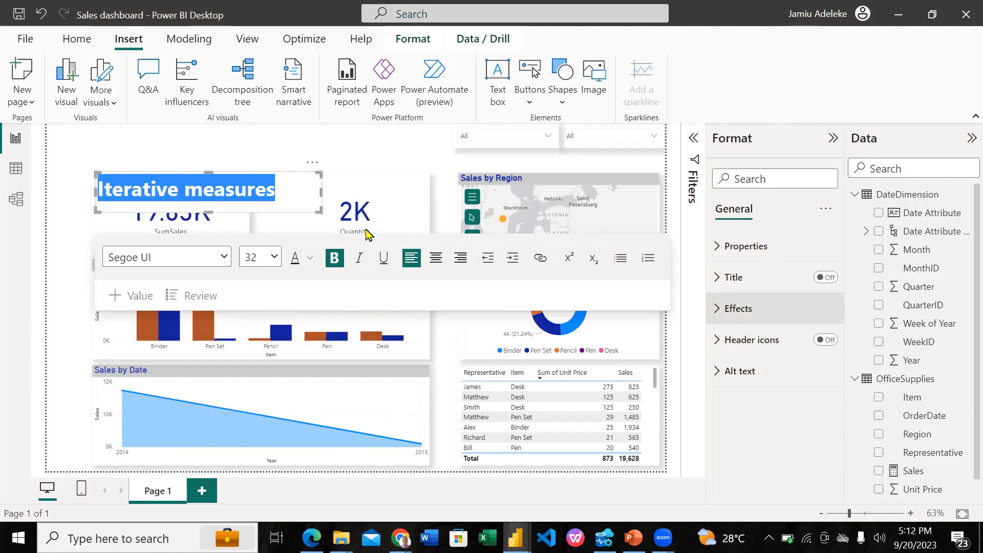
pyautogui.click(312, 164)
pyautogui.click(357, 182)
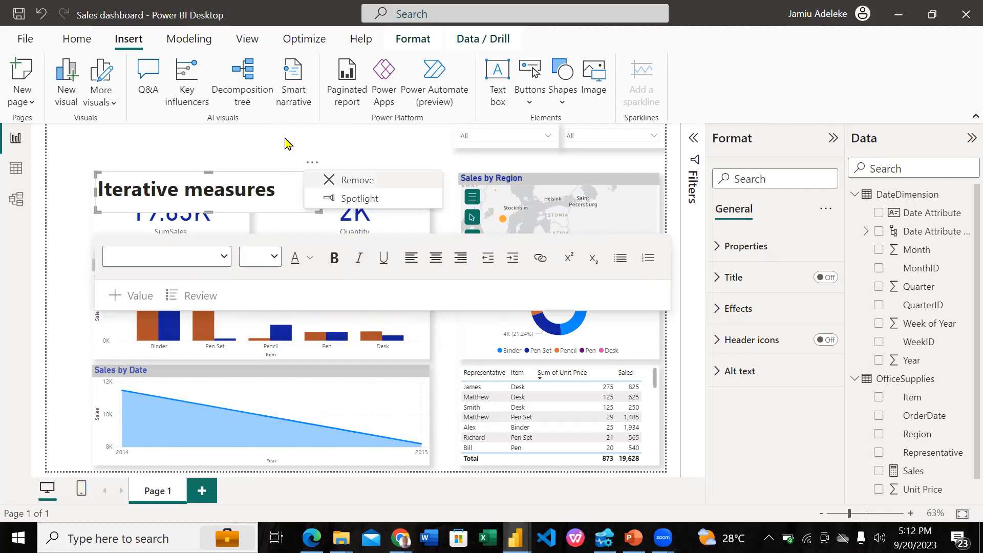
# Insert a rectangle shape on the report page and widen it toward the Sales by Region map
pyautogui.click(562, 100)
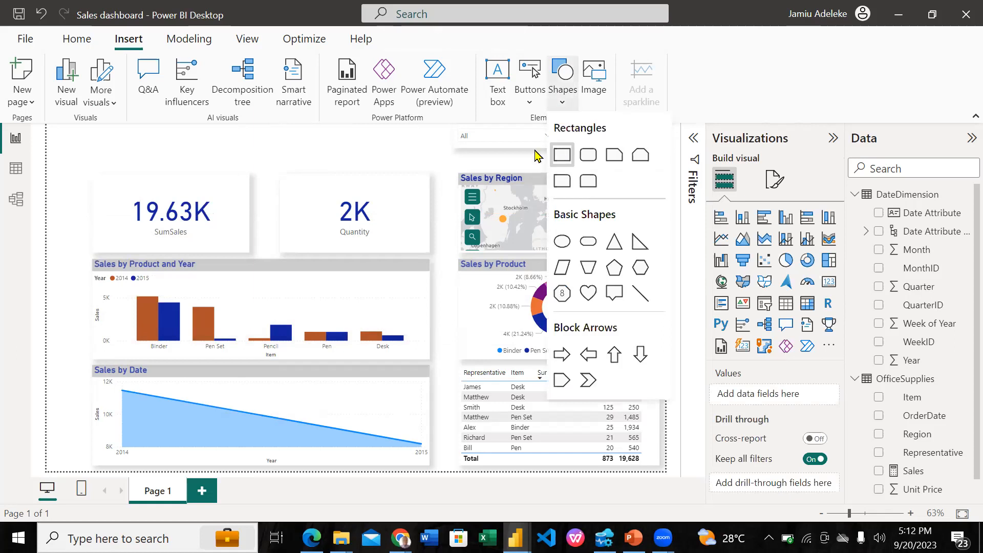
pyautogui.click(562, 154)
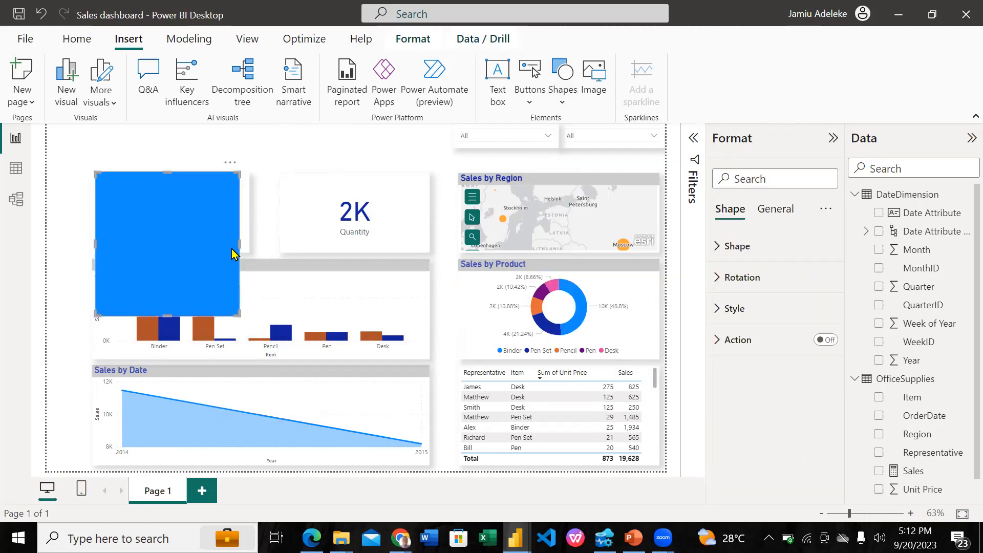
pyautogui.click(224, 284)
pyautogui.moveTo(232, 245); pyautogui.dragTo(318, 266)
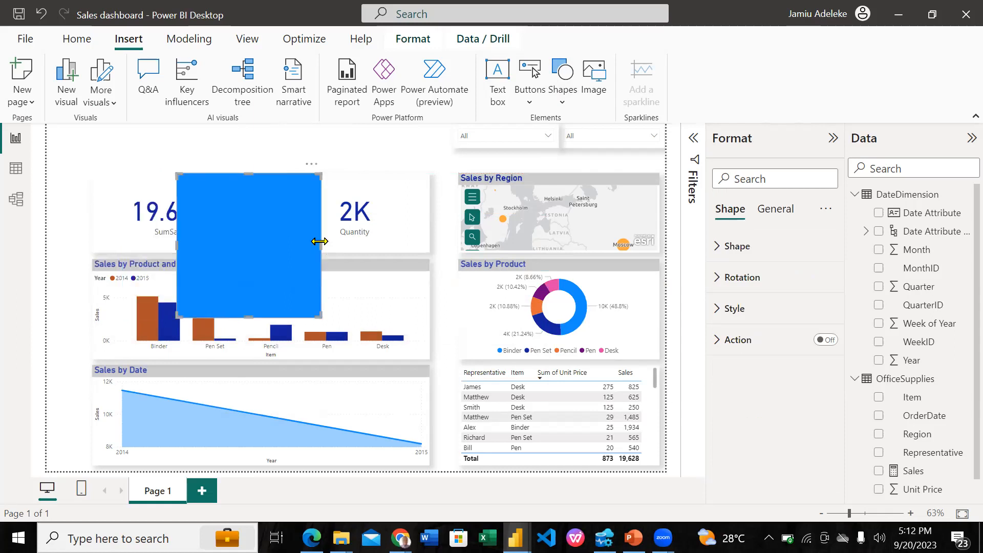
pyautogui.moveTo(384, 238); pyautogui.dragTo(573, 208)
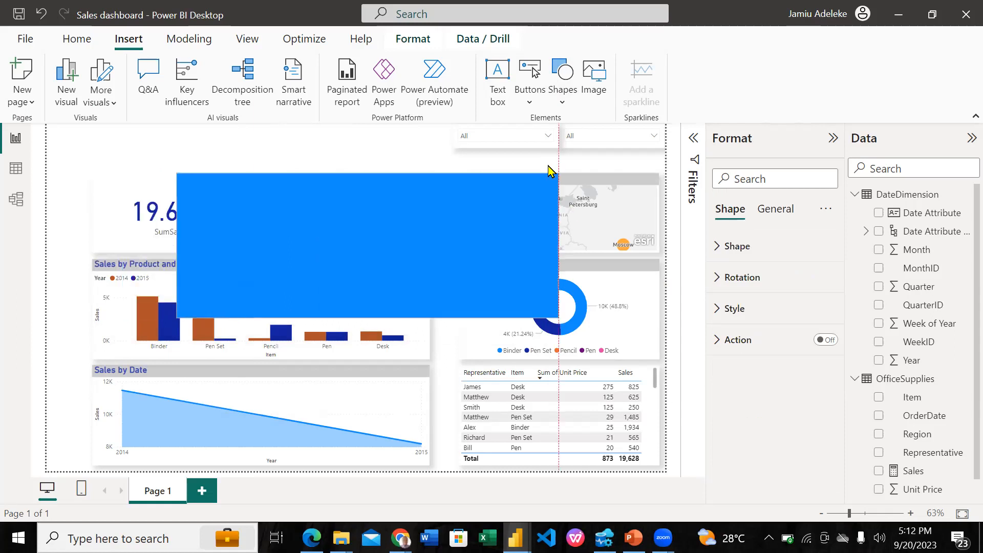
# Move both slicers out of the header area and fit the rectangle as a thin banner along the page top, from the cards' left edge
pyautogui.moveTo(528, 132); pyautogui.dragTo(76, 225)
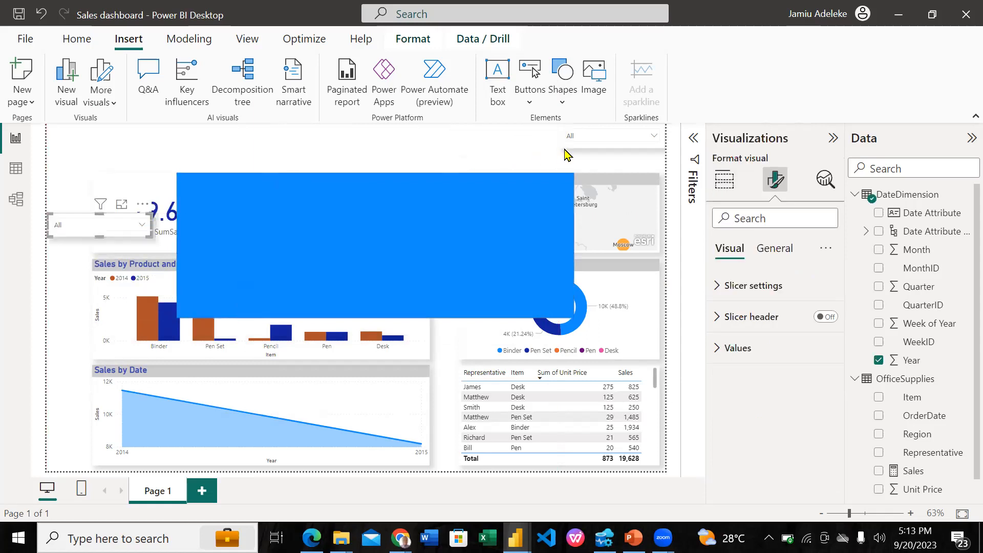
pyautogui.moveTo(568, 159); pyautogui.dragTo(45, 270)
pyautogui.moveTo(332, 185); pyautogui.dragTo(195, 122)
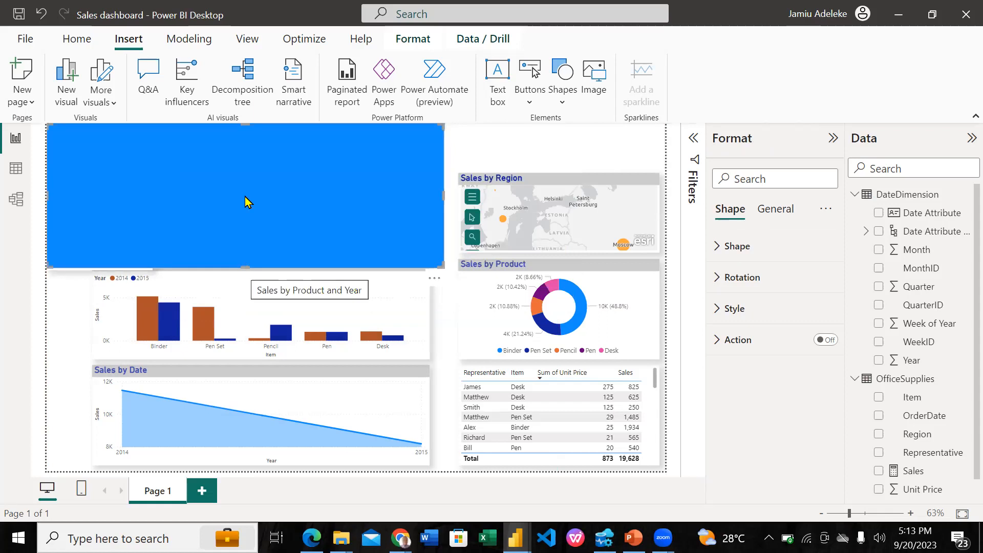
pyautogui.moveTo(239, 163); pyautogui.dragTo(237, 163)
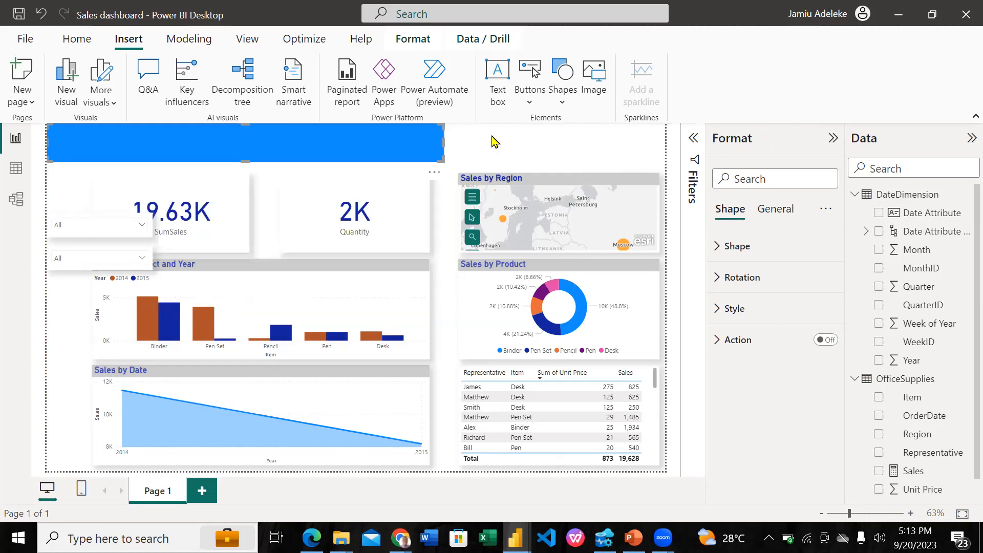
pyautogui.moveTo(660, 129); pyautogui.dragTo(667, 129)
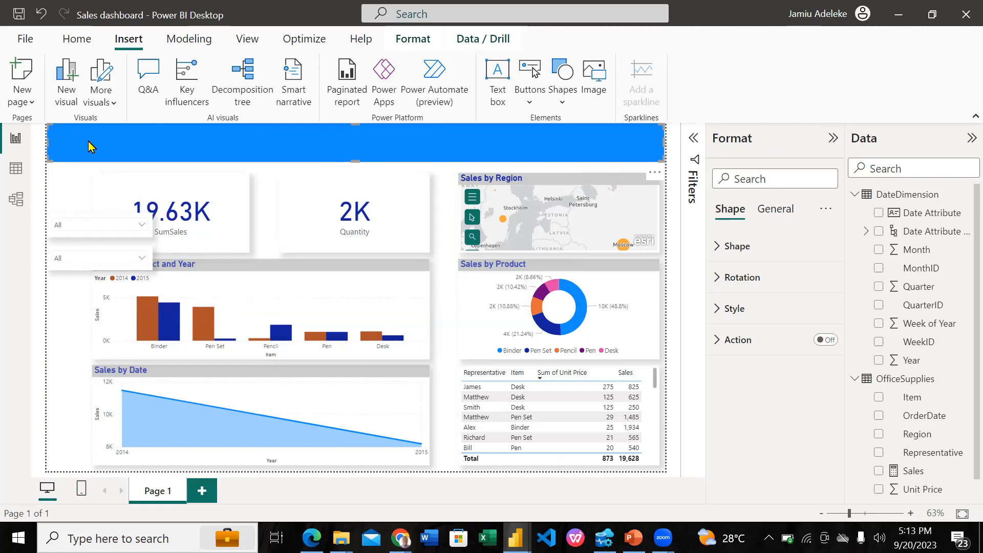
pyautogui.moveTo(88, 142); pyautogui.dragTo(94, 141)
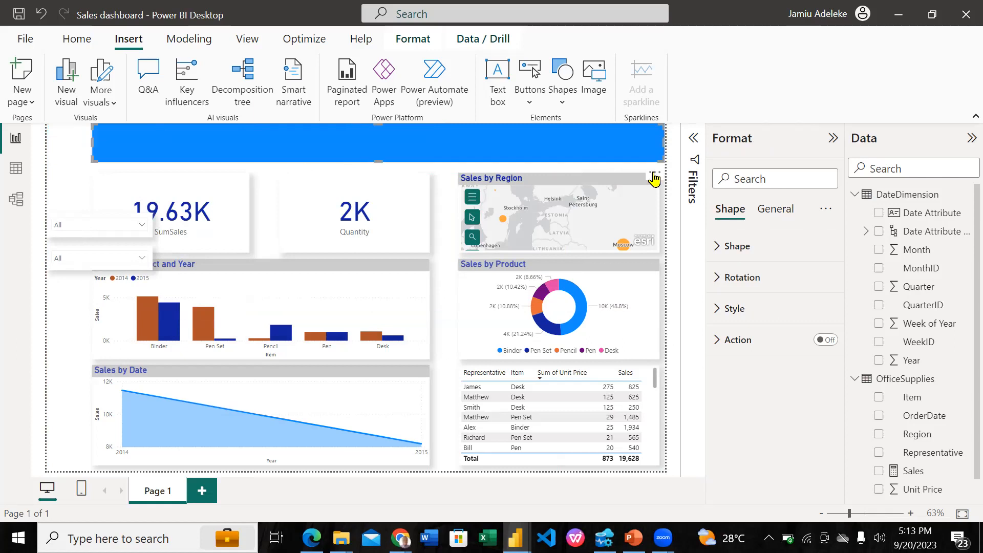
# Turn on the banner rectangle's background effect and set its color to White, 20% darker
pyautogui.click(787, 215)
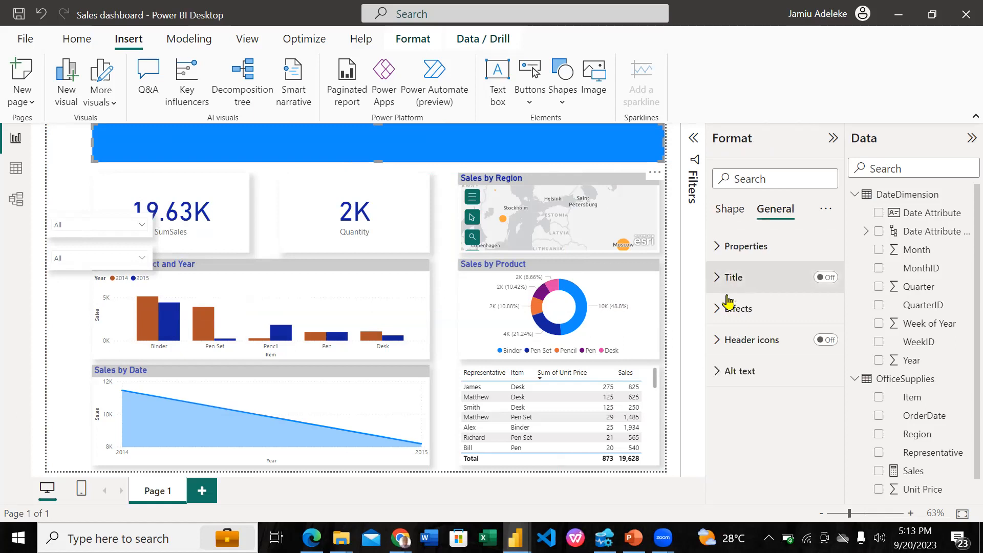
pyautogui.click(728, 322)
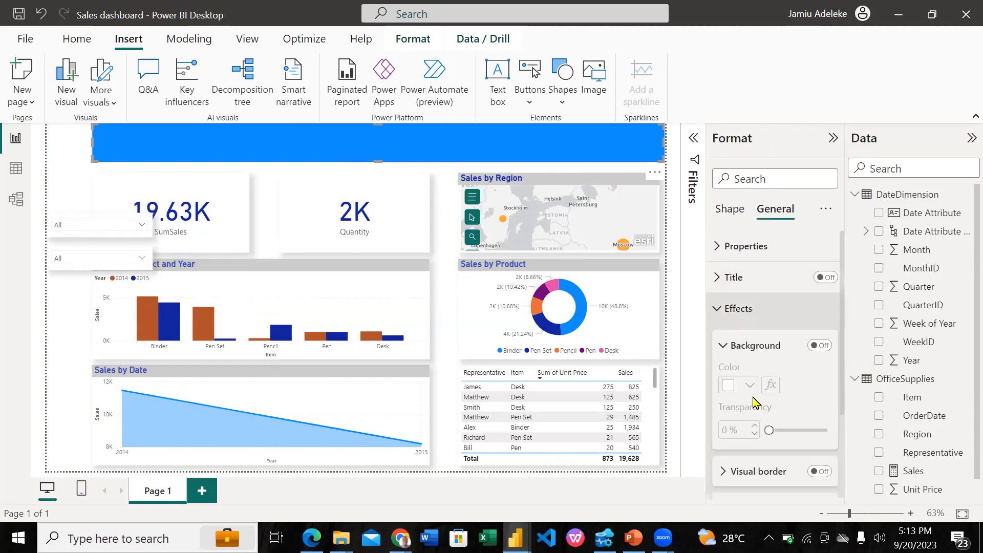
pyautogui.scroll(-2, 753, 403)
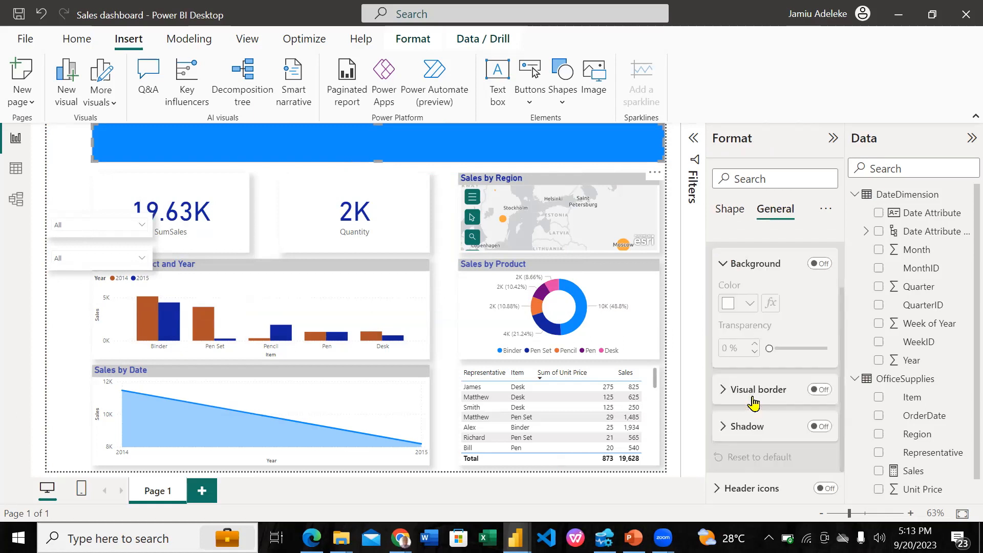
pyautogui.click(822, 264)
pyautogui.click(731, 310)
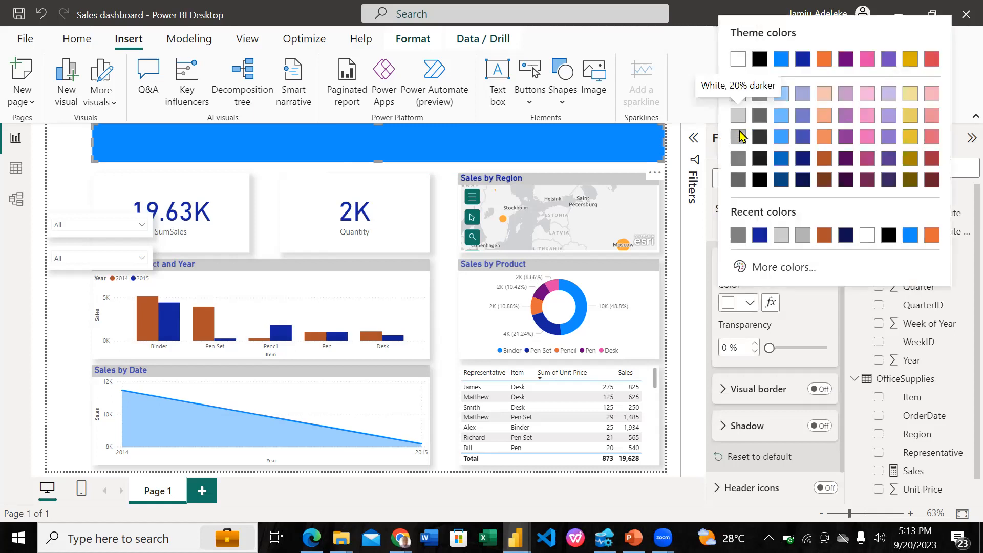
pyautogui.click(740, 118)
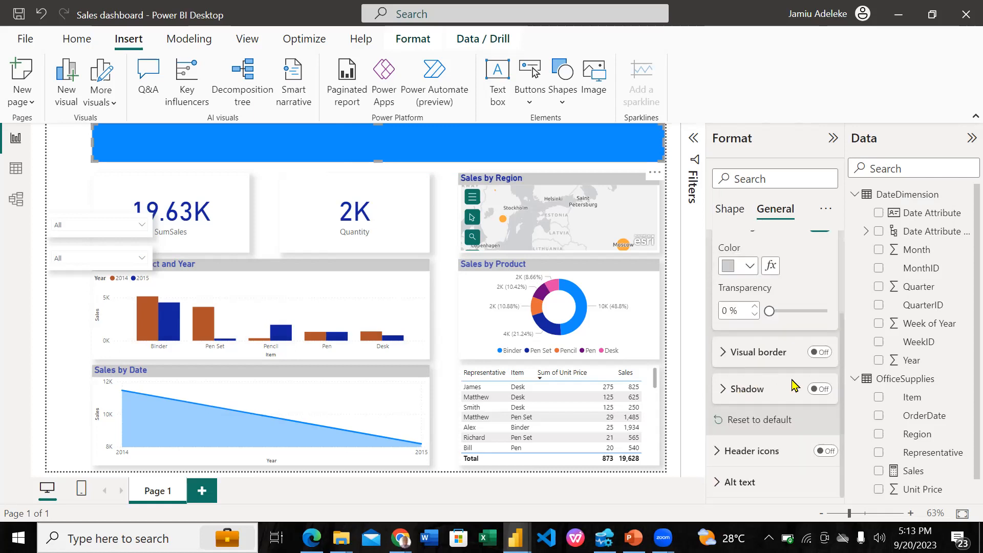
# Turn on the banner rectangle's general shadow effect and set its color to White, 30% darker
pyautogui.click(819, 389)
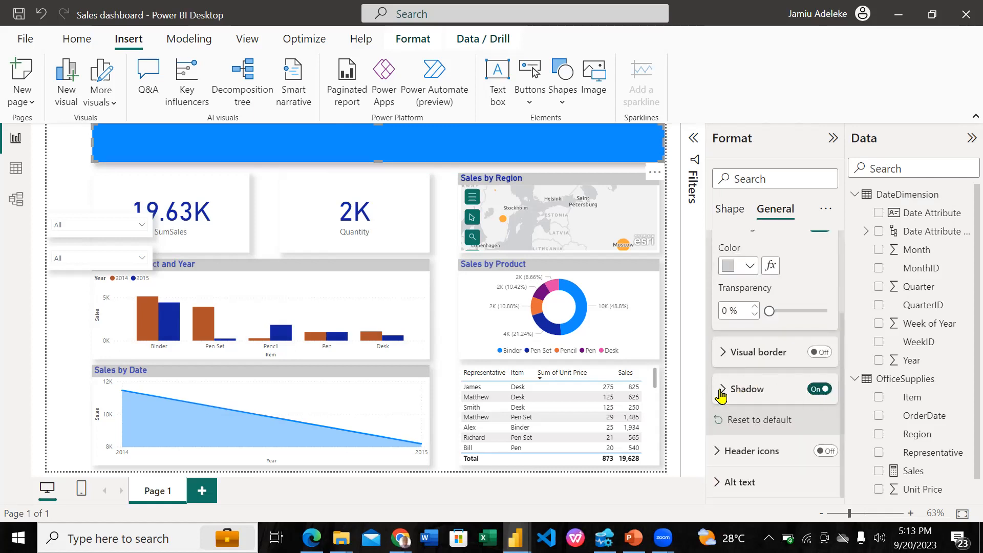
pyautogui.click(721, 390)
pyautogui.scroll(-1, 750, 433)
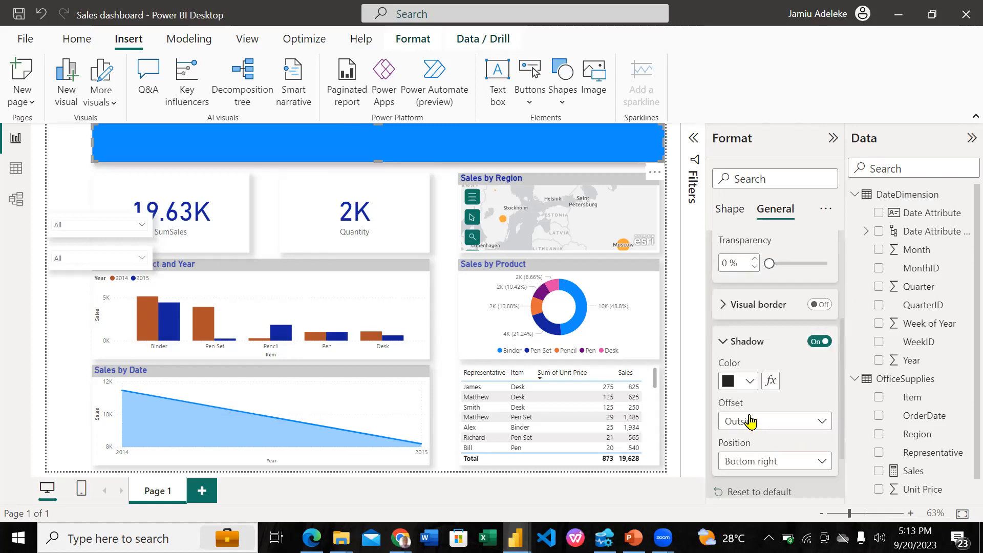
pyautogui.click(730, 383)
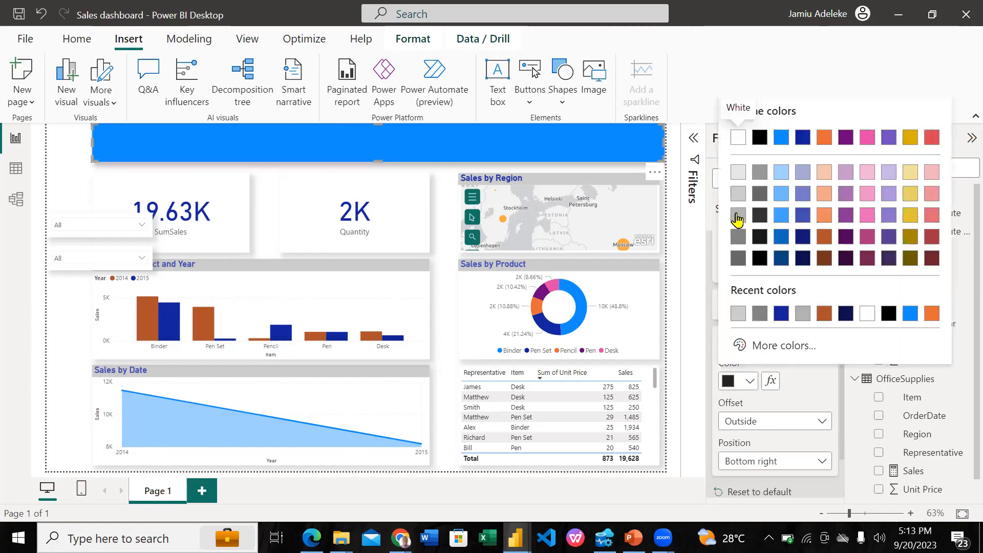
pyautogui.click(737, 217)
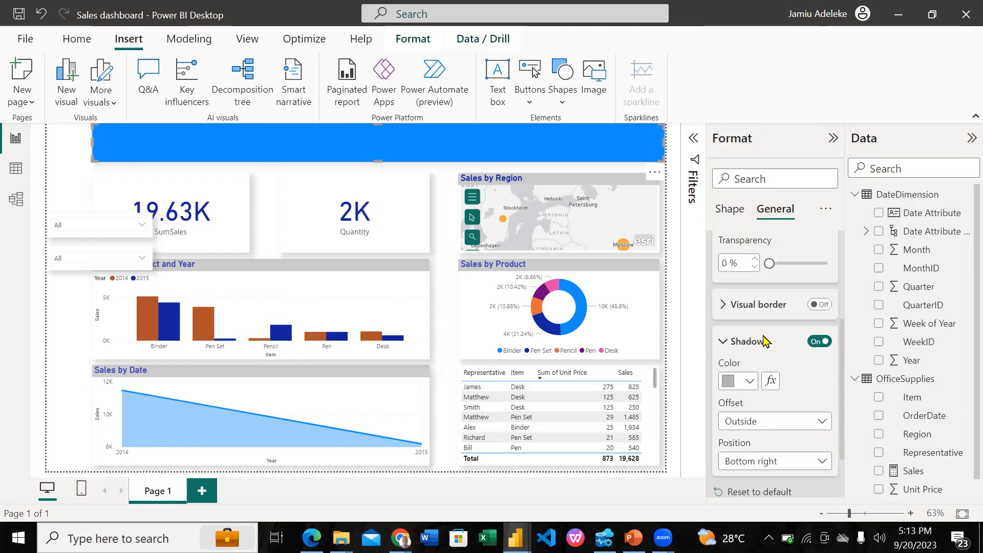
# Change the banner rectangle's style fill from blue to the lightest gray theme shade
pyautogui.scroll(3, 765, 342)
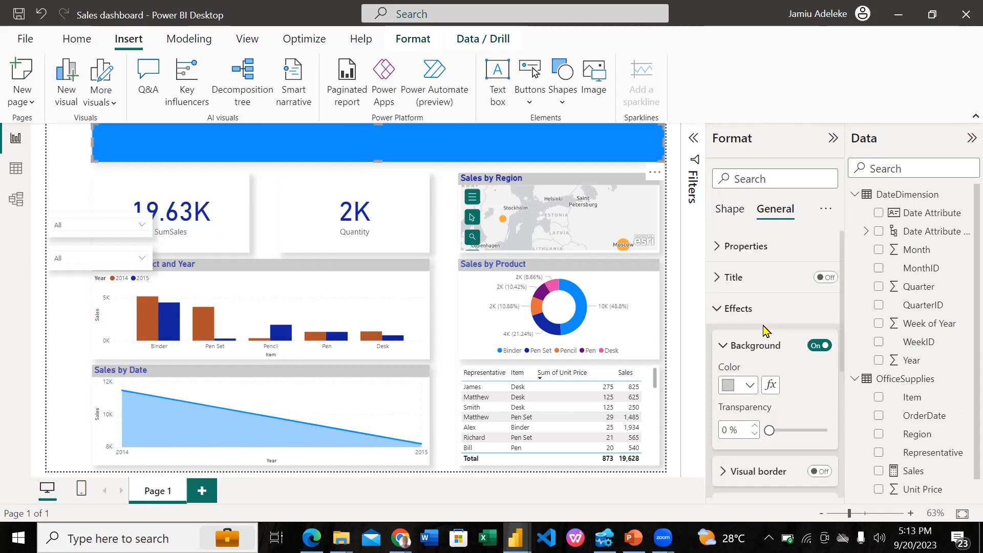
pyautogui.click(731, 210)
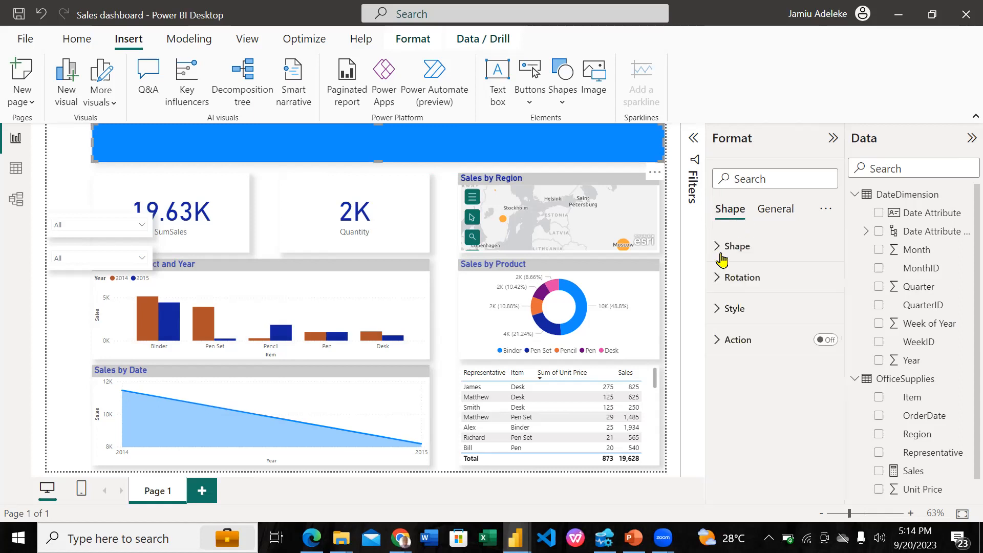
pyautogui.click(721, 251)
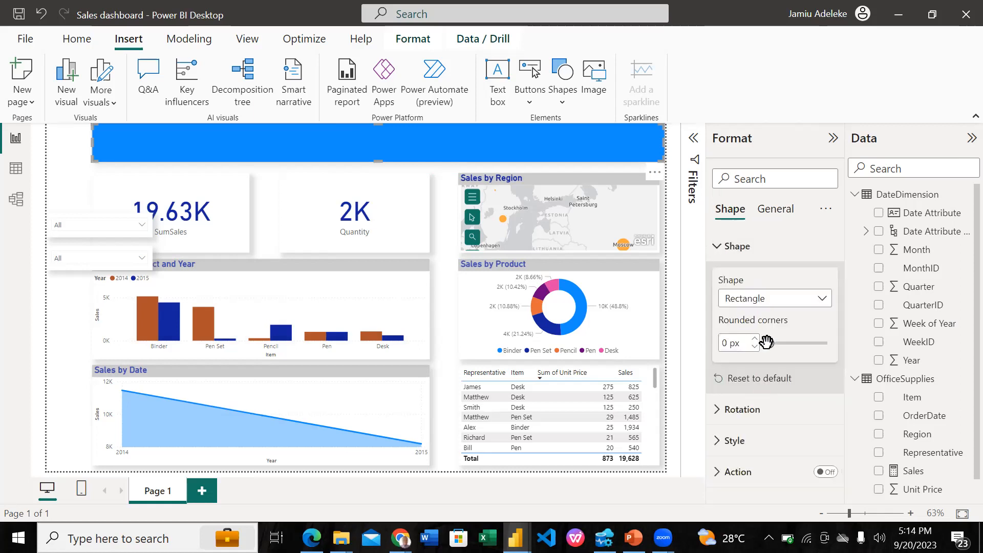
pyautogui.click(751, 441)
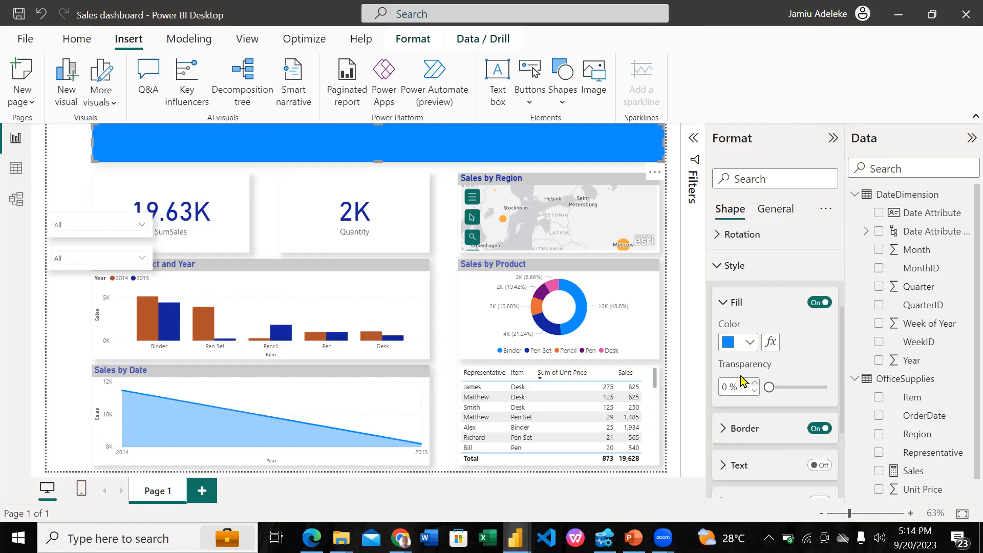
pyautogui.scroll(-1, 730, 323)
pyautogui.click(729, 312)
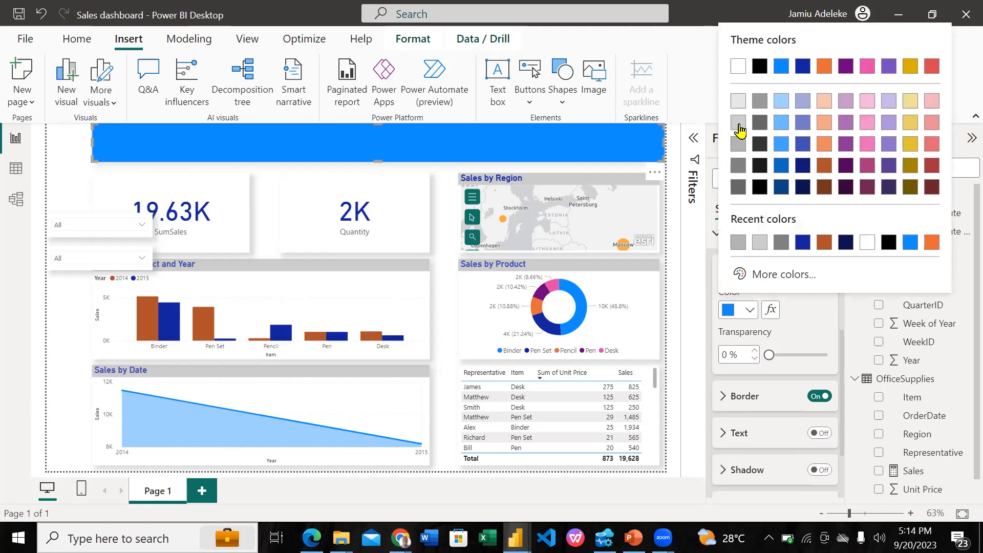
pyautogui.click(739, 127)
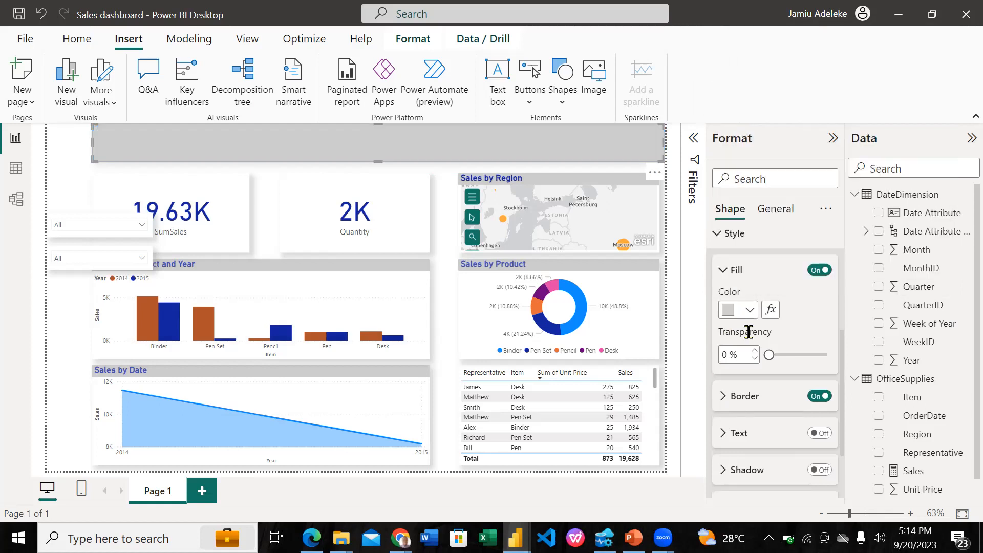
pyautogui.click(730, 311)
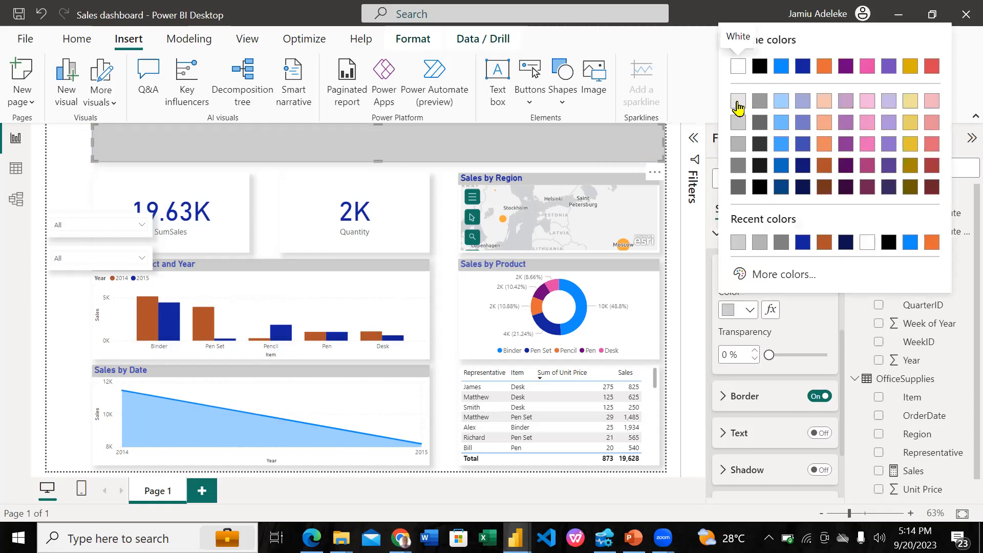
pyautogui.click(738, 102)
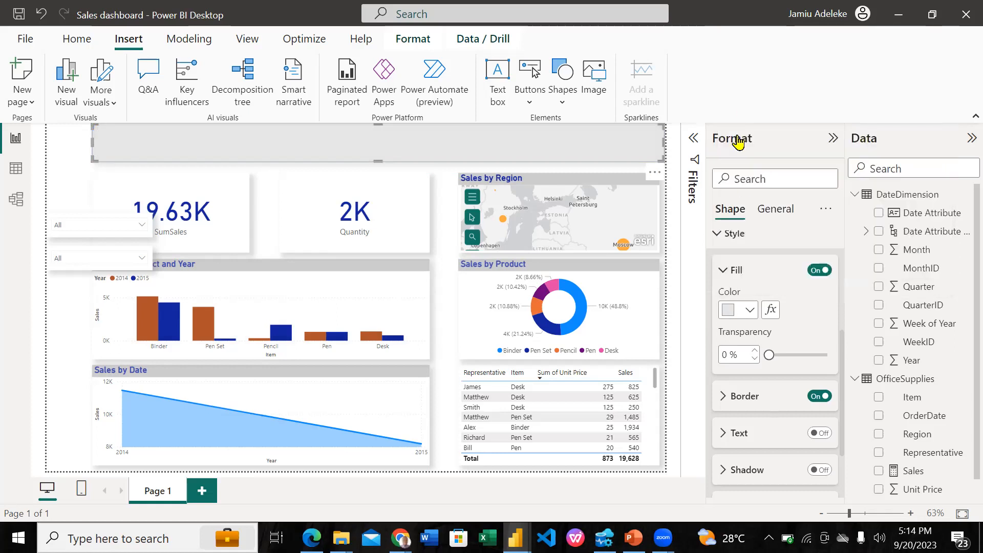
# Turn off the banner rectangle's style border
pyautogui.click(723, 396)
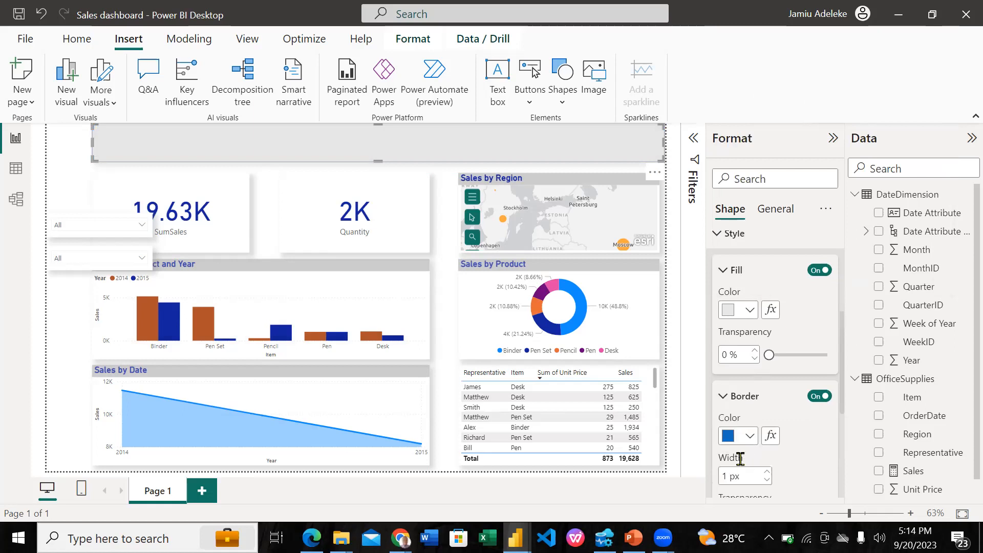
pyautogui.scroll(-3, 740, 459)
pyautogui.click(814, 315)
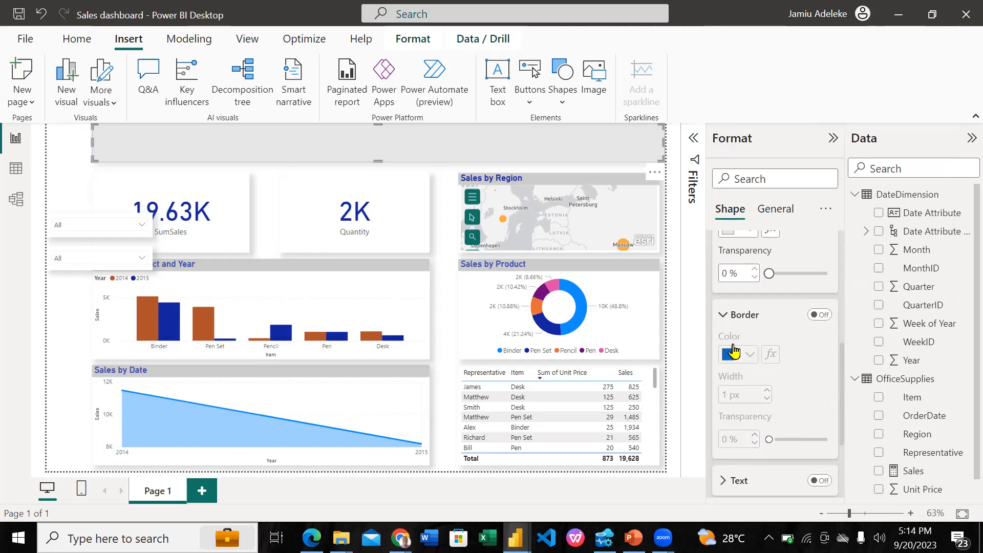
pyautogui.click(738, 315)
# Turn on the banner shape's style shadow, coloring it White, 30% darker with 46% transparency
pyautogui.click(812, 393)
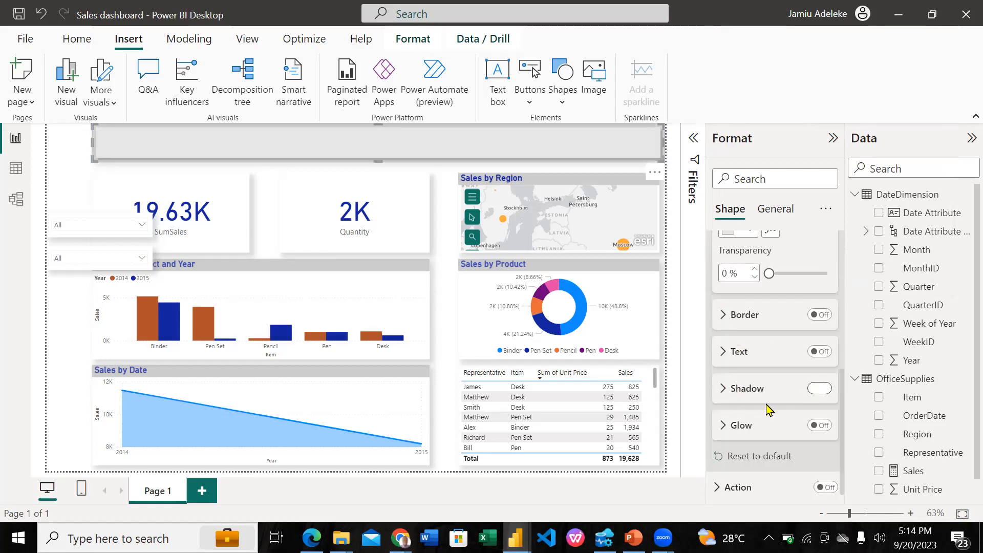
pyautogui.click(732, 389)
pyautogui.click(730, 364)
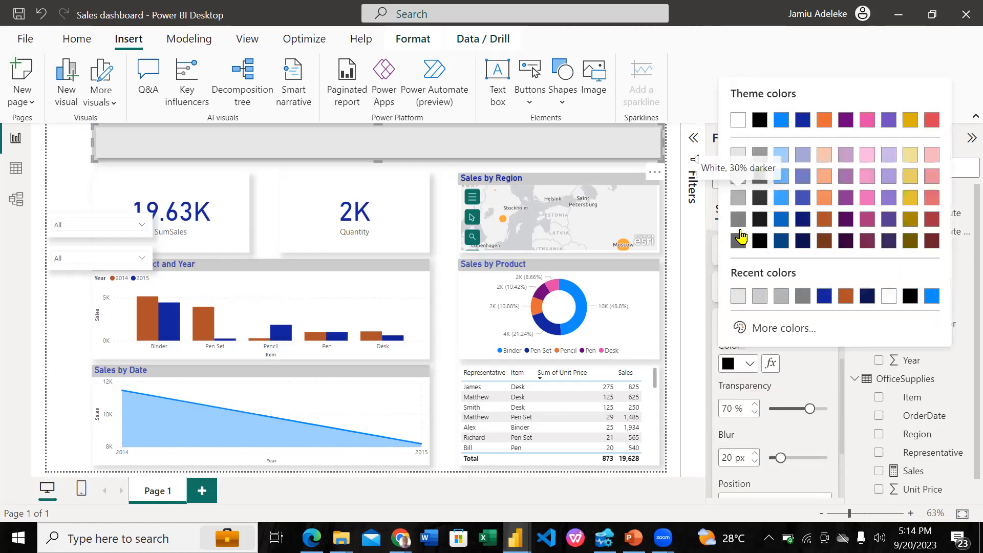
pyautogui.click(739, 232)
pyautogui.moveTo(808, 406); pyautogui.dragTo(796, 404)
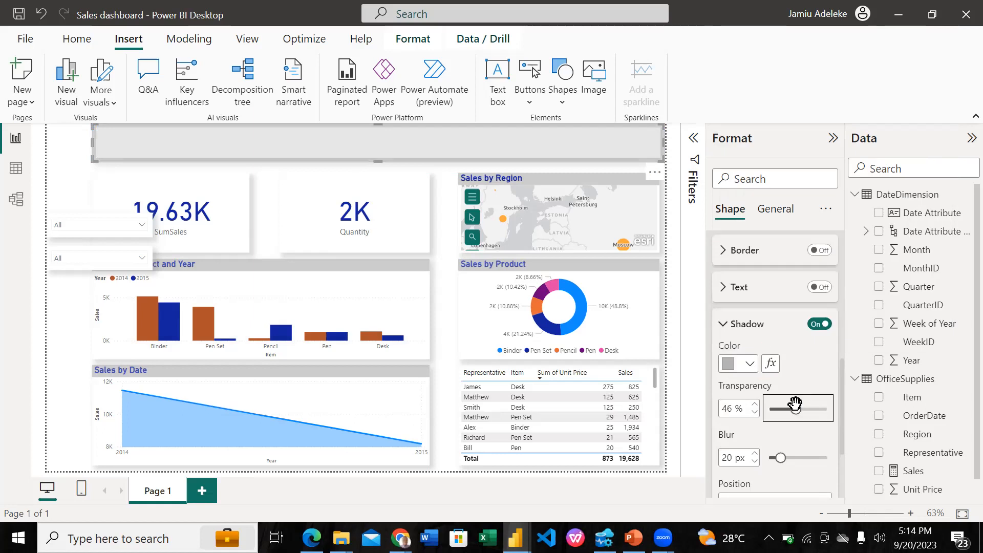
# Reduce the banner's style shadow blur to 10 px and keep its position at Bottom right
pyautogui.scroll(-1, 779, 467)
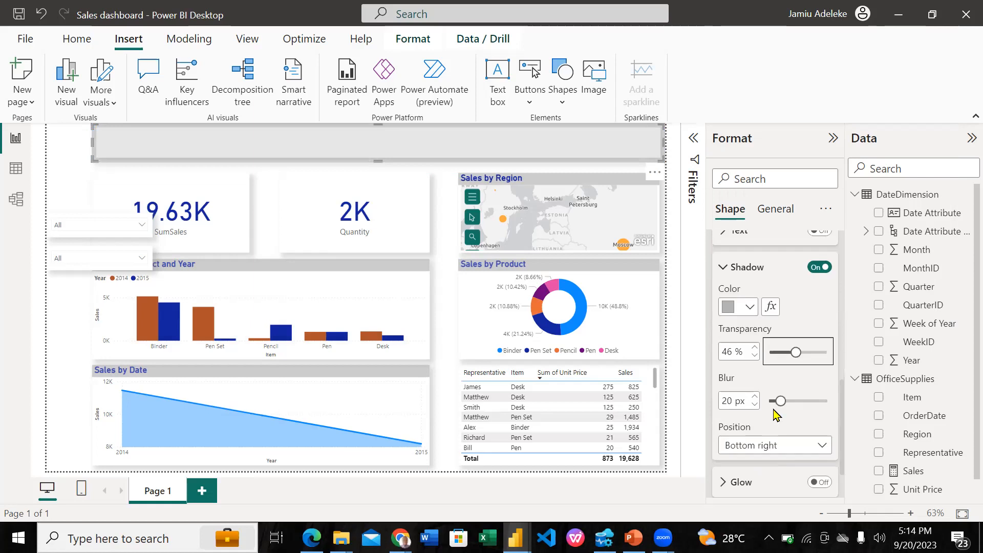
pyautogui.click(754, 405)
pyautogui.click(755, 406)
pyautogui.click(755, 405)
pyautogui.click(755, 405)
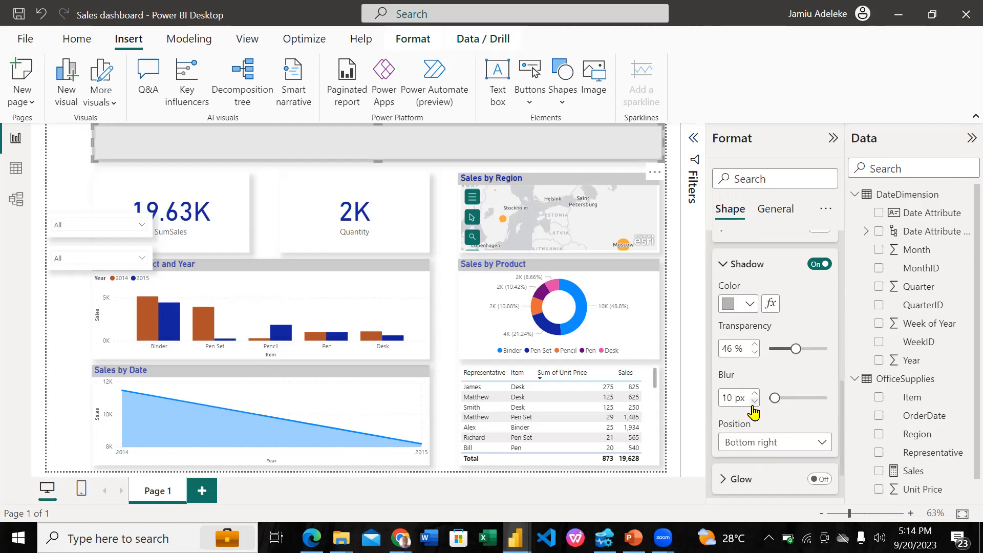
pyautogui.scroll(-1, 820, 395)
pyautogui.click(821, 391)
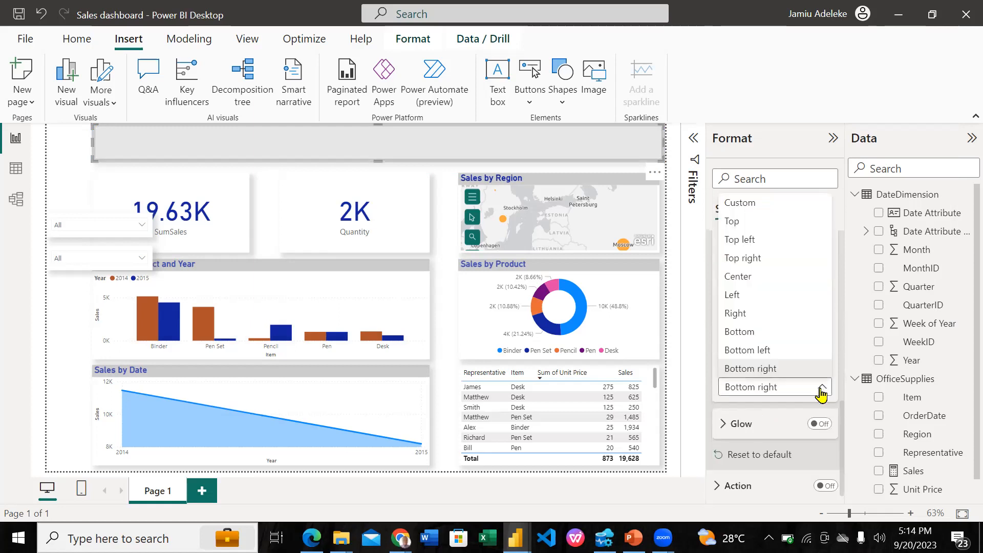
pyautogui.click(761, 413)
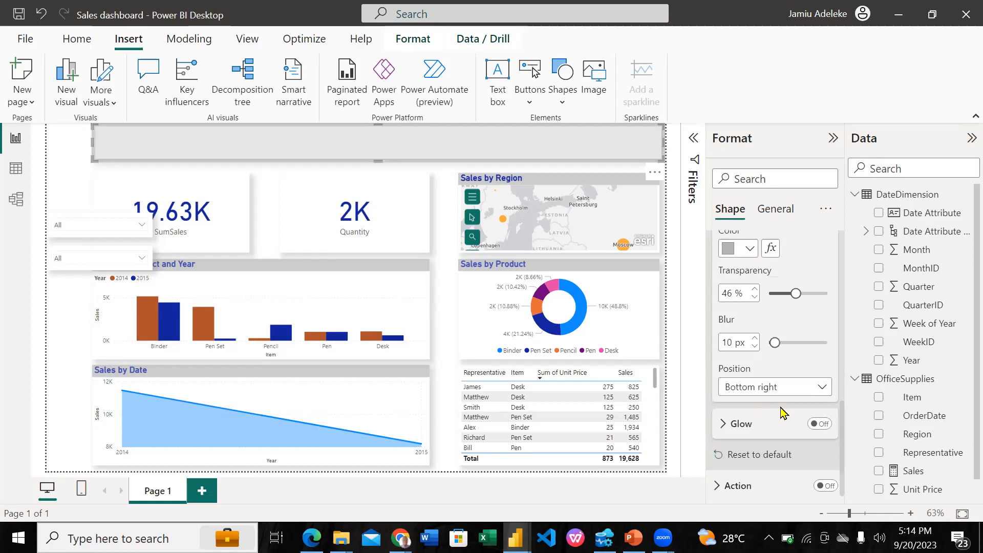
# Turn on the banner shape's glow in the lightest gray theme shade with 32% transparency
pyautogui.click(818, 425)
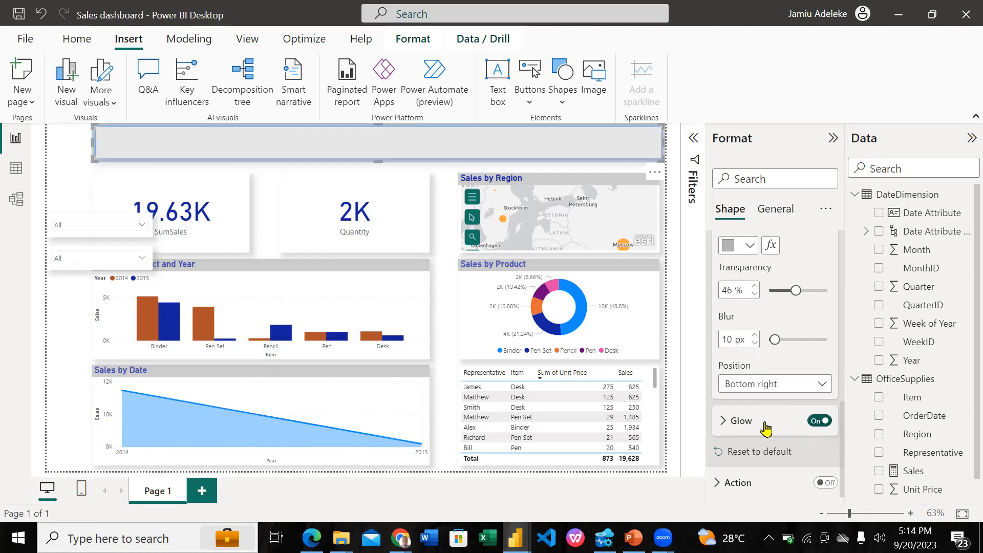
pyautogui.click(732, 368)
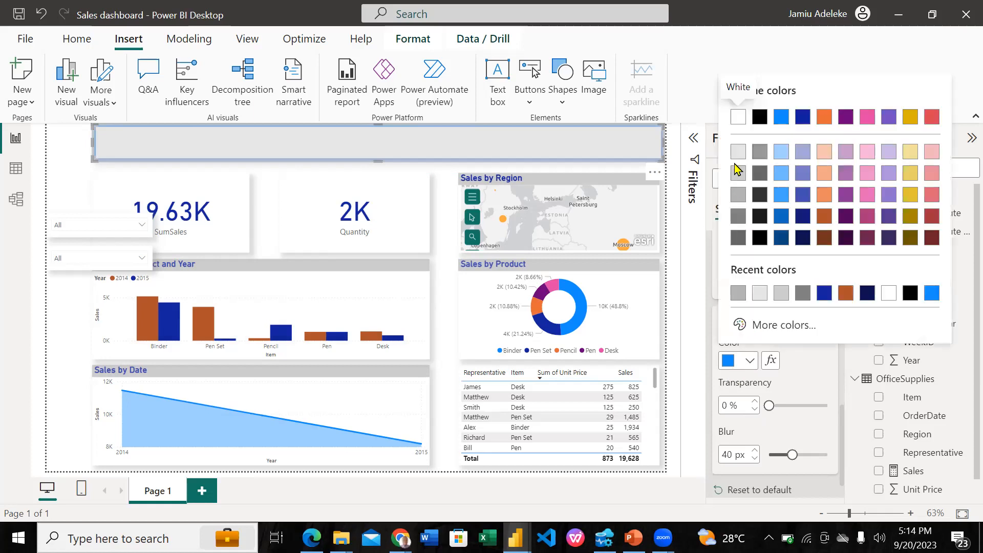
pyautogui.click(735, 154)
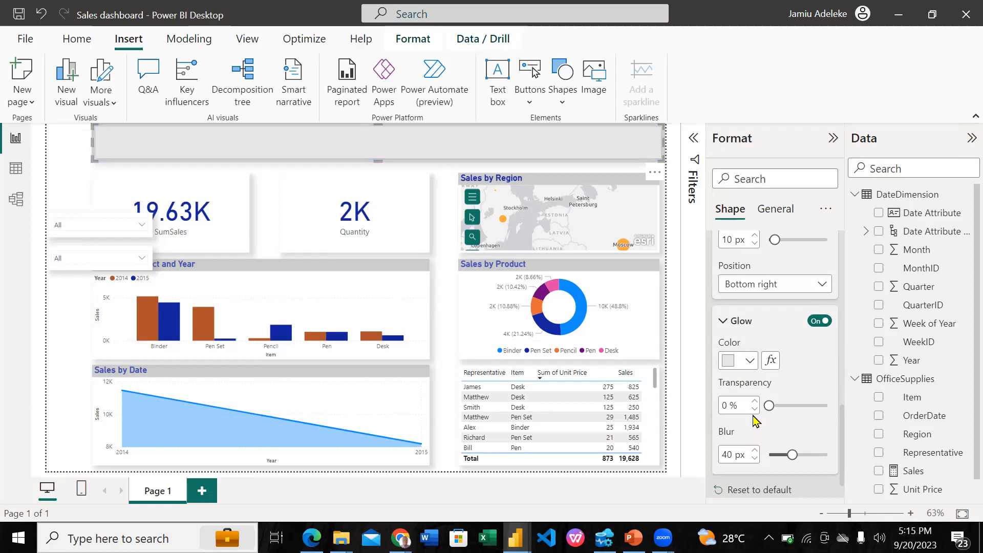
pyautogui.click(787, 405)
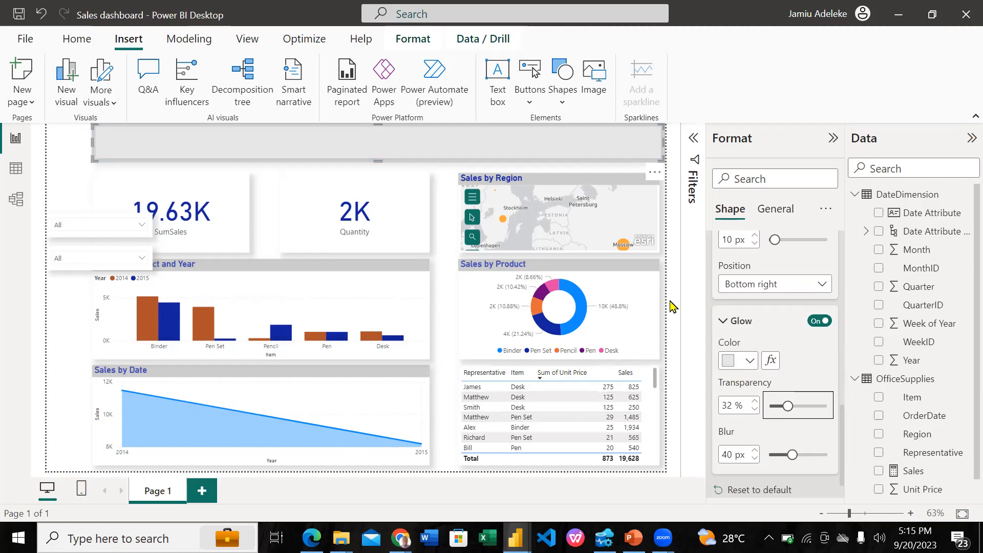
# Try different glow blur amounts on the banner and set the blur to 0 px
pyautogui.click(754, 451)
pyautogui.click(755, 451)
pyautogui.click(754, 450)
pyautogui.click(755, 451)
pyautogui.click(753, 453)
pyautogui.moveTo(794, 450); pyautogui.dragTo(810, 455)
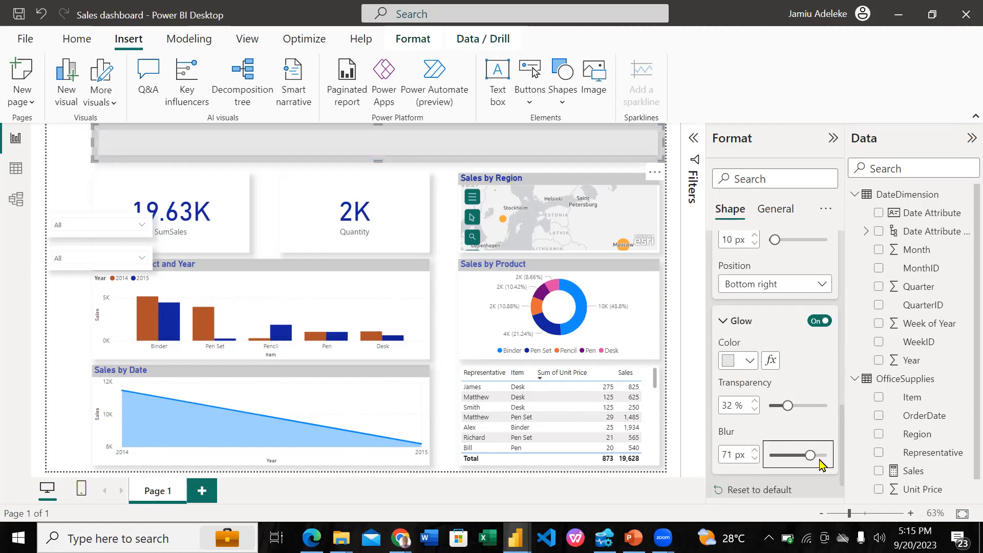
pyautogui.click(810, 455)
pyautogui.click(768, 449)
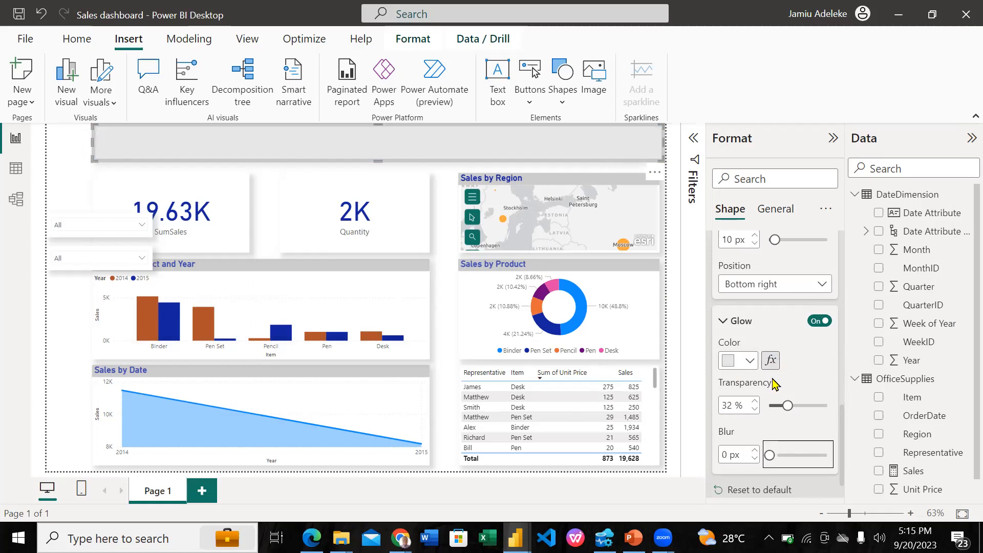
# Turn on text for the banner shape and enter "Sales Dashboard" as its title
pyautogui.scroll(-1, 749, 292)
pyautogui.scroll(5, 748, 295)
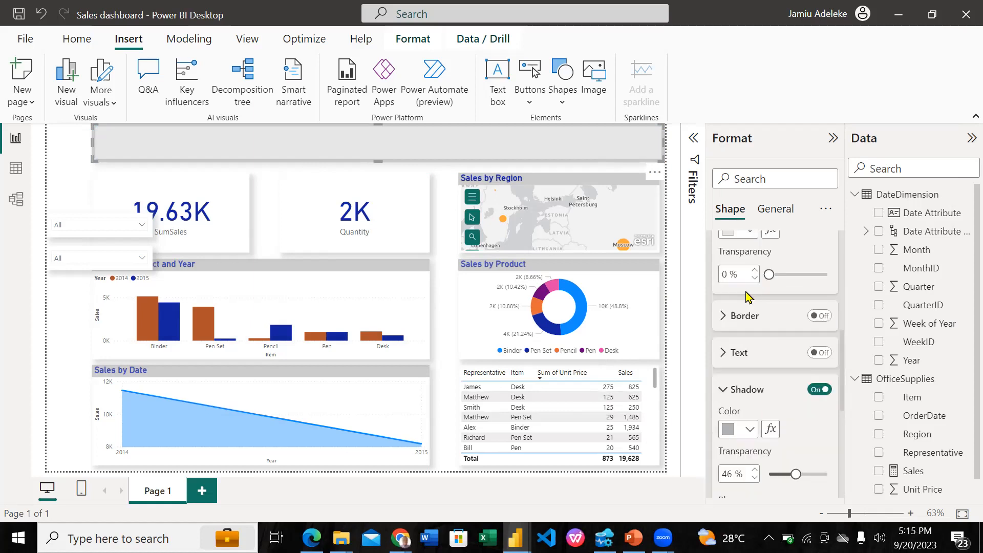
pyautogui.scroll(2, 747, 296)
pyautogui.scroll(4, 749, 270)
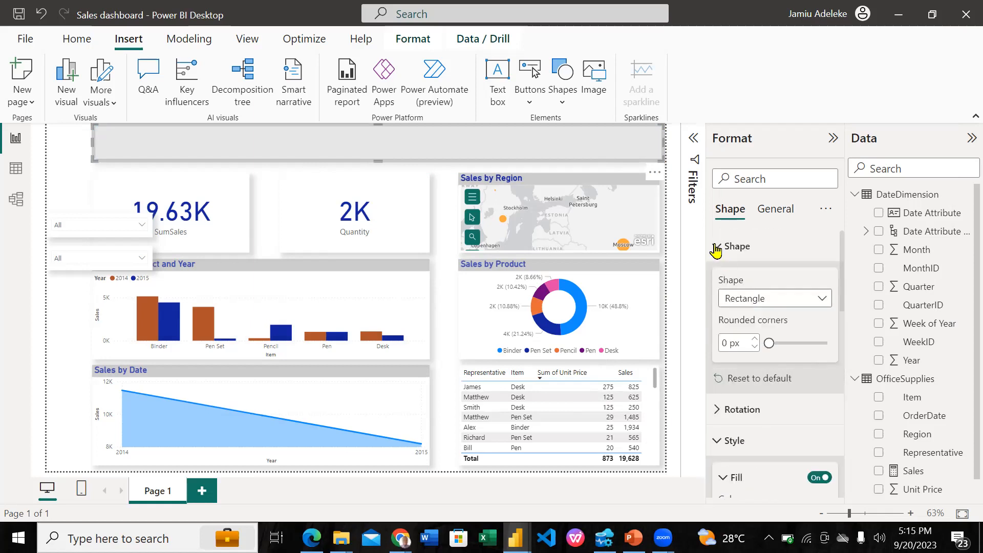
pyautogui.click(726, 243)
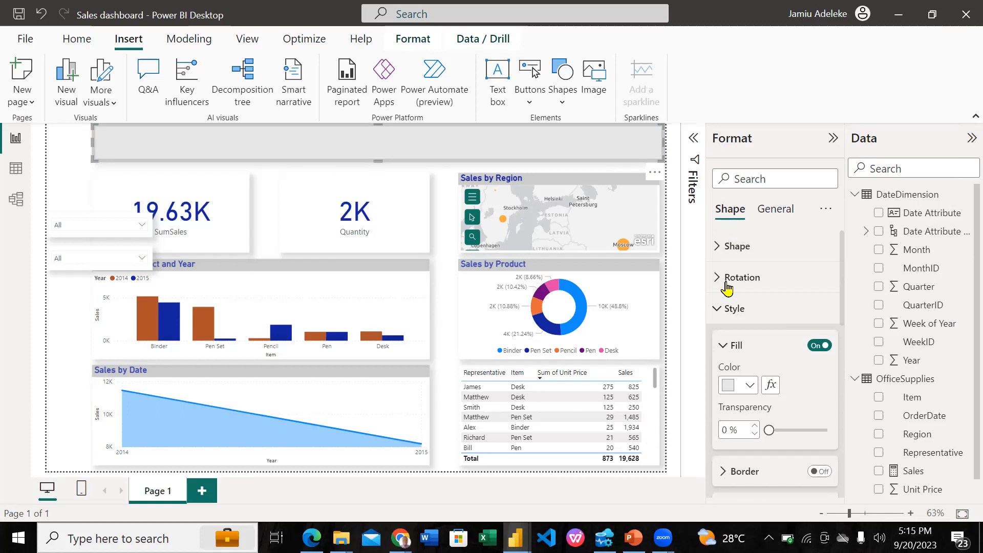
pyautogui.click(716, 307)
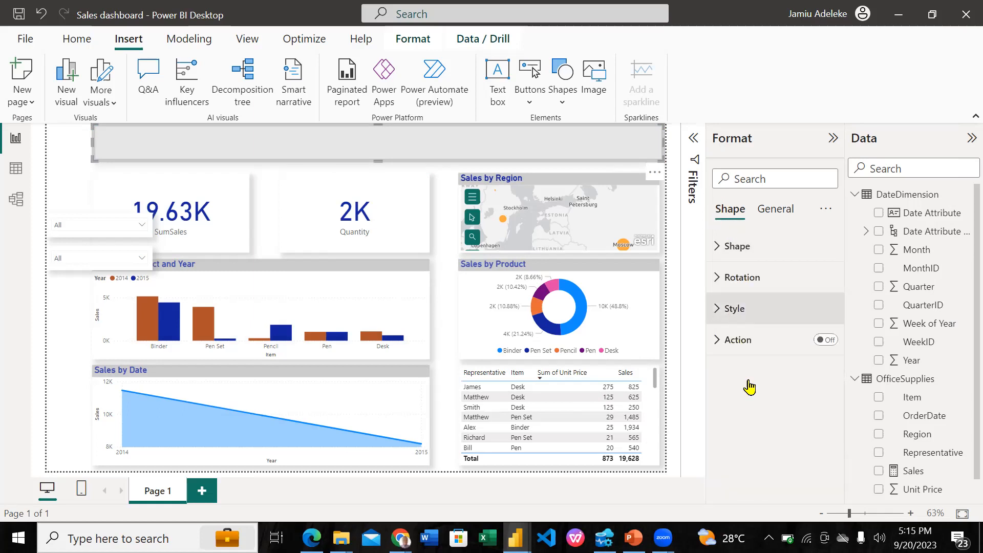
pyautogui.scroll(-2, 750, 387)
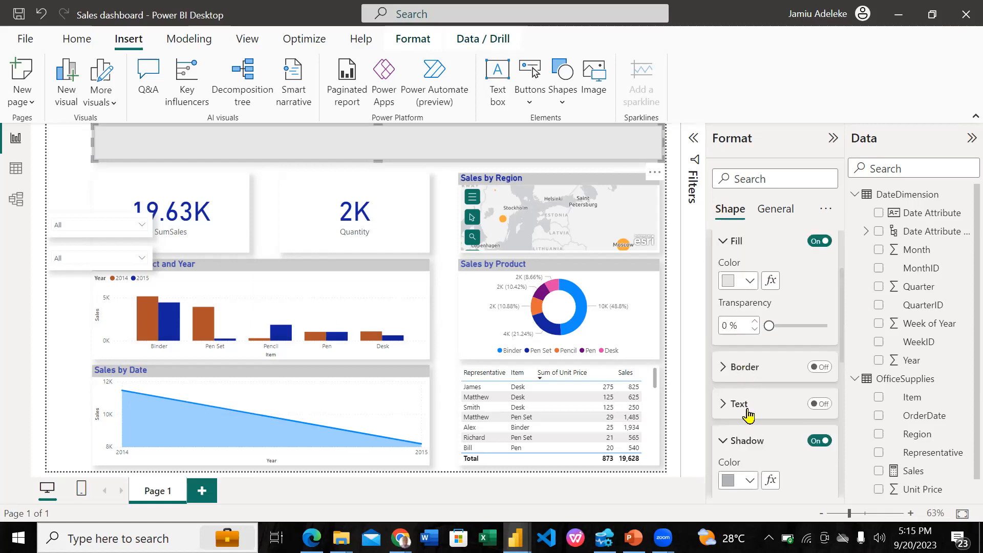
pyautogui.click(821, 406)
pyautogui.click(736, 412)
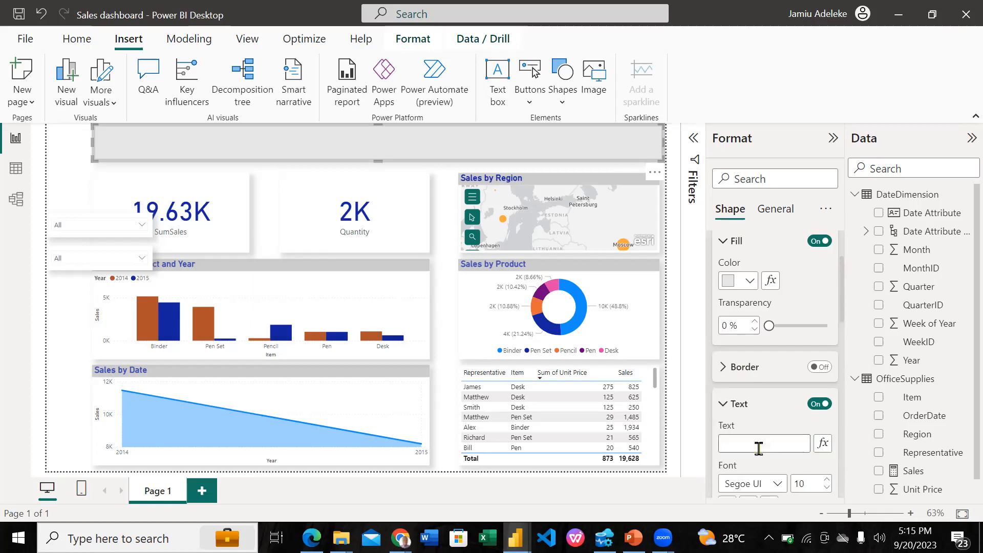
pyautogui.write('Sales Dashboard')
pyautogui.click(560, 509)
pyautogui.moveTo(515, 538)
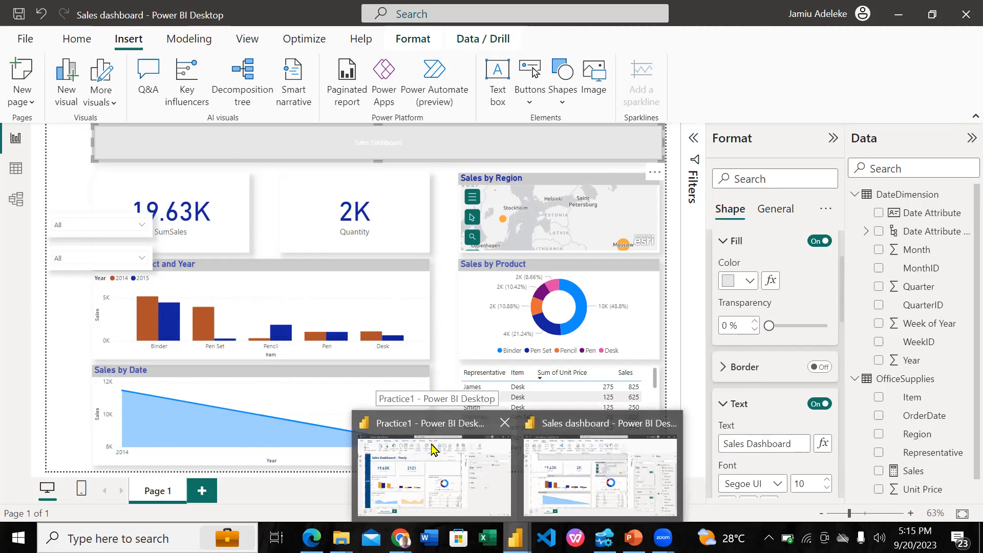
pyautogui.click(796, 443)
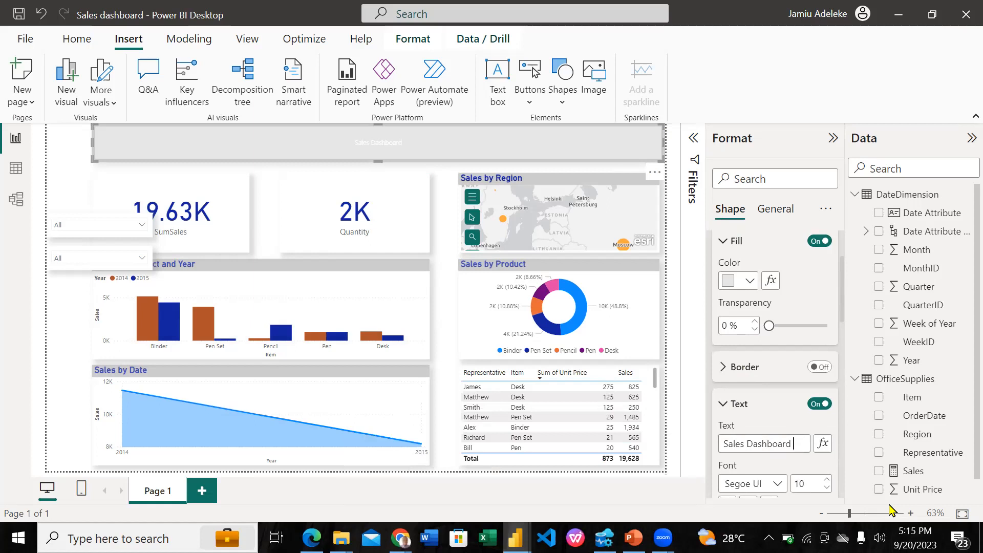
# Extend the banner title to "Sales Dashboard - Yearly" and make it bold at font size 30
pyautogui.write('- Yearly')
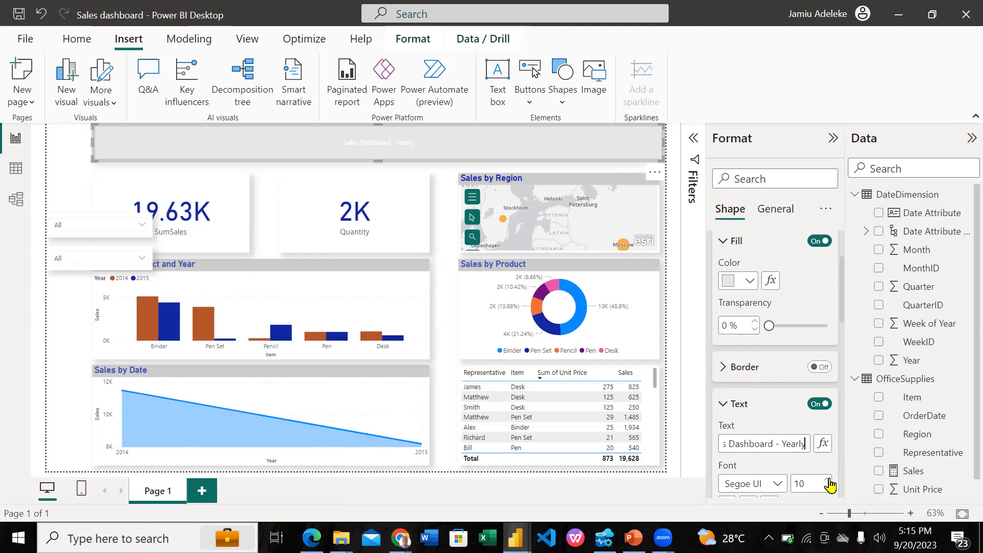
pyautogui.scroll(-3, 812, 410)
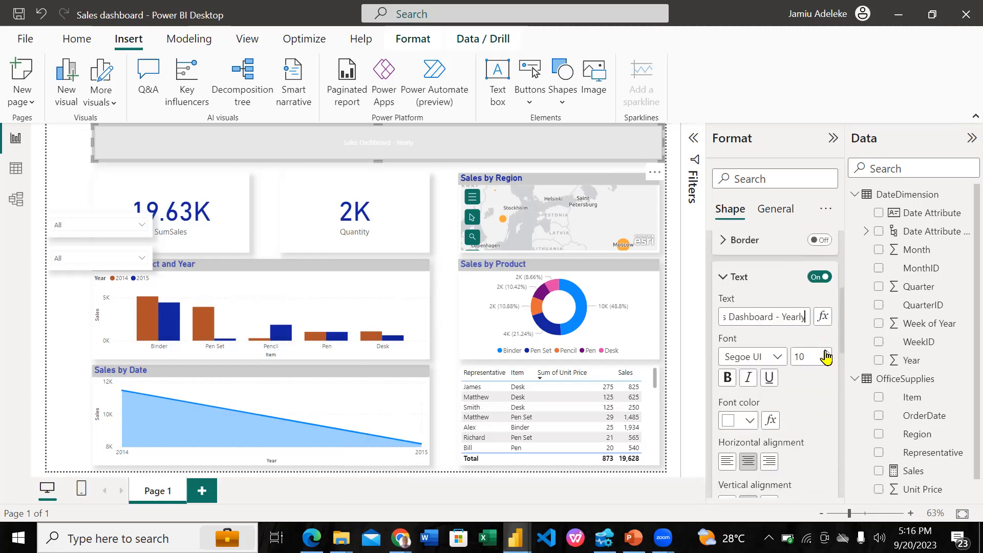
pyautogui.click(826, 356)
pyautogui.click(826, 355)
pyautogui.click(826, 355)
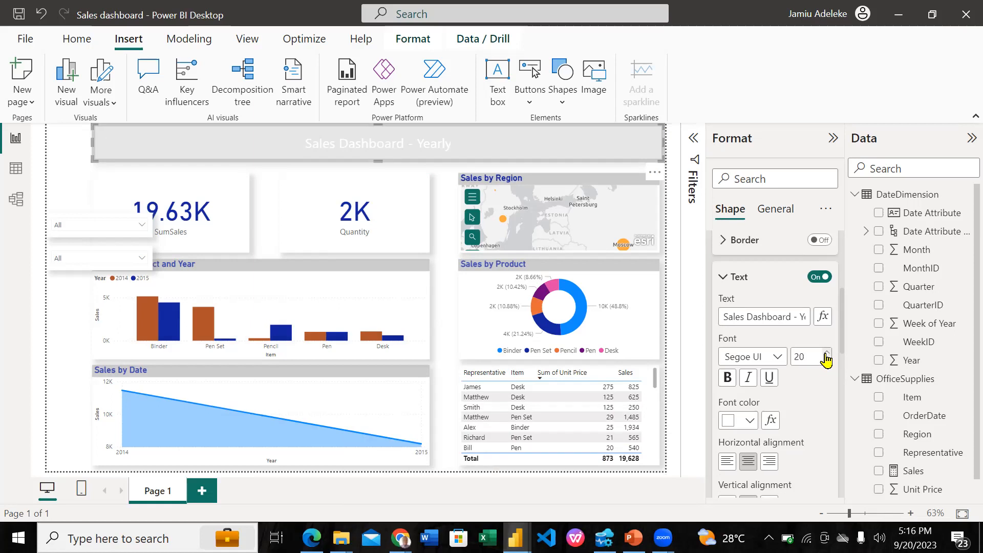
pyautogui.click(826, 356)
pyautogui.click(826, 355)
pyautogui.click(727, 379)
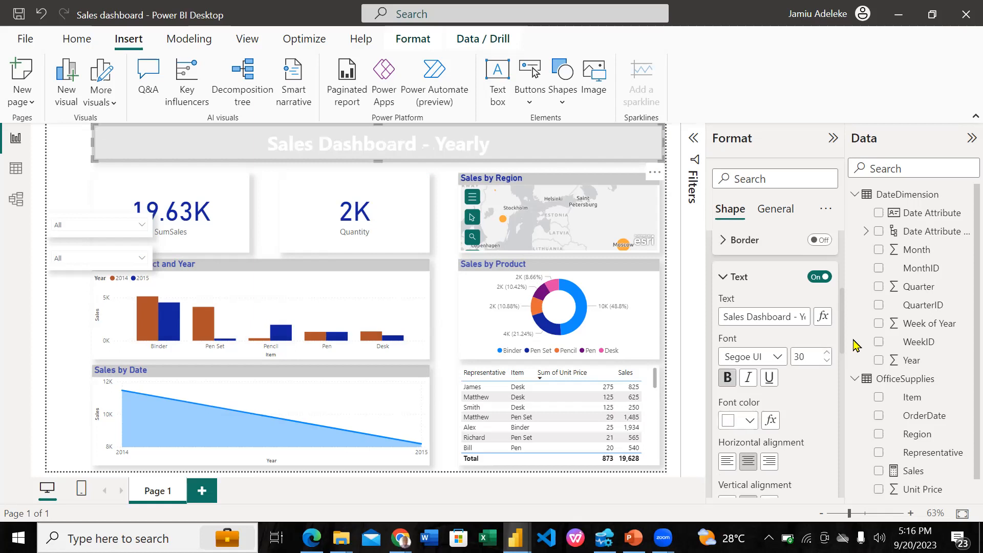
# Color the banner title dark blue from the theme shades and align it horizontally to the left
pyautogui.click(750, 420)
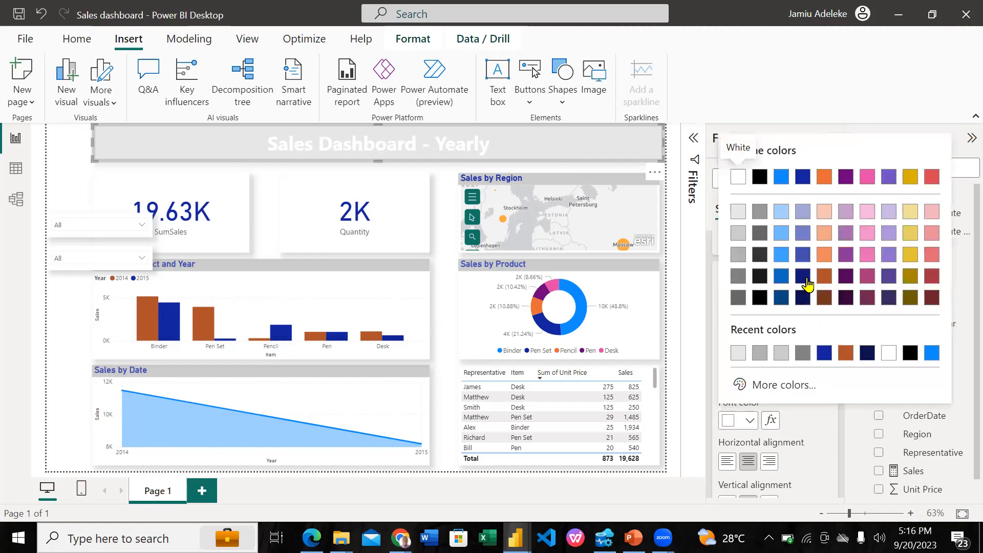
pyautogui.click(803, 277)
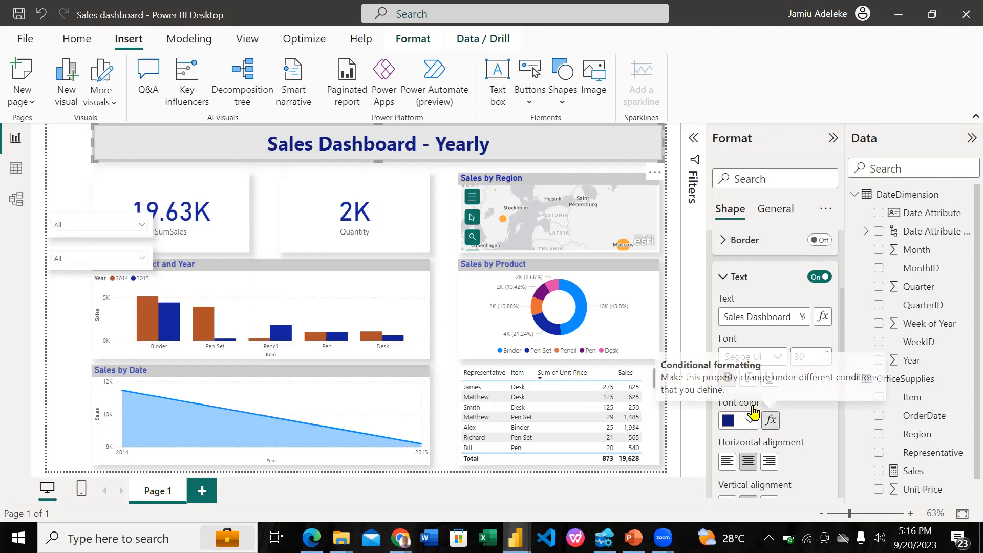
pyautogui.scroll(-1, 751, 410)
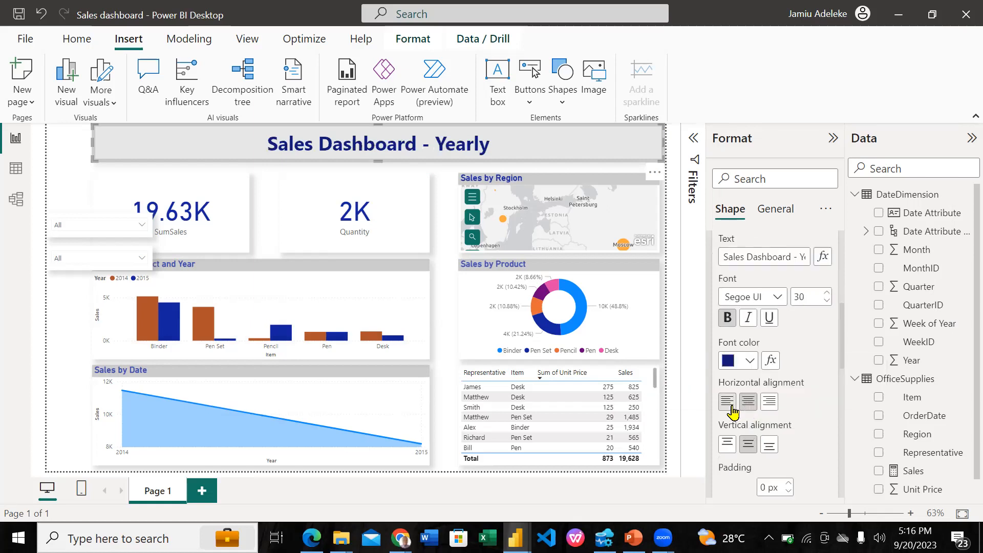
pyautogui.click(732, 406)
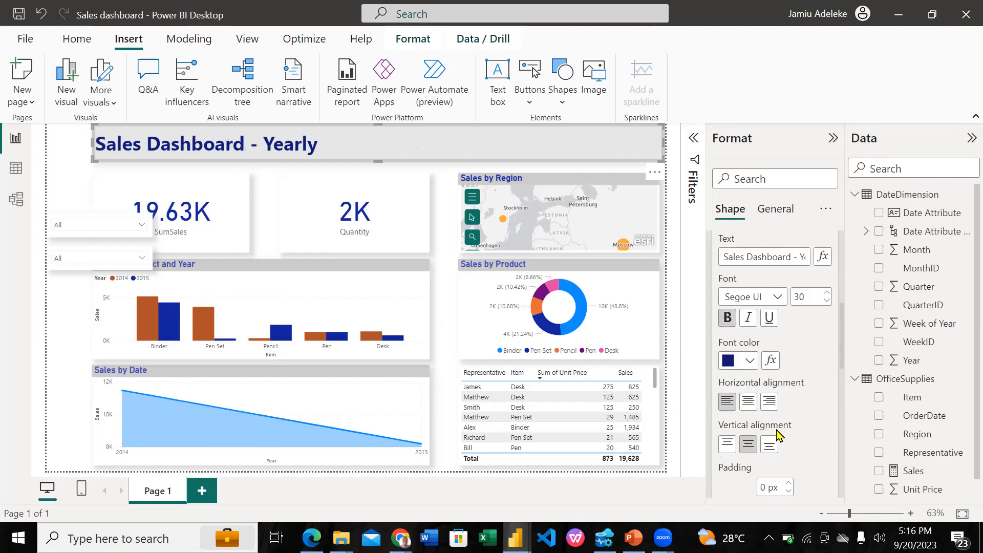
# Set the left padding of the banner text to 18 px
pyautogui.scroll(-1, 777, 434)
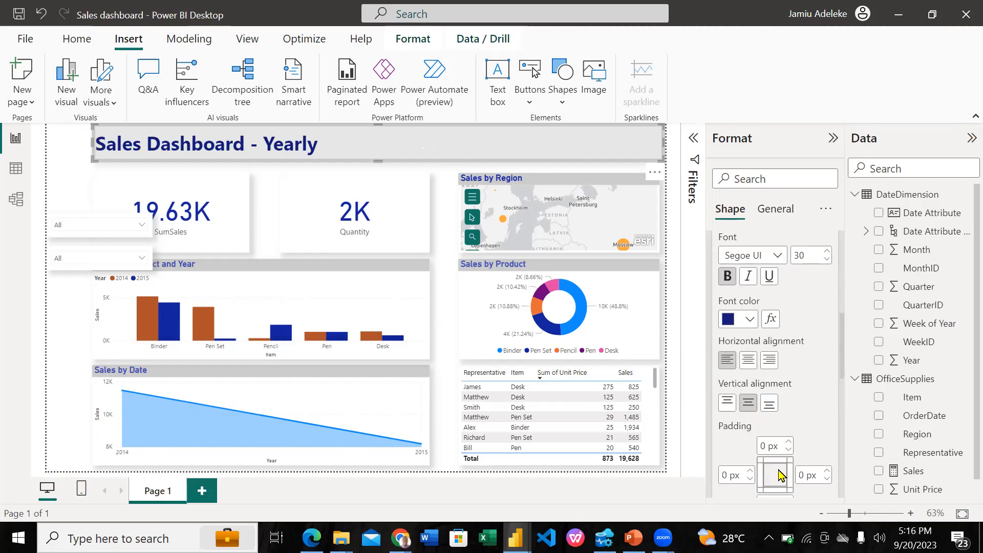
pyautogui.scroll(-1, 780, 475)
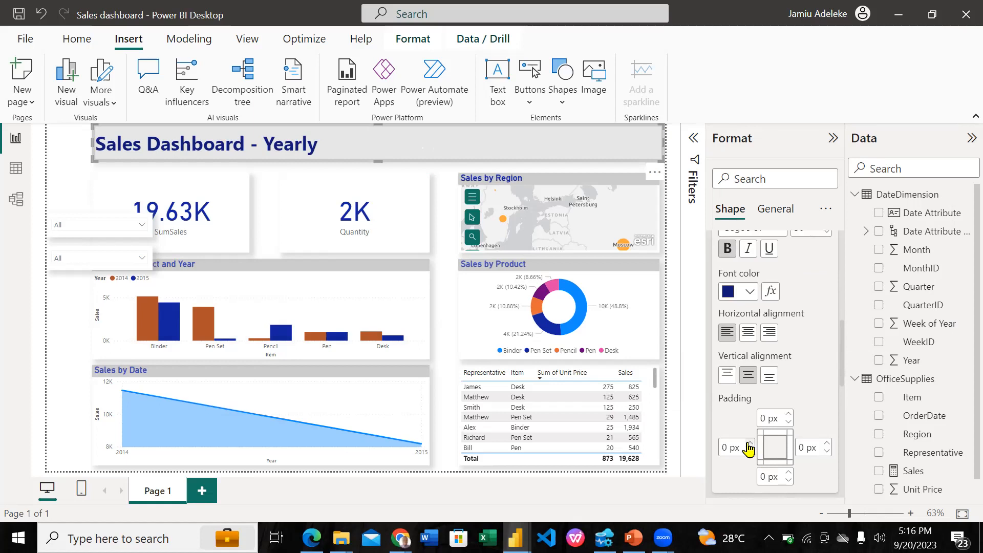
pyautogui.click(749, 445)
pyautogui.click(749, 445)
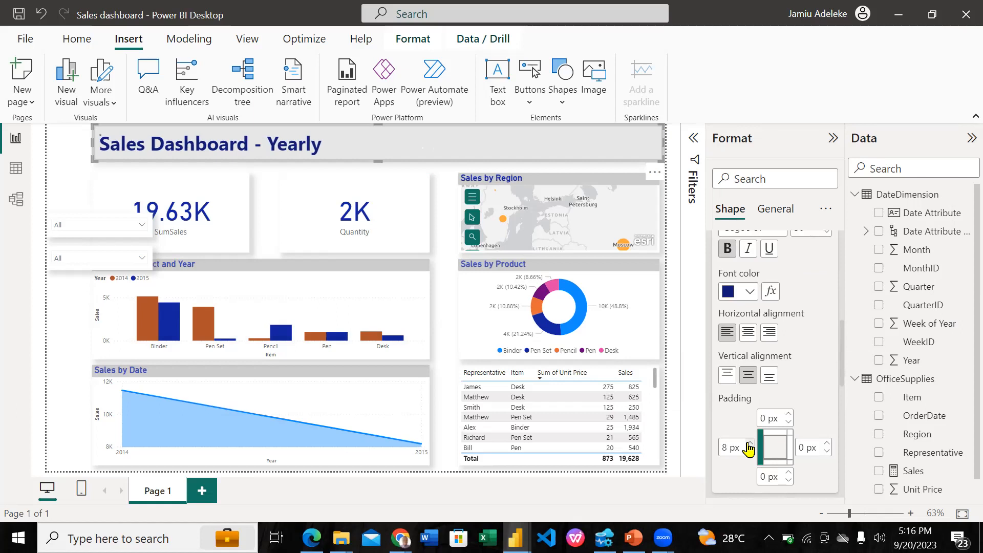
pyautogui.click(749, 445)
pyautogui.click(749, 444)
pyautogui.click(748, 444)
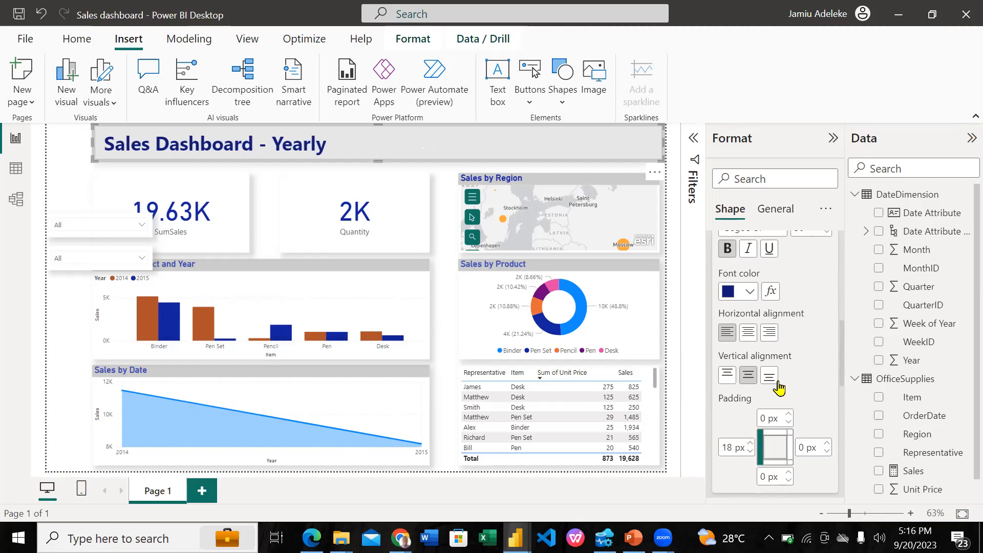
# Increase the banner title's font size to 34
pyautogui.scroll(1, 779, 388)
pyautogui.scroll(-1, 779, 388)
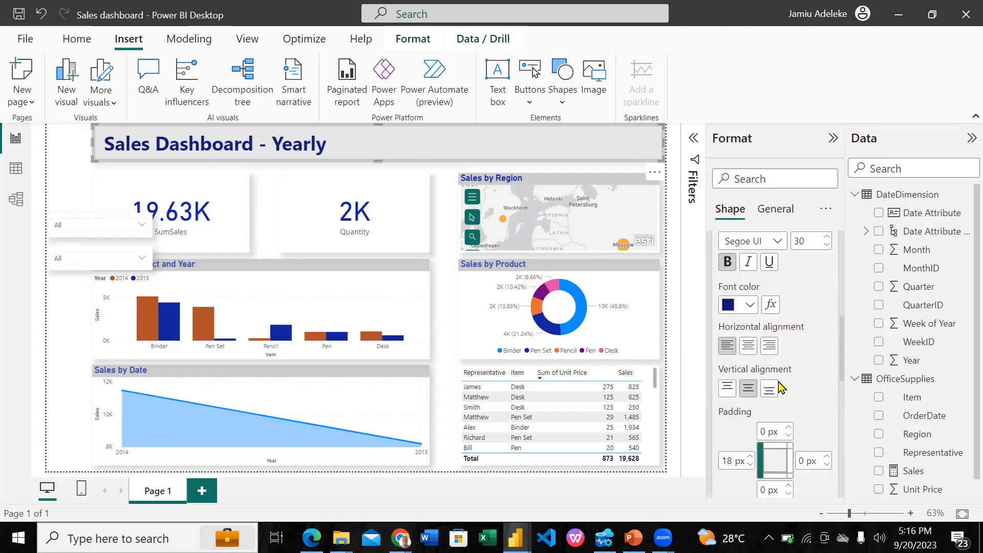
pyautogui.scroll(5, 779, 388)
pyautogui.scroll(2, 780, 388)
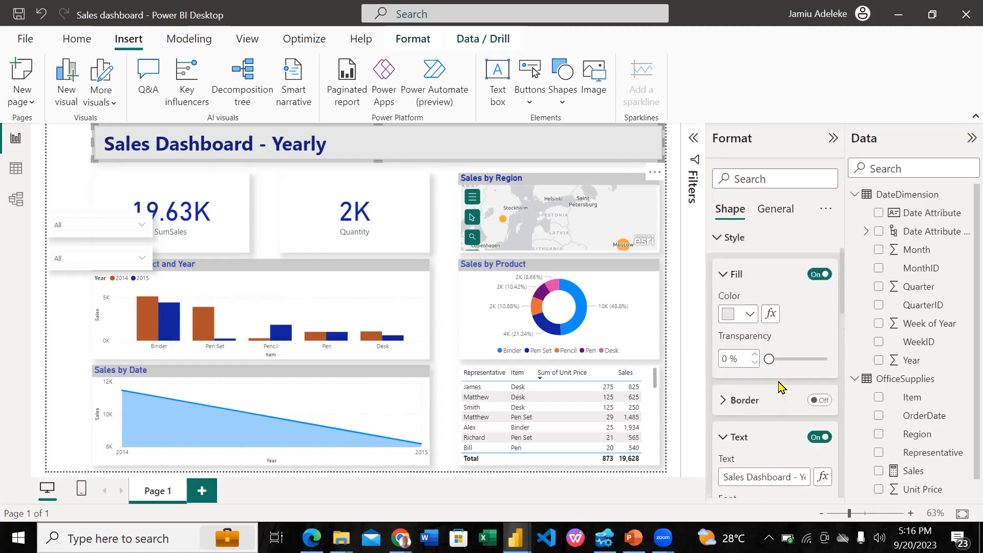
pyautogui.scroll(-4, 784, 374)
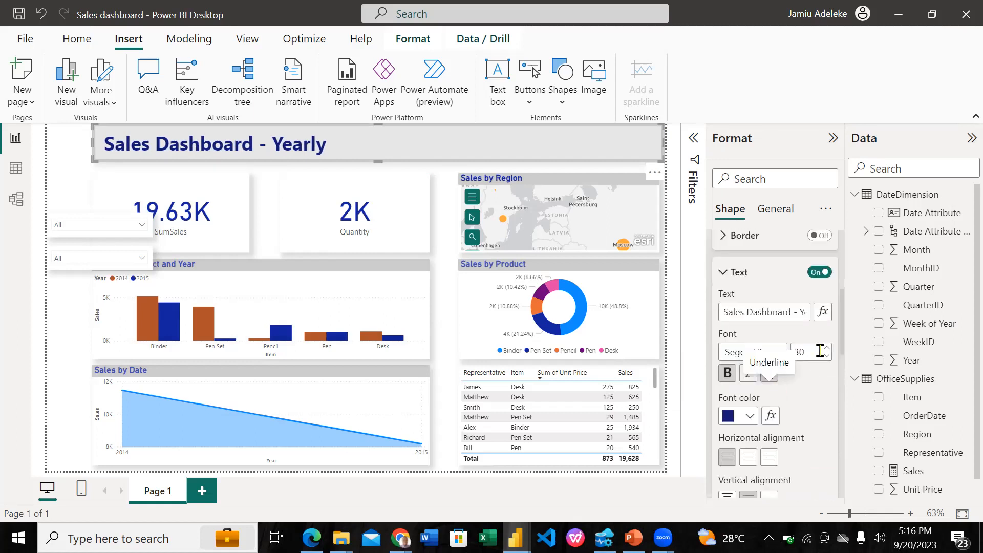
pyautogui.click(828, 348)
pyautogui.click(828, 348)
pyautogui.click(828, 348)
pyautogui.click(826, 348)
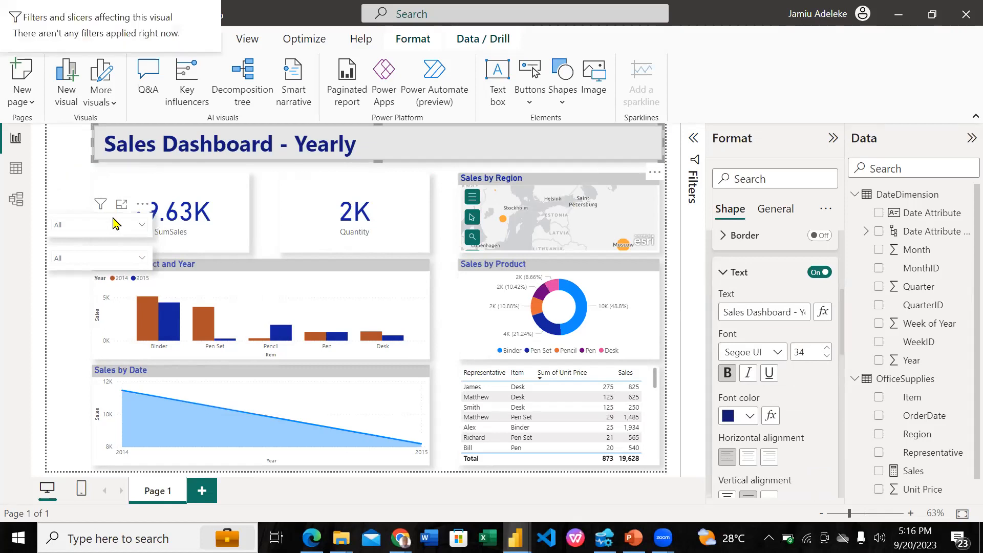
# Stack the two slicers at the right end of the header and shorten the banner from the right to make room for them
pyautogui.moveTo(512, 125); pyautogui.dragTo(625, 126)
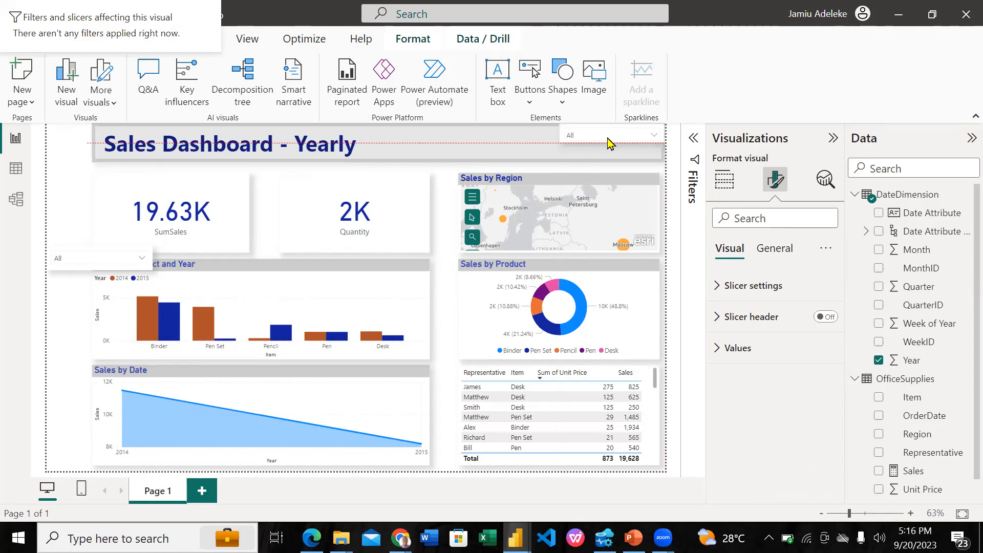
pyautogui.moveTo(115, 256); pyautogui.dragTo(640, 150)
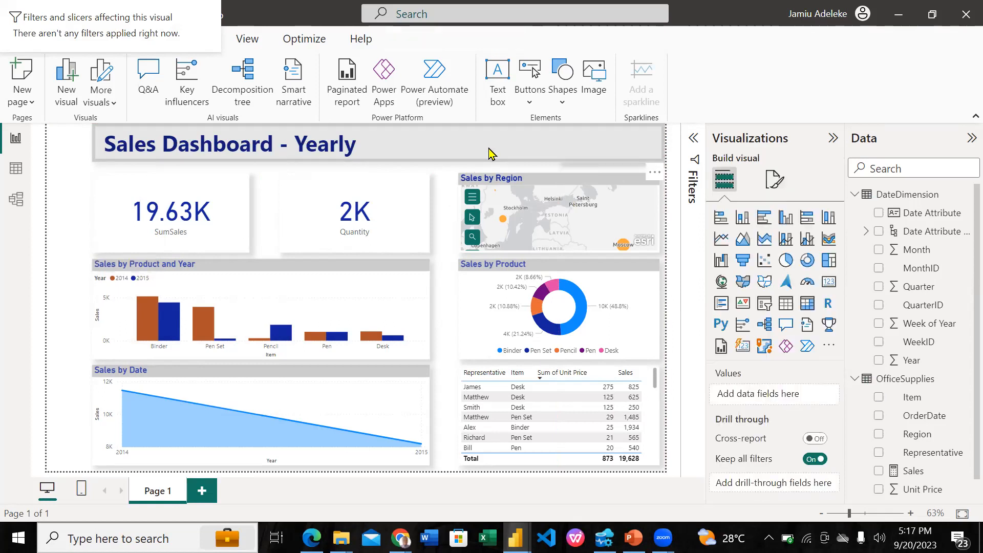
pyautogui.click(641, 154)
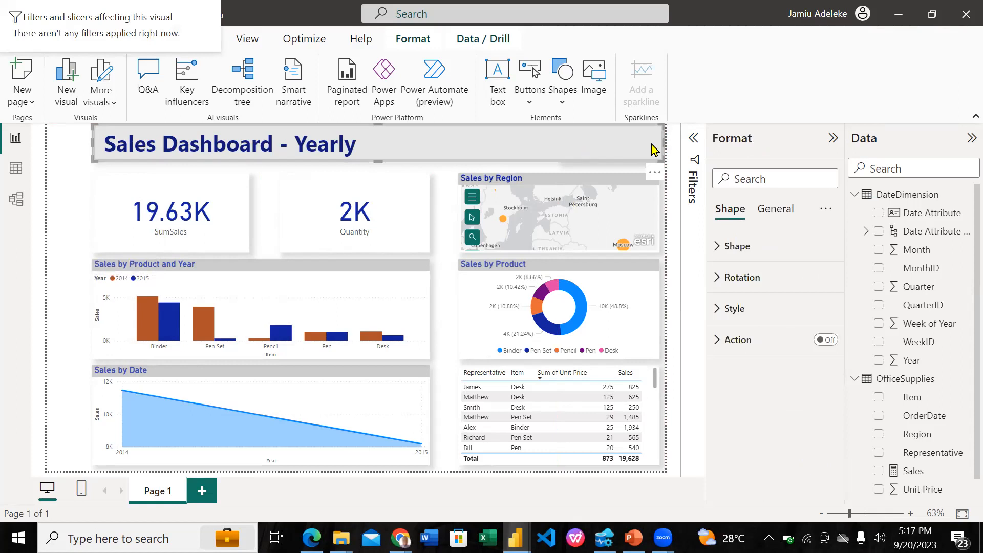
pyautogui.moveTo(648, 148); pyautogui.dragTo(558, 156)
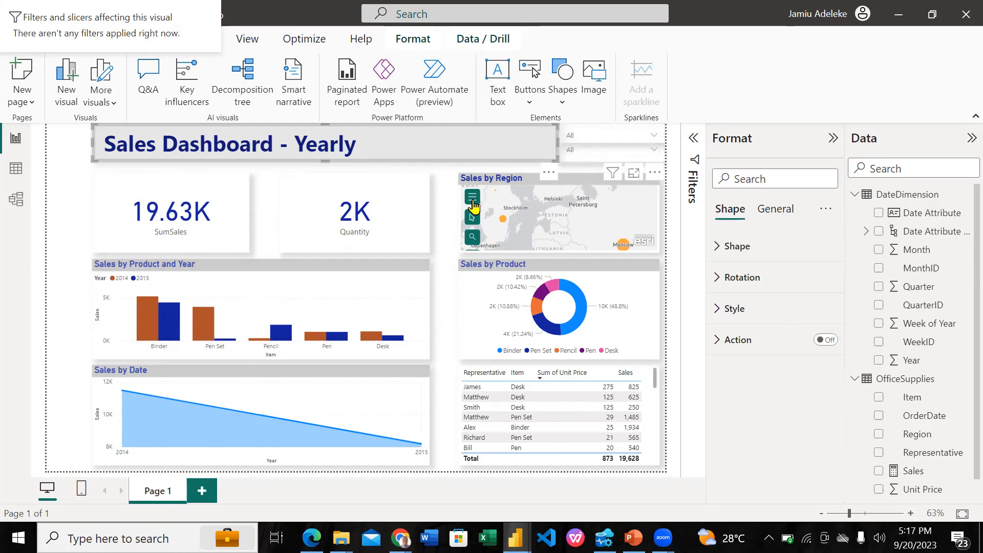
pyautogui.click(441, 223)
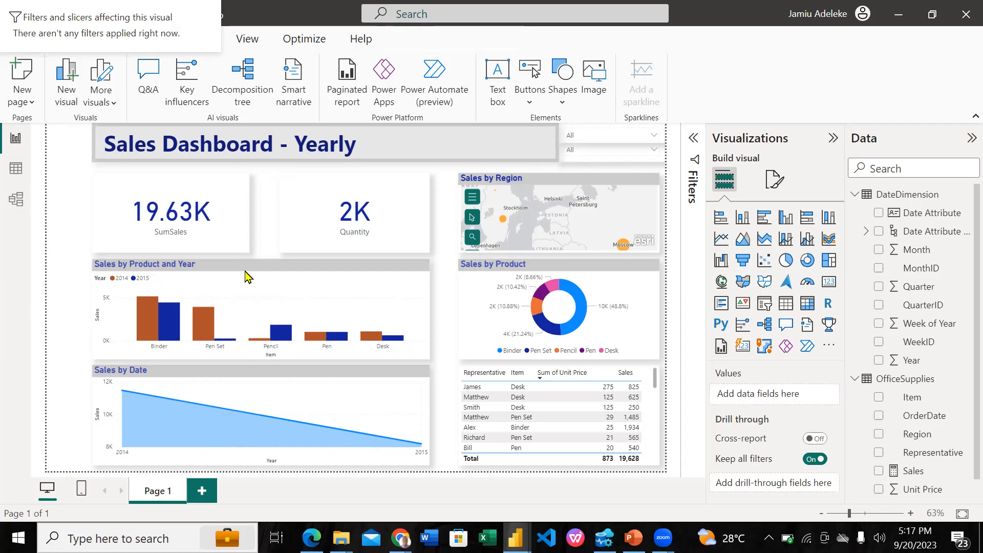
# Insert a rectangle and fit it as a narrow full-height sidebar along the report page's left edge
pyautogui.click(562, 100)
pyautogui.click(562, 153)
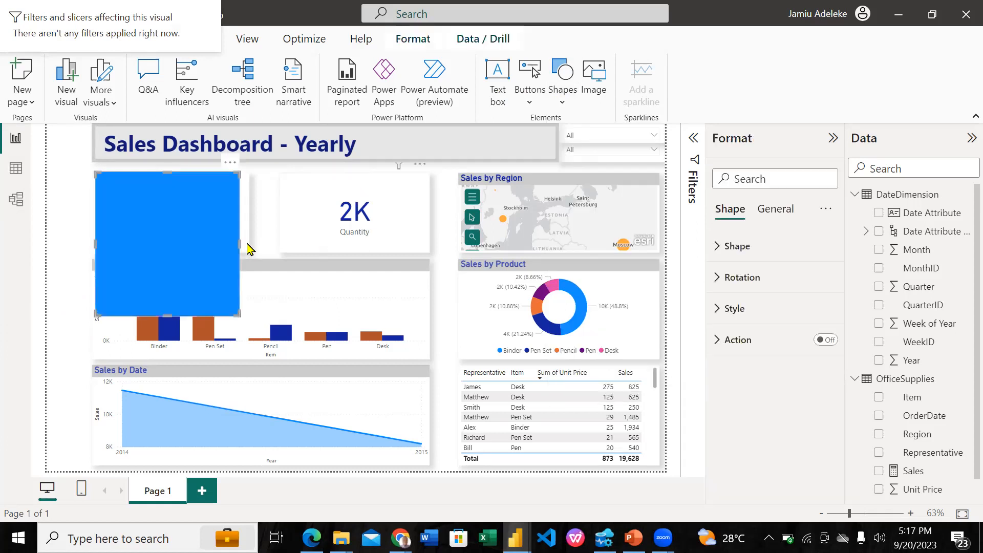
pyautogui.moveTo(223, 194); pyautogui.dragTo(161, 144)
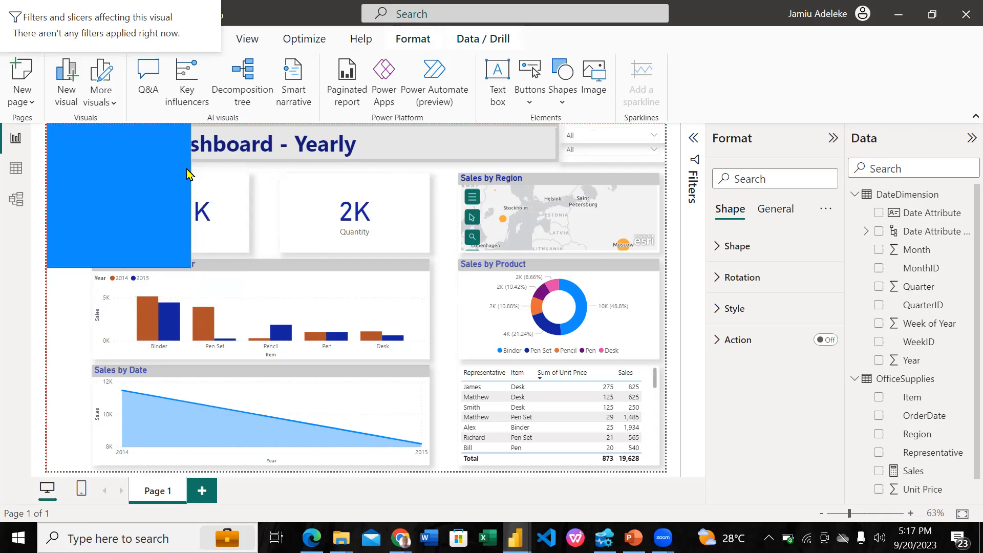
pyautogui.moveTo(191, 195); pyautogui.dragTo(90, 195)
pyautogui.moveTo(64, 265); pyautogui.dragTo(58, 474)
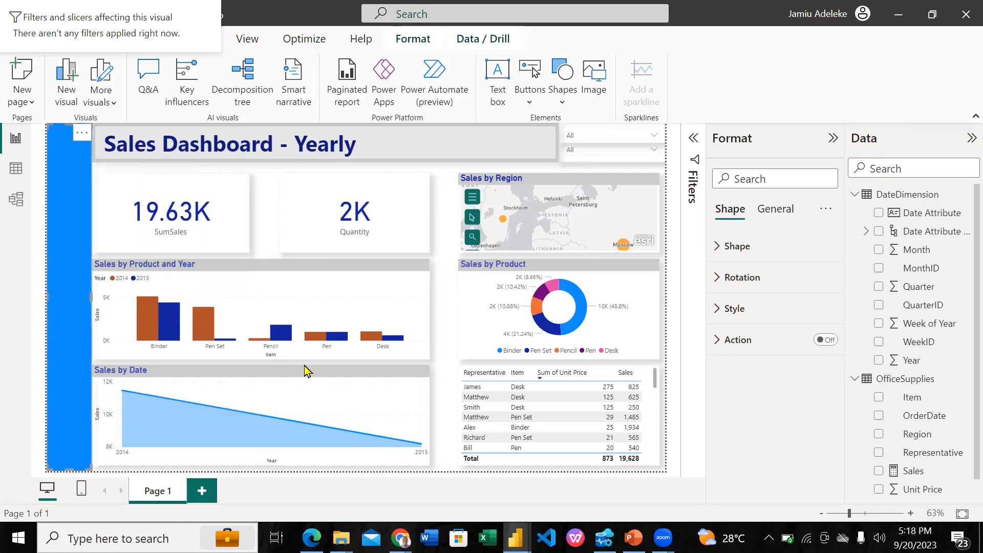
# Fill the sidebar rectangle with the same recent dark blue as the banner title
pyautogui.click(746, 246)
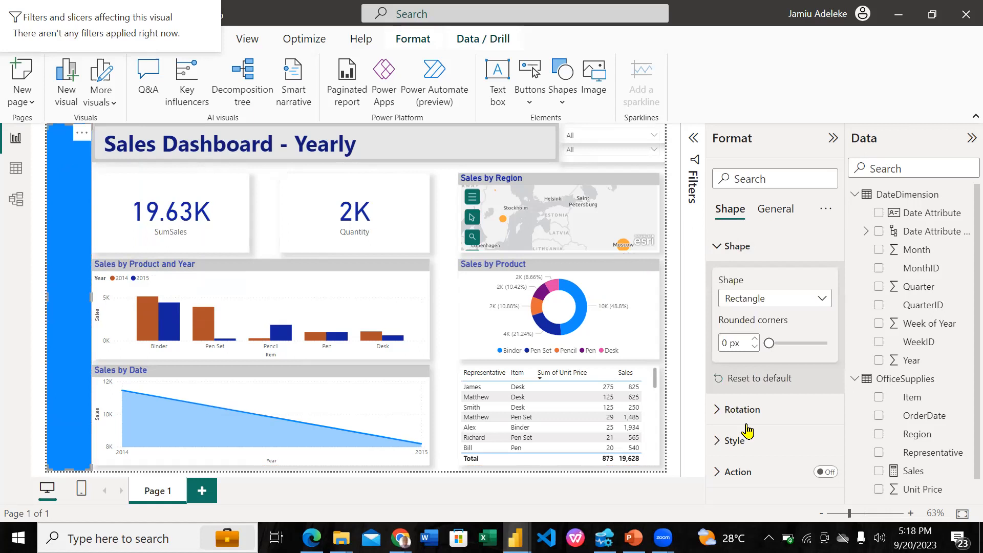
pyautogui.click(736, 441)
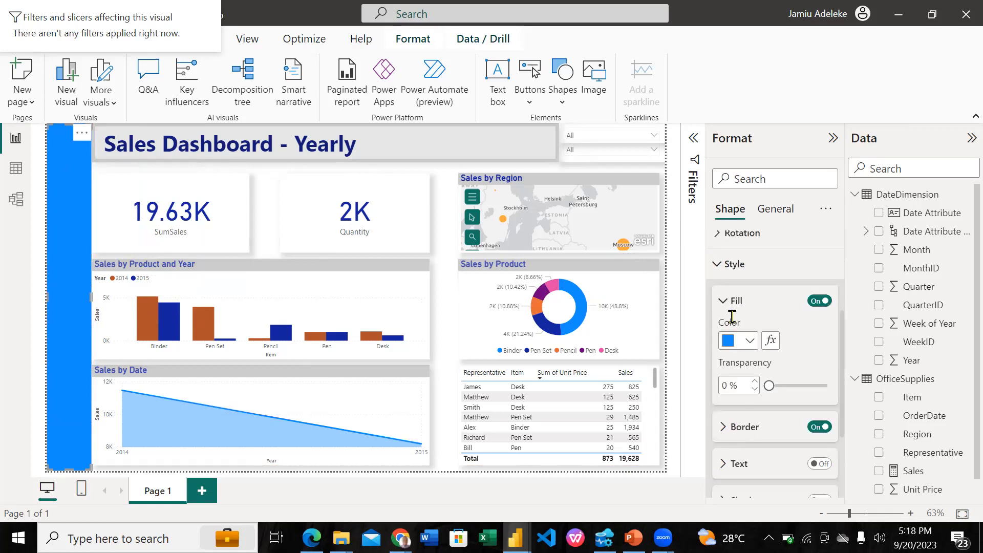
pyautogui.scroll(-1, 733, 317)
pyautogui.click(728, 296)
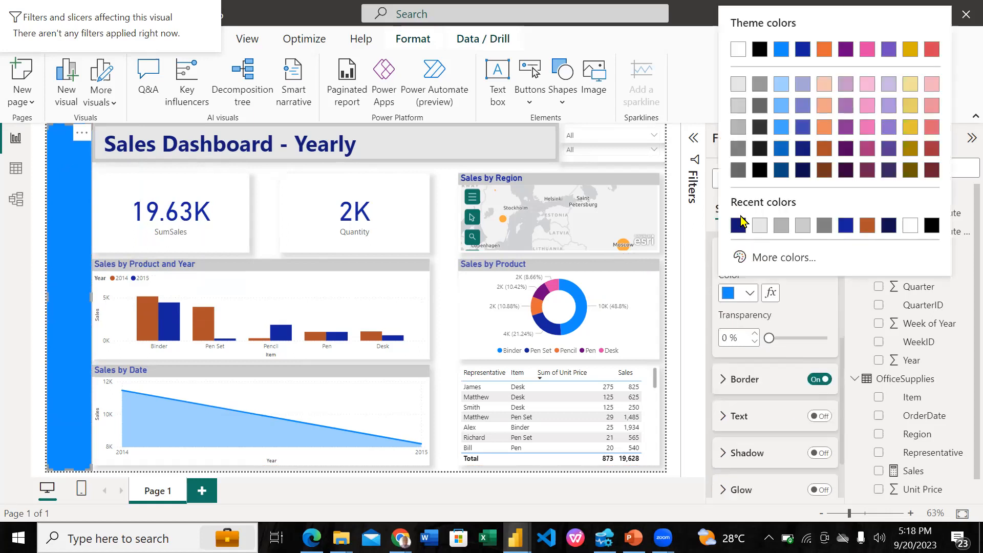
pyautogui.click(739, 226)
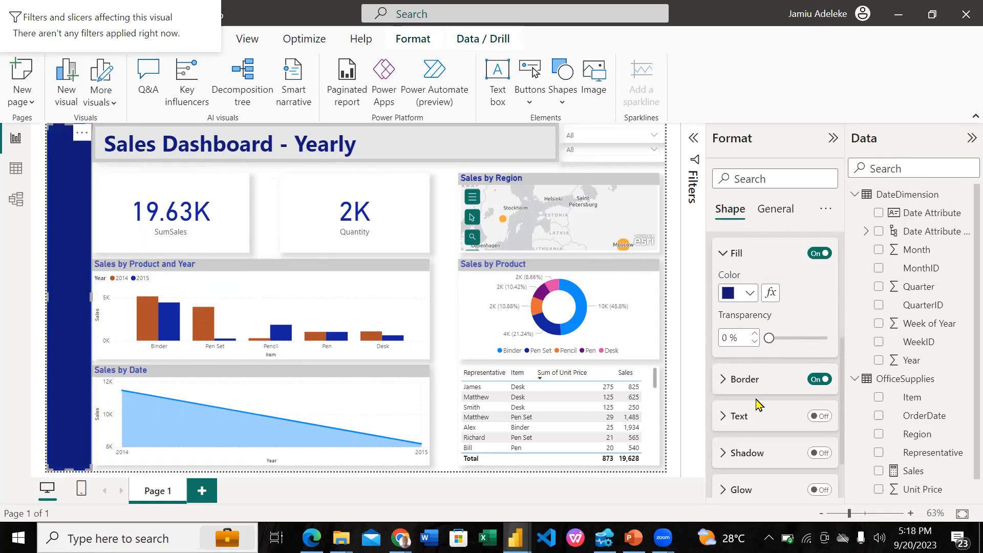
# Turn on text for the sidebar rectangle and enter the author's first name
pyautogui.scroll(-1, 812, 356)
pyautogui.click(819, 346)
pyautogui.click(738, 348)
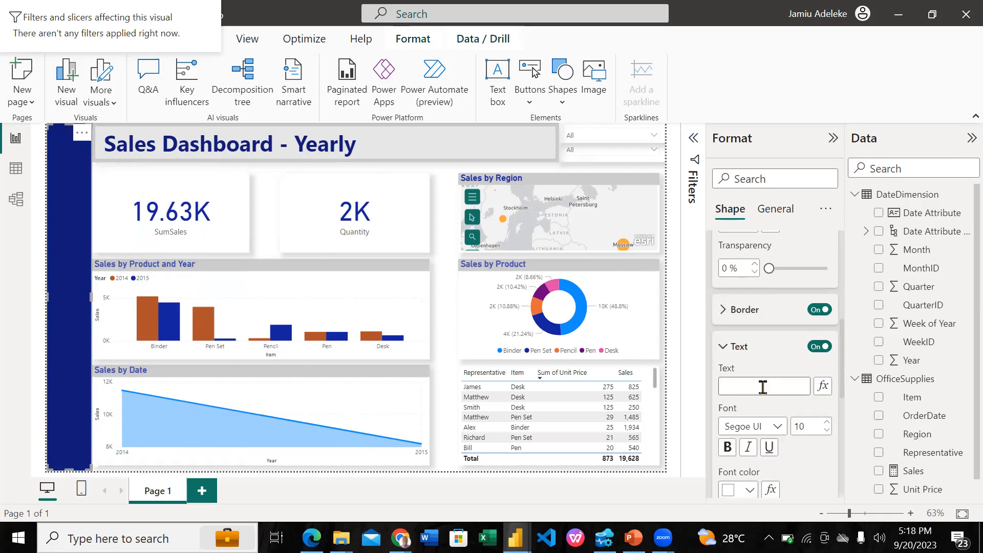
pyautogui.click(762, 387)
pyautogui.write('Jamiu')
# Enlarge the sidebar's name text and make it bold, leaving the shape deselected
pyautogui.scroll(-1, 799, 390)
pyautogui.click(828, 366)
pyautogui.click(828, 365)
pyautogui.click(827, 366)
pyautogui.click(827, 366)
pyautogui.click(827, 366)
pyautogui.click(827, 365)
pyautogui.click(728, 390)
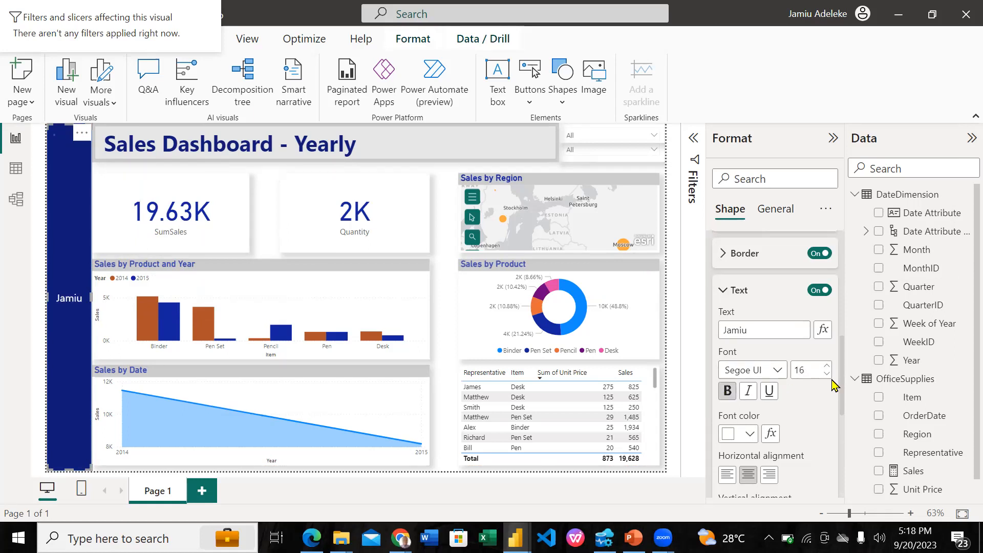
pyautogui.click(828, 365)
pyautogui.click(445, 223)
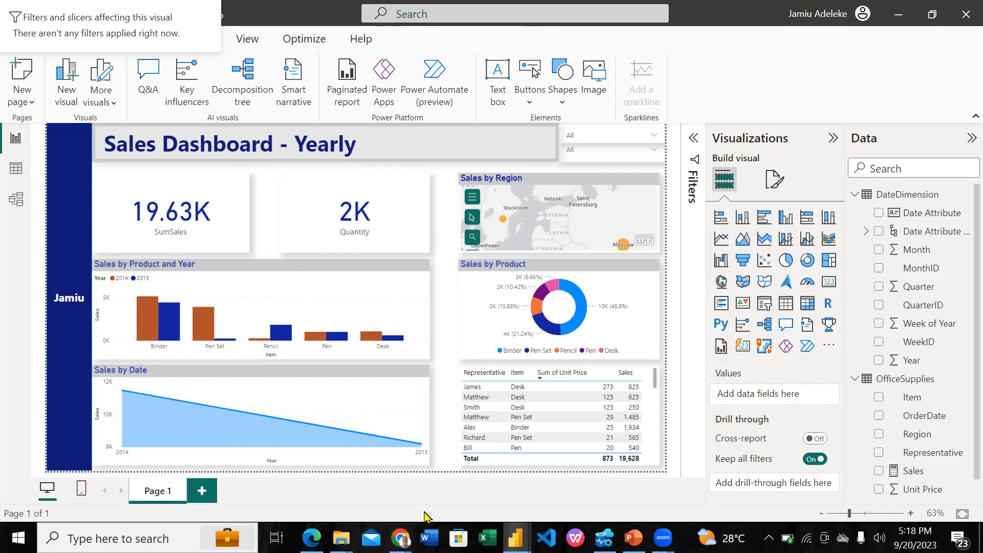
# Switch to the LinkedIn profile in Chrome to view its profile photo, and return to the sales dashboard in Power BI Desktop
pyautogui.moveTo(401, 539)
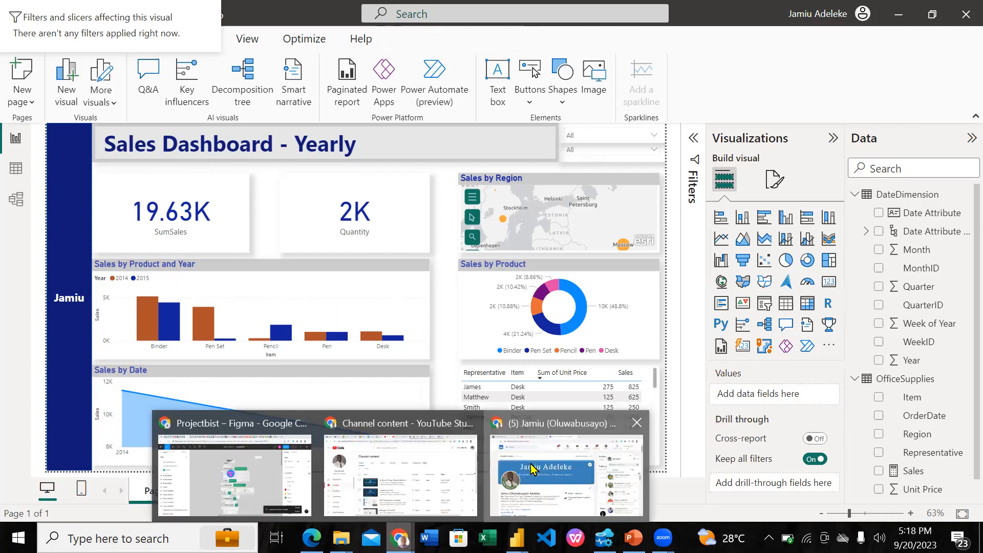
pyautogui.click(501, 510)
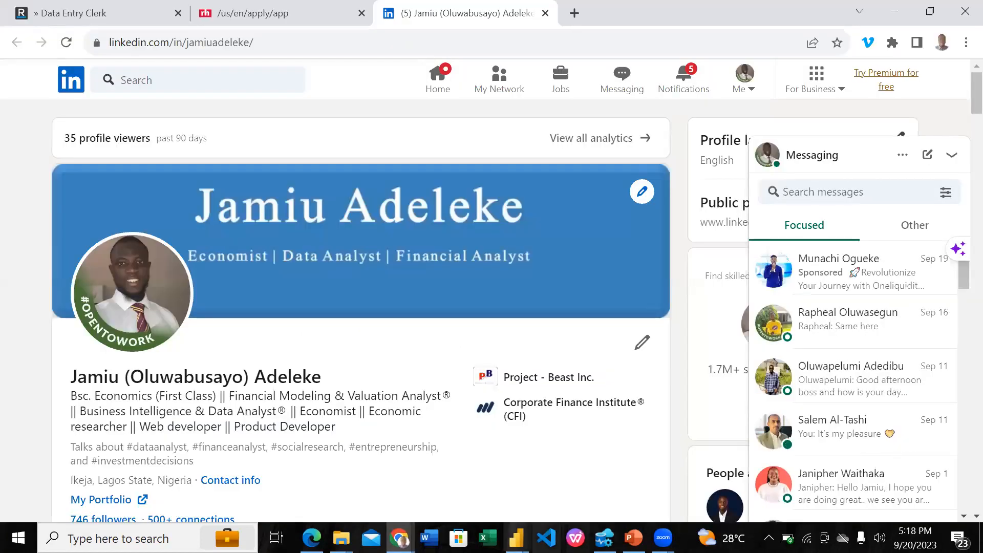
pyautogui.moveTo(516, 538)
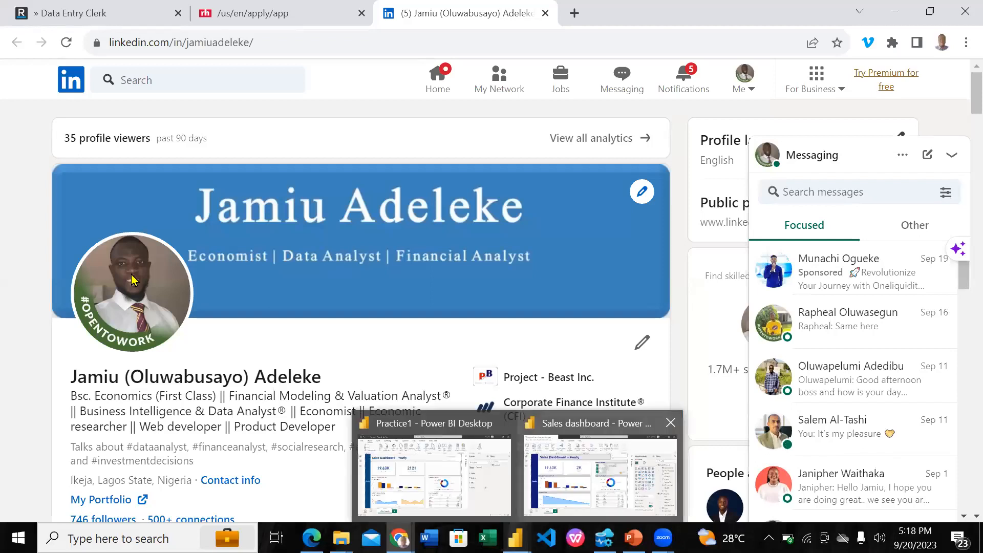
pyautogui.click(486, 496)
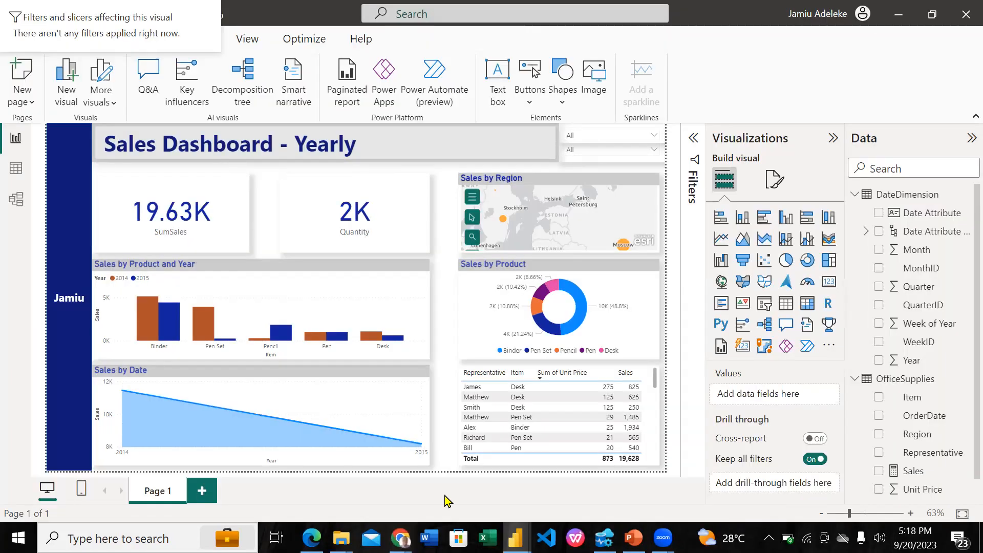
# Switch to the Practice1 example report in Power BI Desktop to examine its header slicers, sidebar and visual layout
pyautogui.moveTo(517, 538)
pyautogui.click(425, 474)
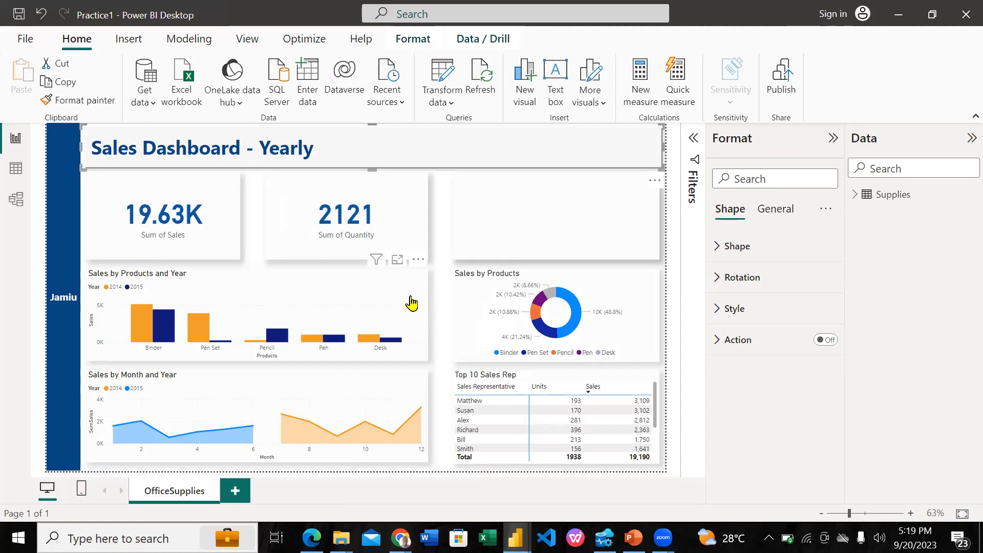
pyautogui.click(436, 202)
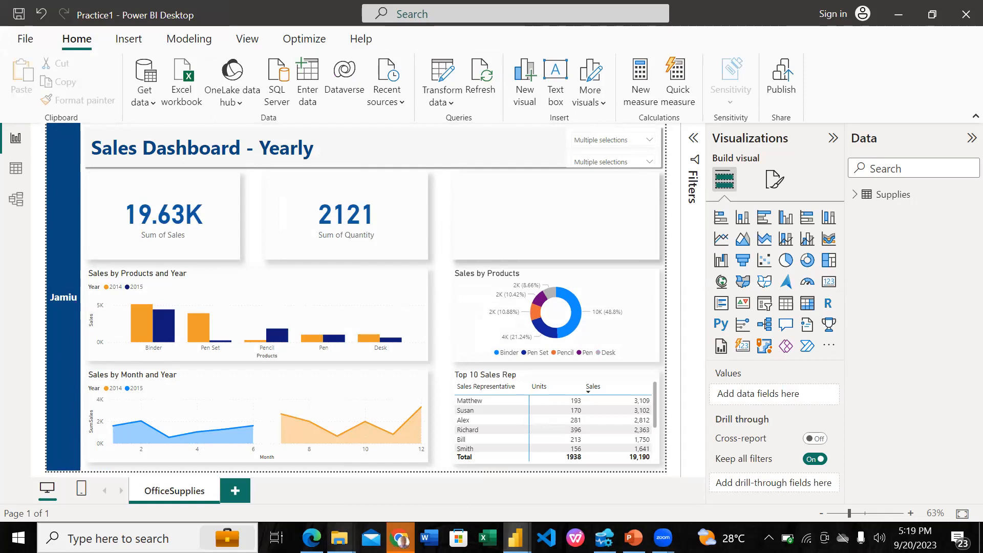
# View the LinkedIn profile page in Chrome, and return to the sales dashboard in Power BI Desktop to check its sidebar shape
pyautogui.moveTo(399, 538)
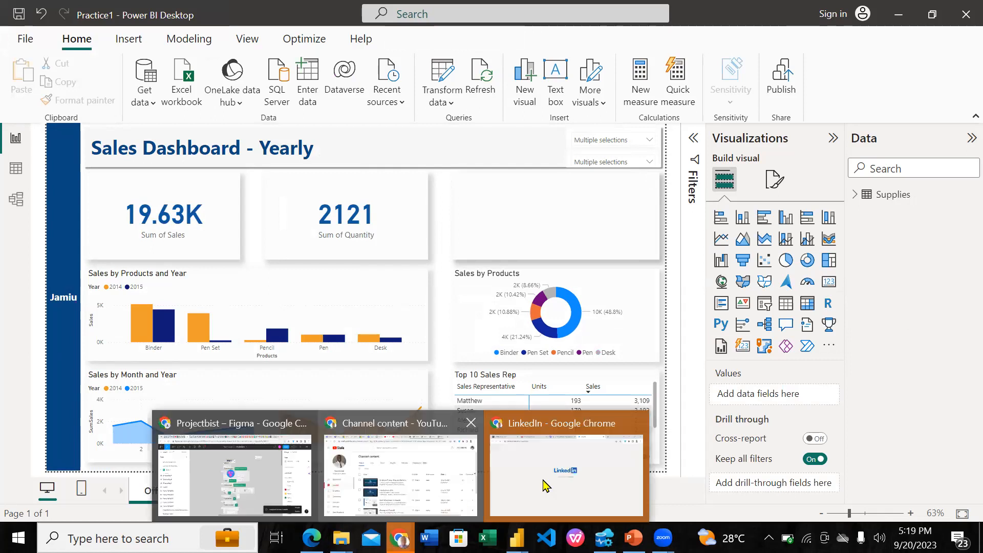
pyautogui.click(546, 484)
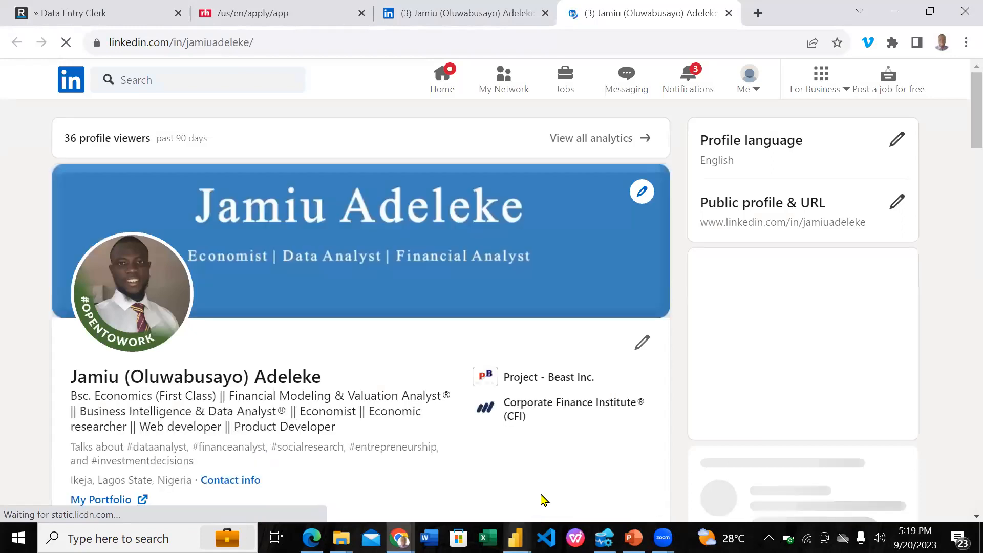
pyautogui.click(543, 500)
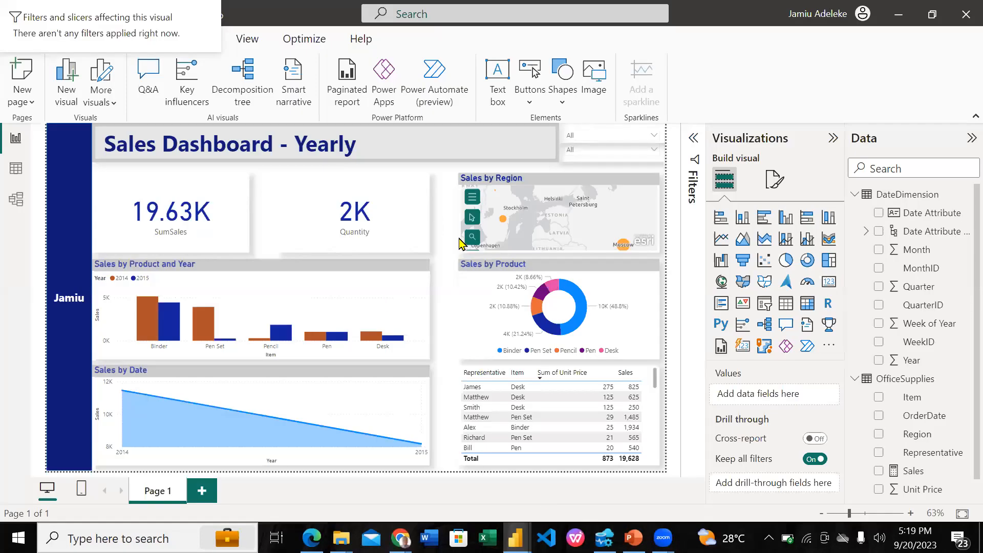
pyautogui.click(77, 373)
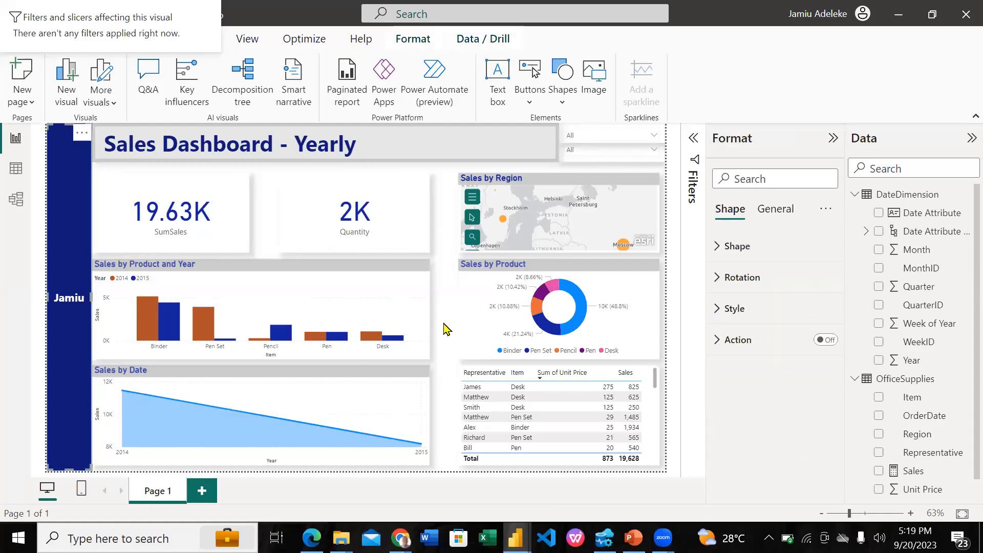
pyautogui.click(447, 329)
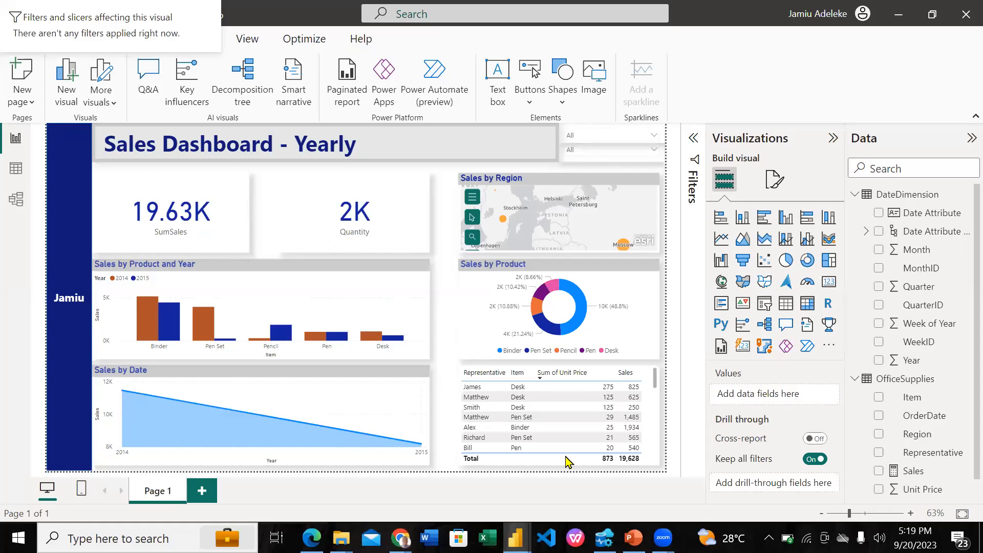
# Switch to the PowerPoint course slides to read the Task Required slide, and return to the sales dashboard in Power BI Desktop
pyautogui.click(633, 538)
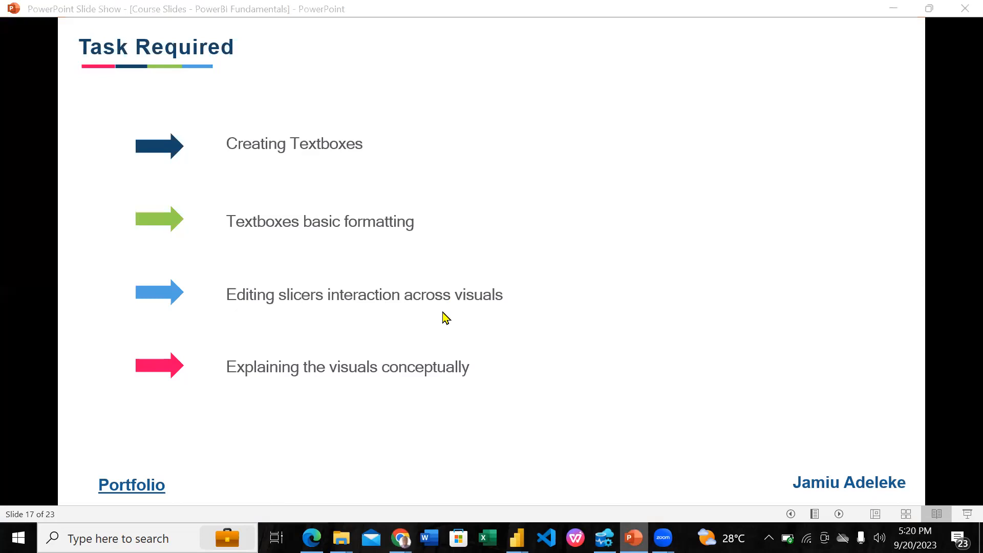
pyautogui.hotkey('alt', 'Tab')
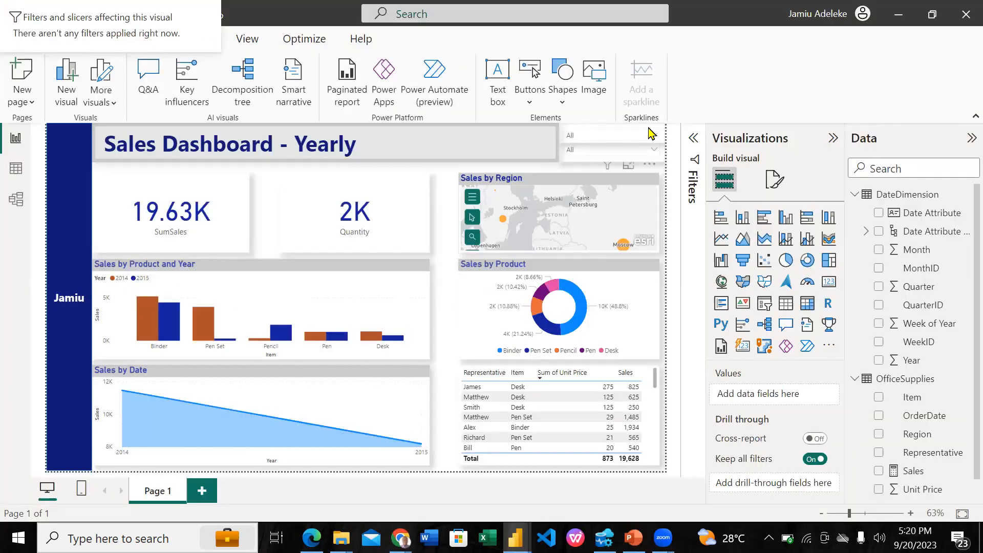
# Filter the dashboard to 2014 with the Year slicer to examine how the visuals respond, and clear the selection
pyautogui.click(654, 136)
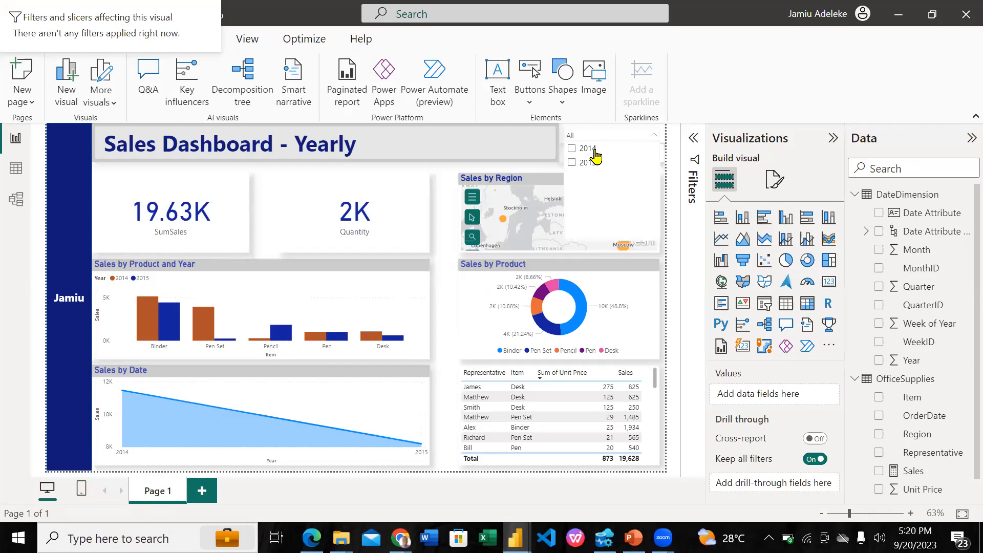
pyautogui.click(572, 149)
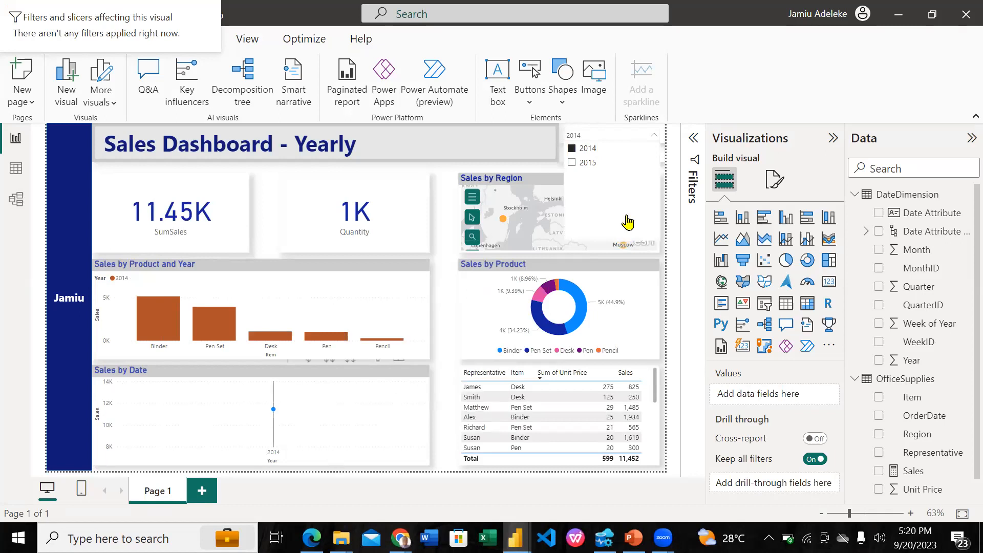
pyautogui.click(572, 148)
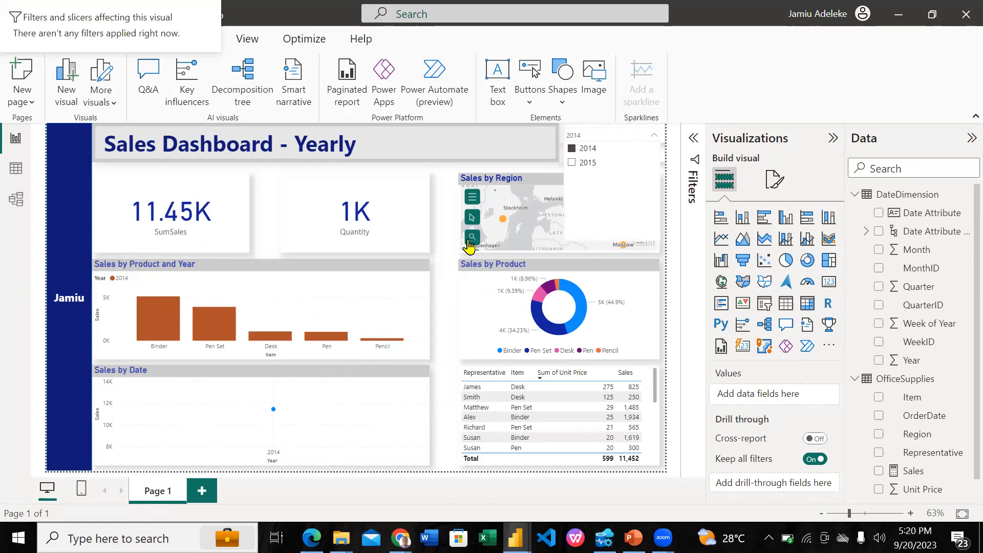
pyautogui.click(625, 132)
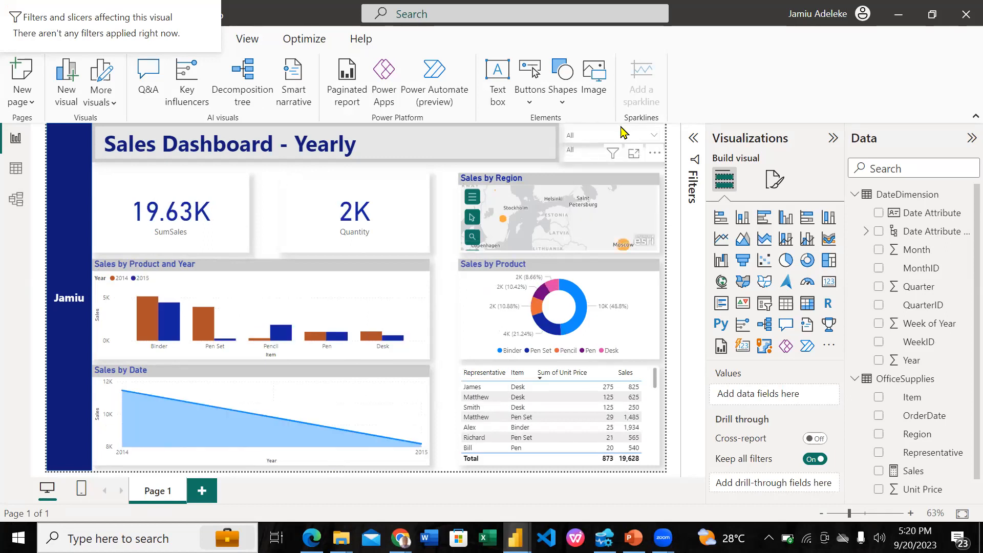
# Select the Year slicer in the header and turn on Edit interactions for it
pyautogui.click(622, 132)
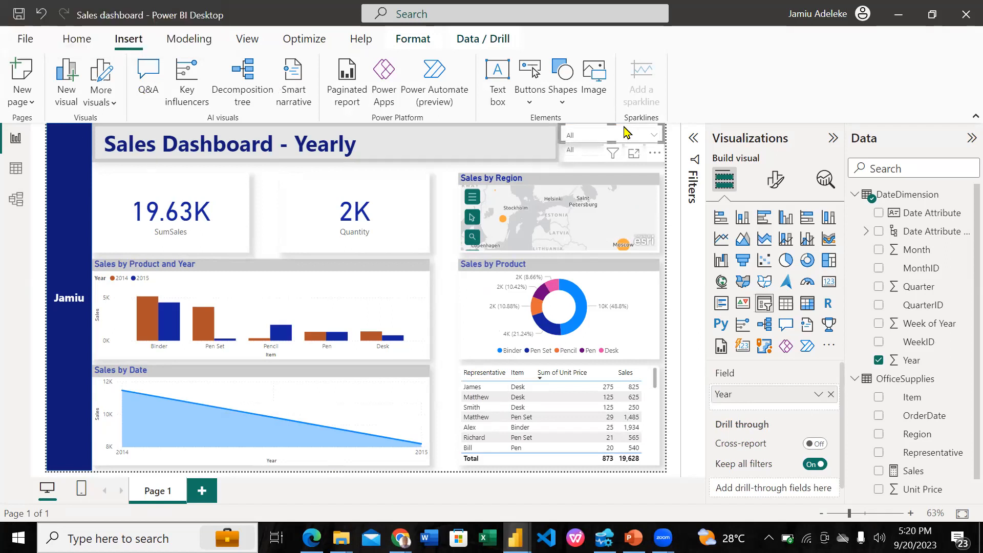
pyautogui.click(248, 40)
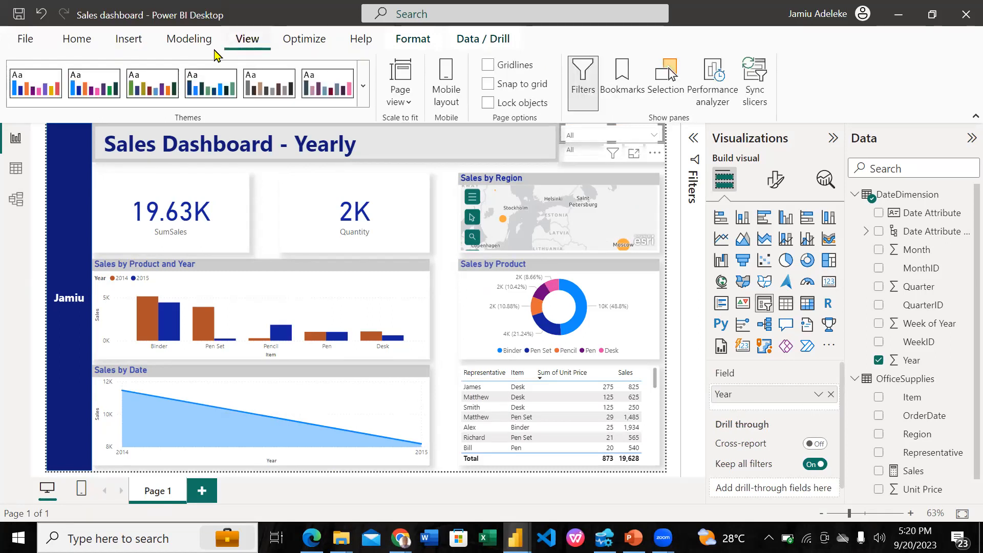
pyautogui.click(414, 40)
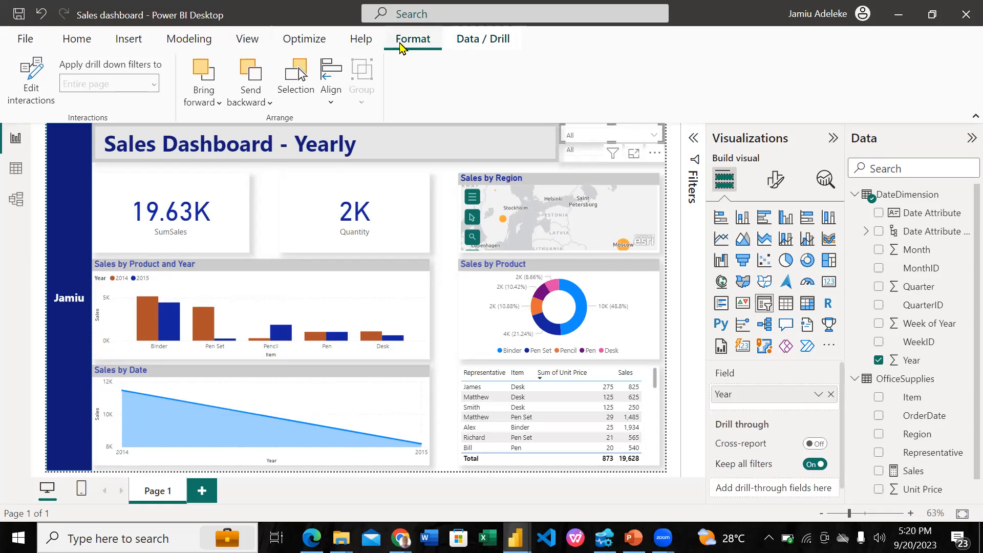
pyautogui.click(34, 95)
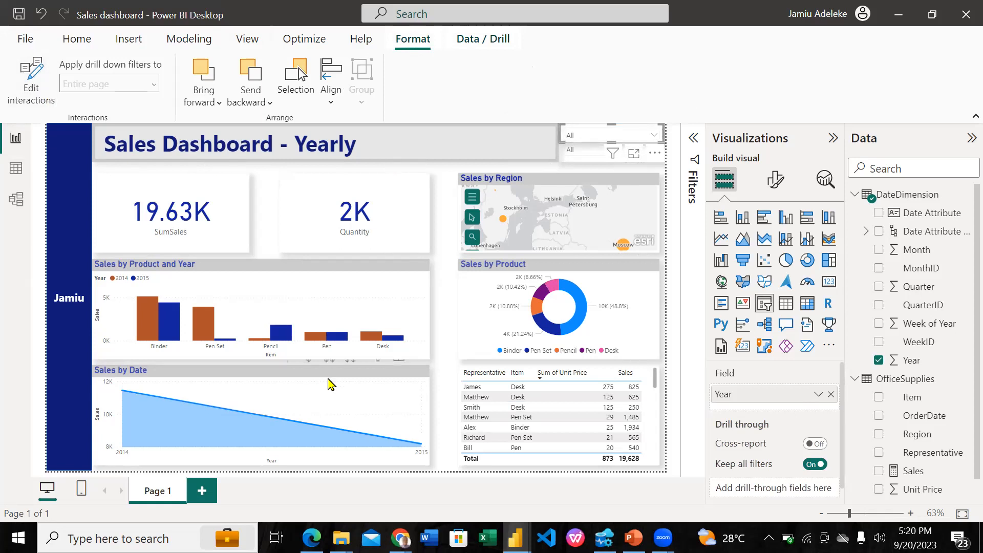
pyautogui.click(328, 409)
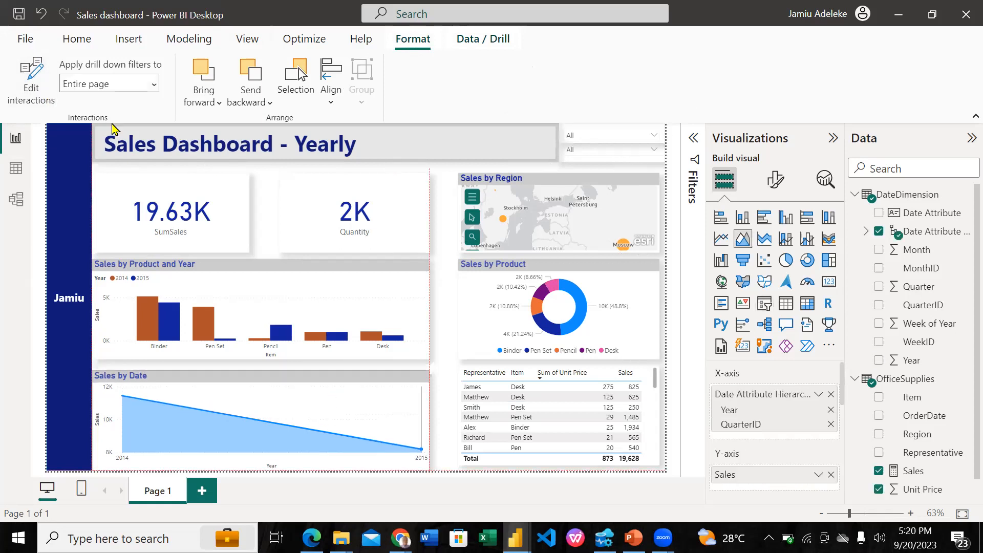
pyautogui.click(620, 132)
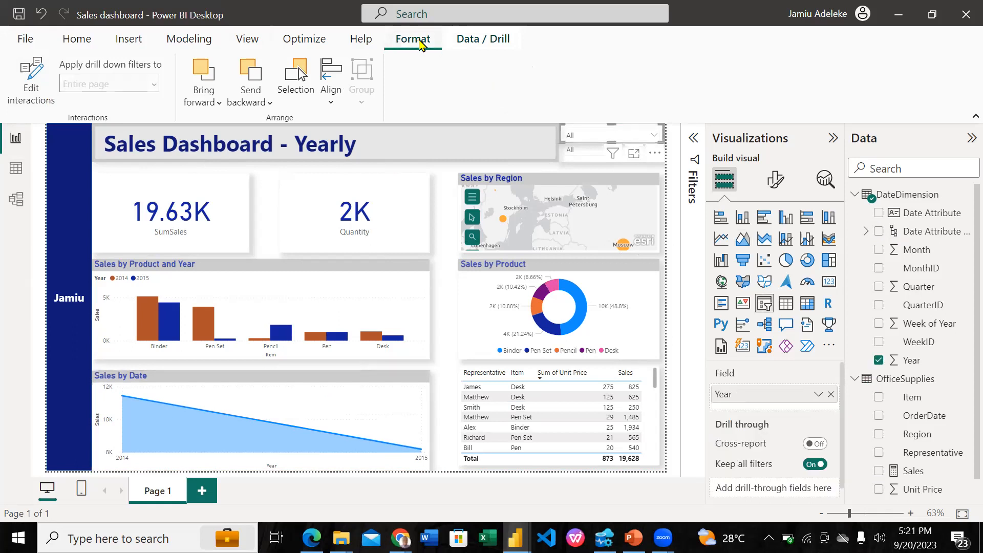
pyautogui.click(34, 88)
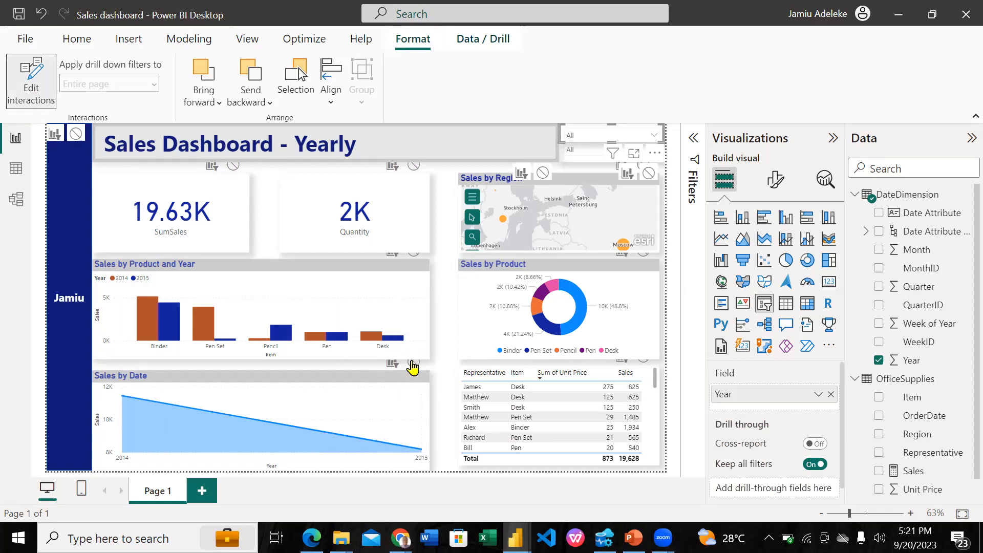
# Set the Year slicer's interaction with the Sales by Date chart to None, and test it by selecting and clearing 2014
pyautogui.click(411, 365)
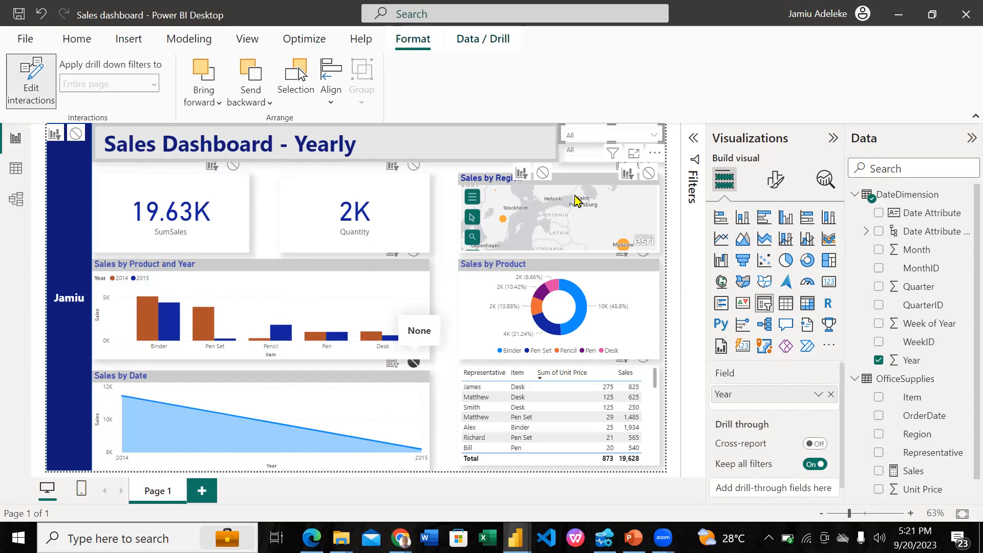
pyautogui.click(655, 137)
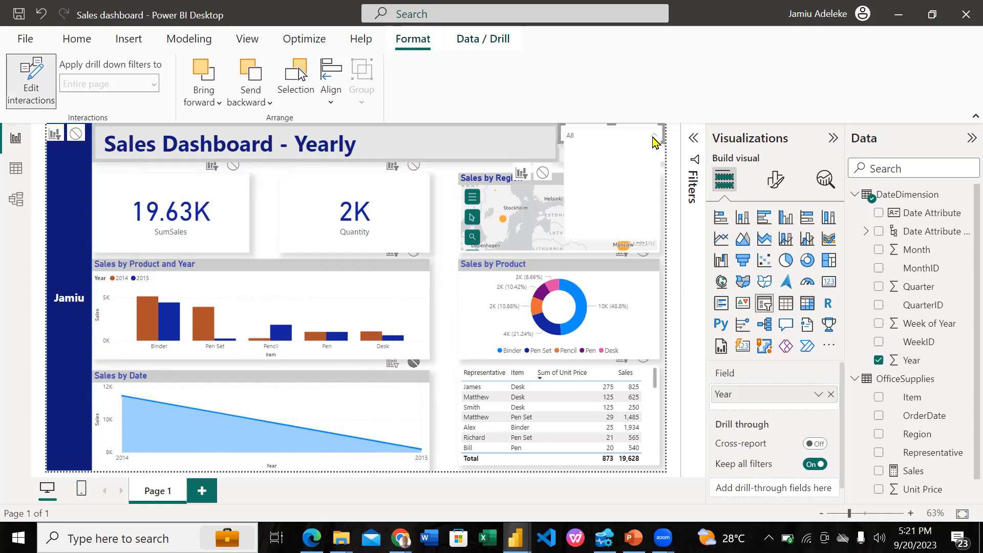
pyautogui.click(597, 149)
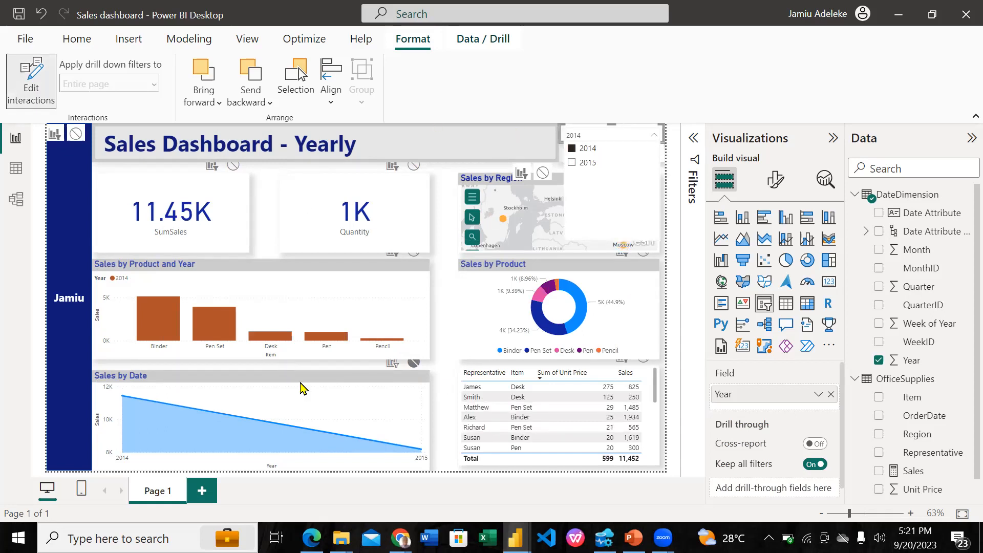
pyautogui.click(417, 363)
pyautogui.click(576, 150)
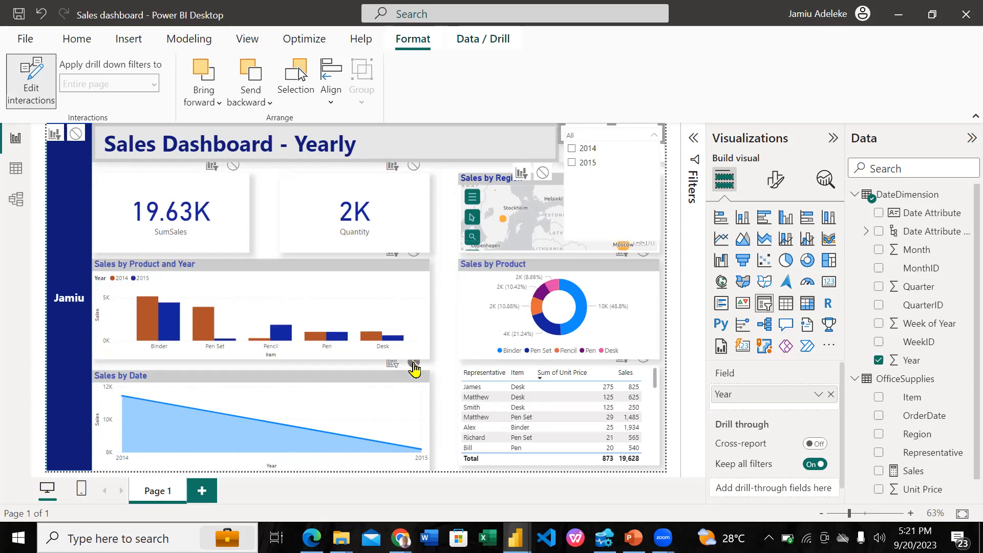
# Reselect the Year slicer and restore its Filter interaction with the Sales by Date chart
pyautogui.click(433, 366)
pyautogui.click(460, 310)
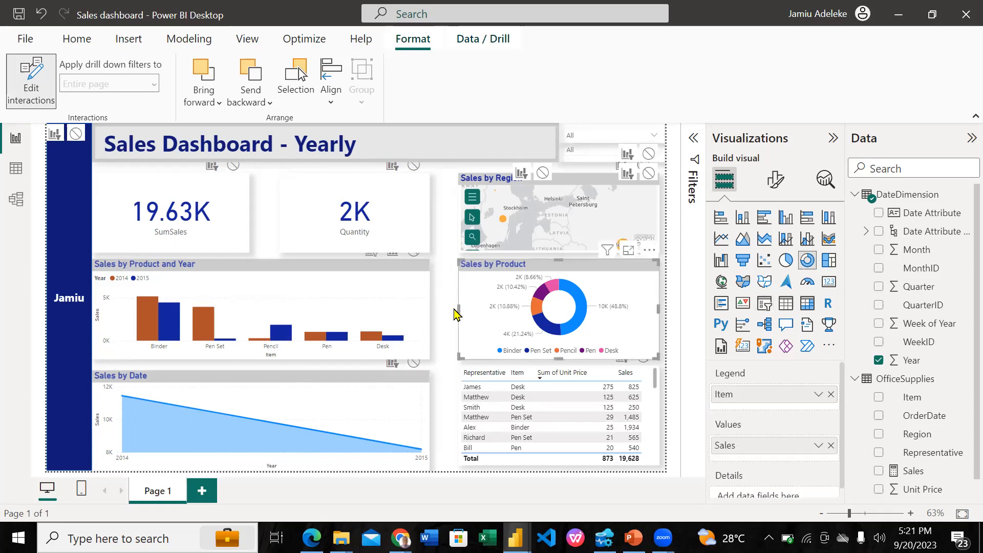
pyautogui.click(442, 293)
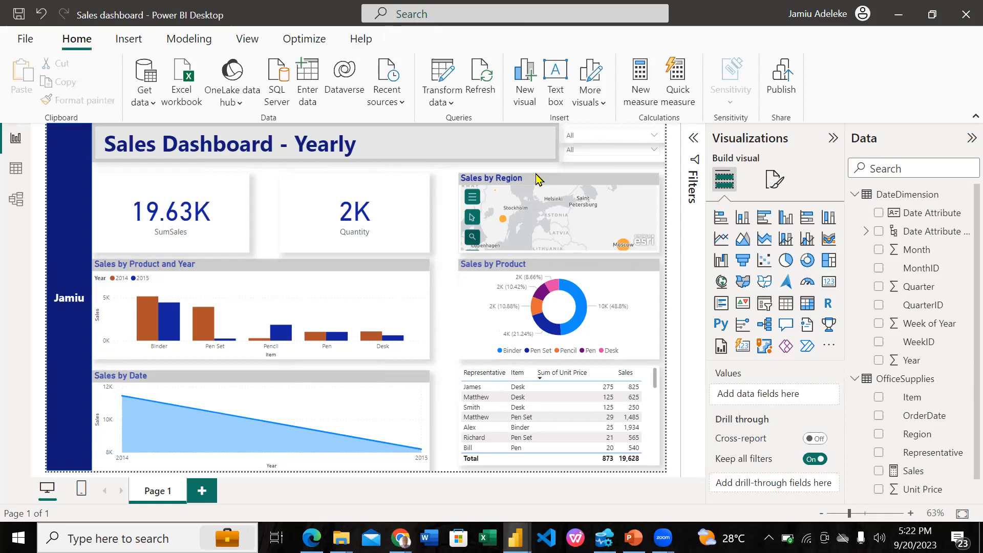
pyautogui.click(624, 132)
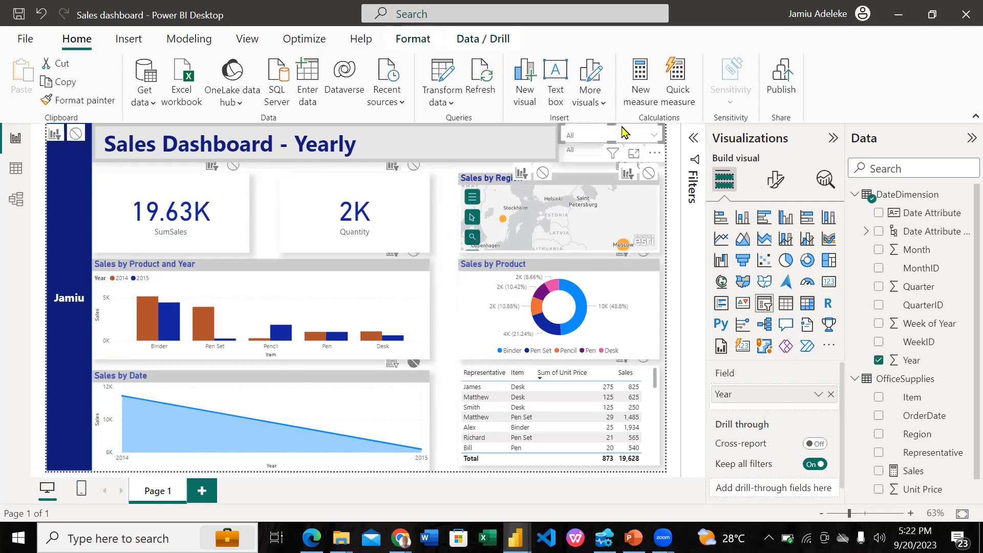
pyautogui.click(415, 363)
# Select 2014 in the Year slicer to examine its effect on the Sales by Date chart, and clear the selection
pyautogui.click(598, 128)
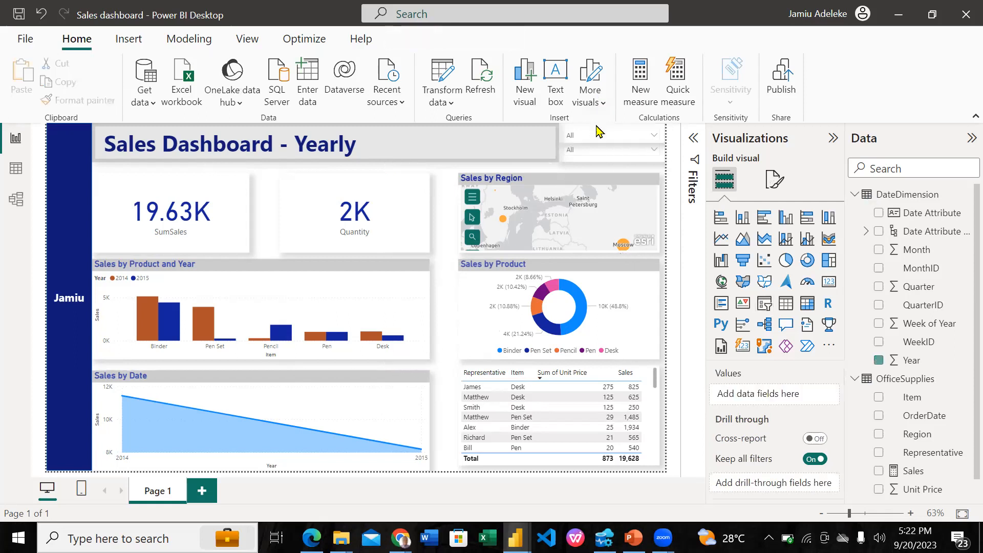
pyautogui.click(655, 137)
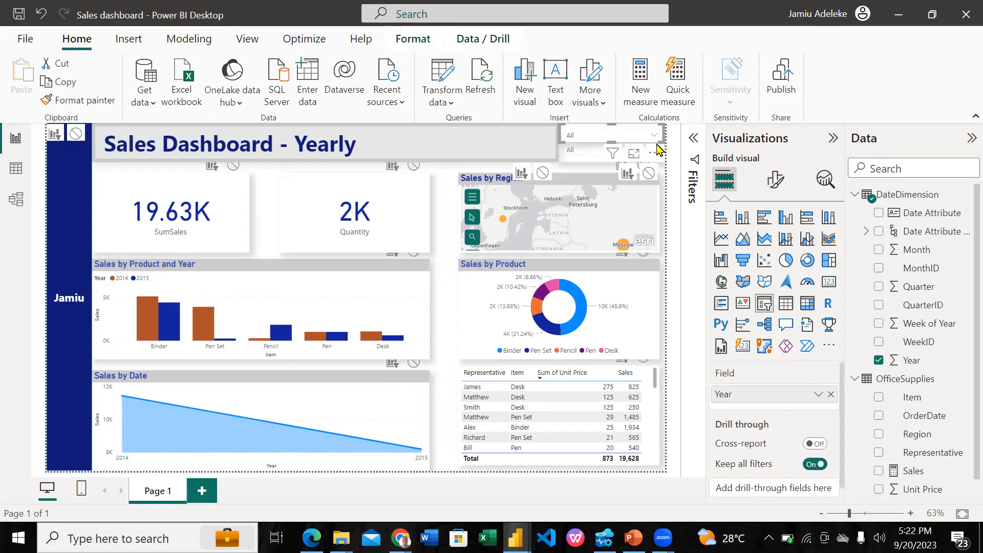
pyautogui.click(655, 137)
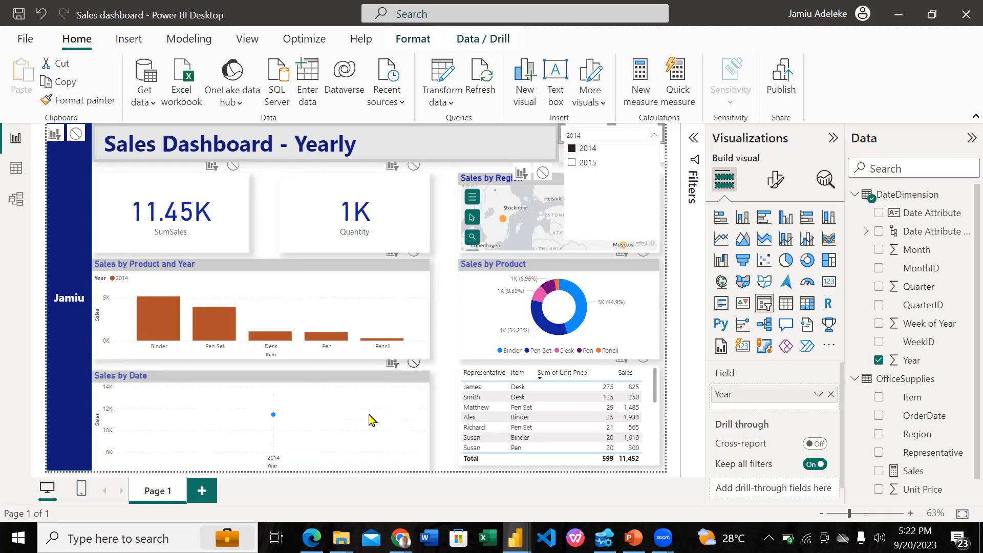
pyautogui.moveTo(241, 421)
pyautogui.click(572, 149)
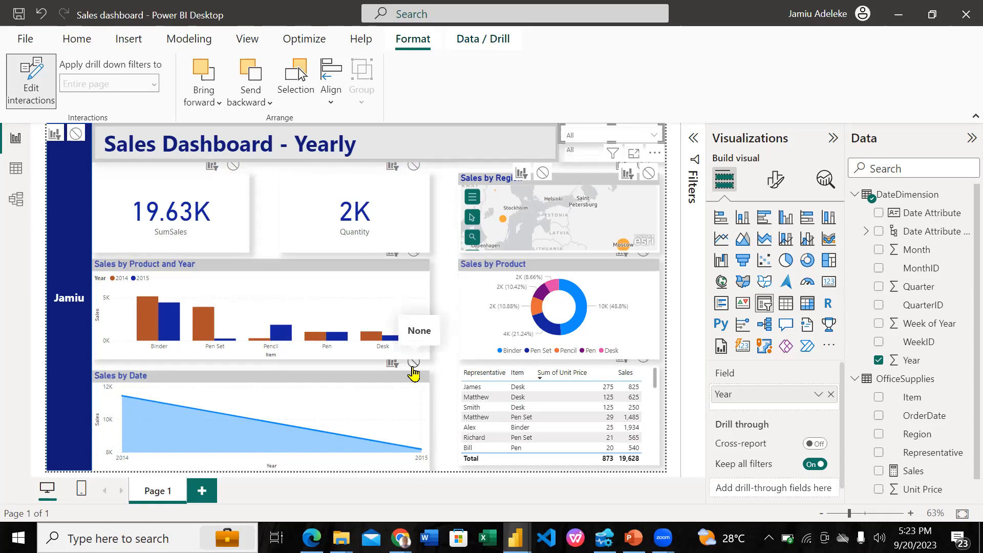
# Toggle the Year slicer's interaction with the Sales by Date chart between None and Filter
pyautogui.click(413, 364)
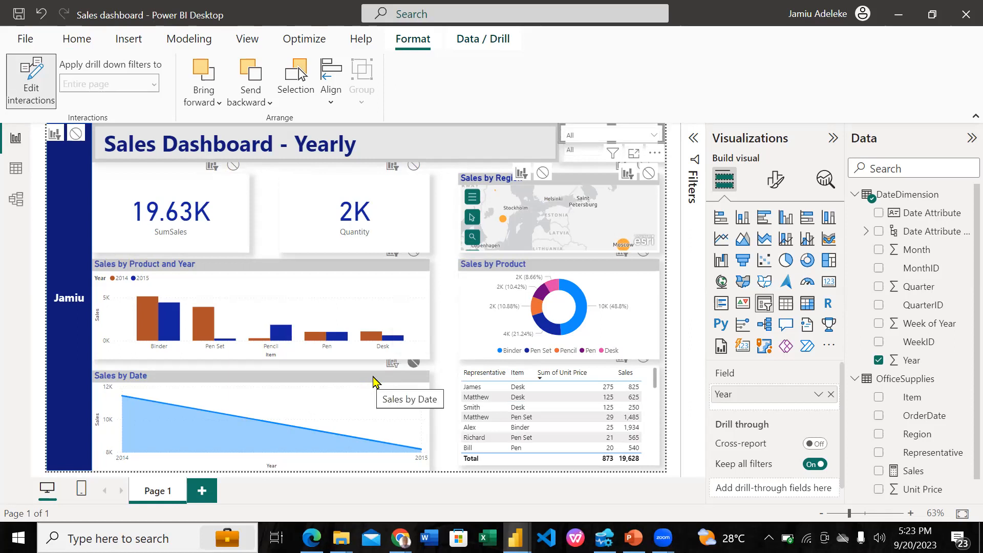
pyautogui.click(392, 363)
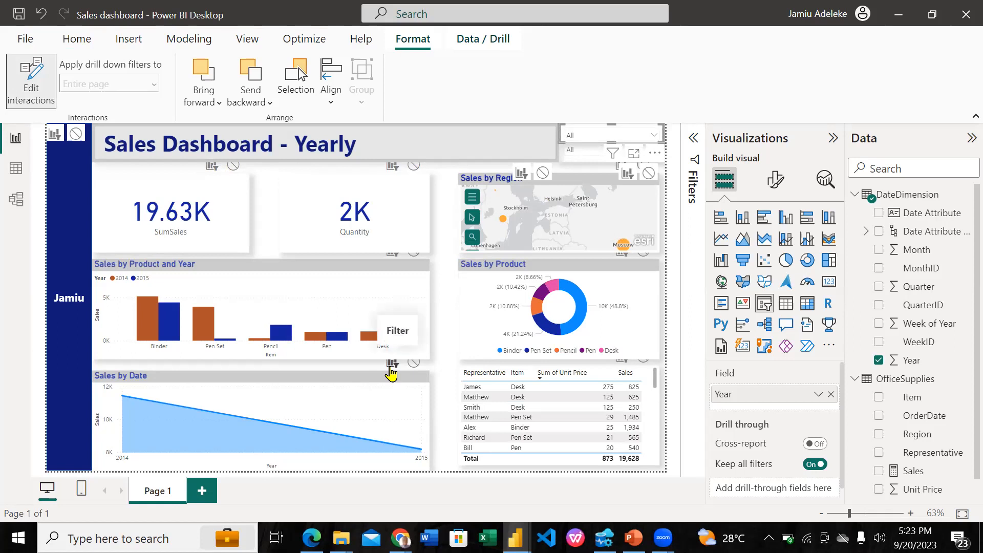
pyautogui.click(413, 363)
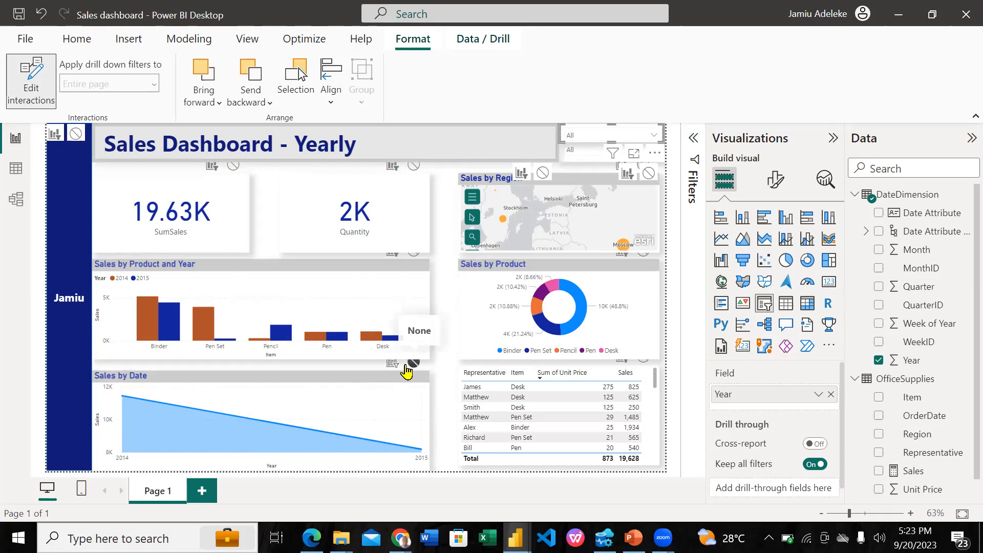
pyautogui.click(393, 369)
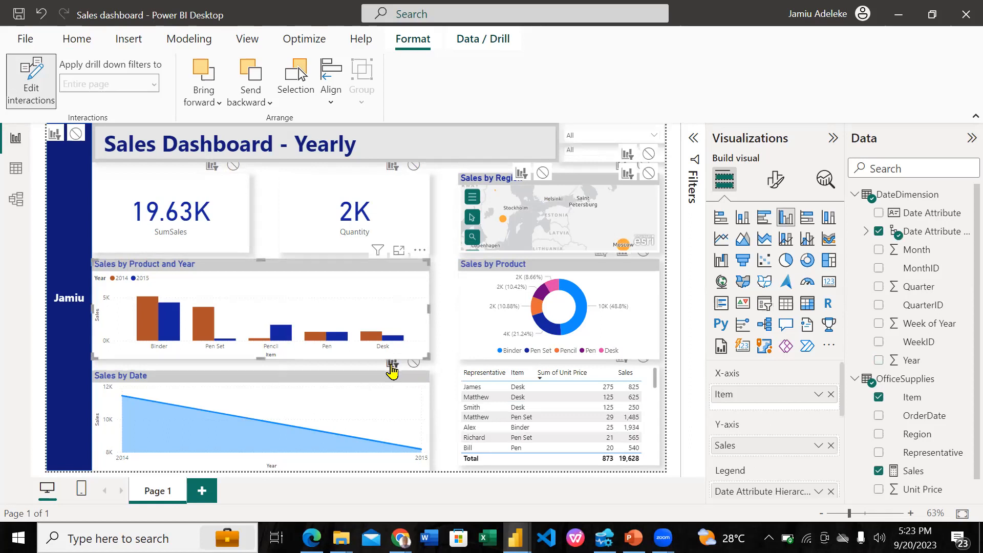
# Set the Year slicer's interaction with the Sales by Date chart to None, and select 2014 in the slicer
pyautogui.click(408, 371)
pyautogui.click(610, 125)
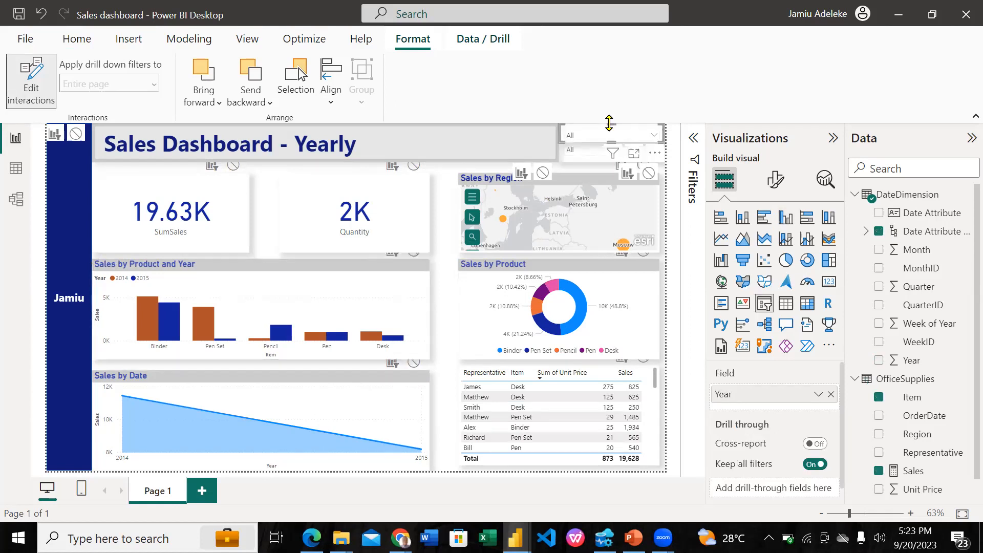
pyautogui.click(413, 363)
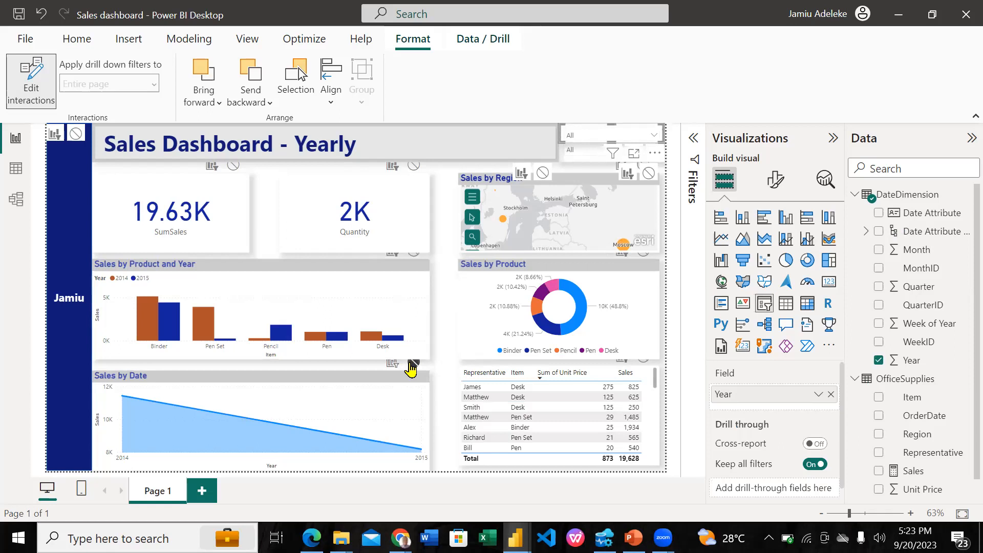
pyautogui.click(654, 136)
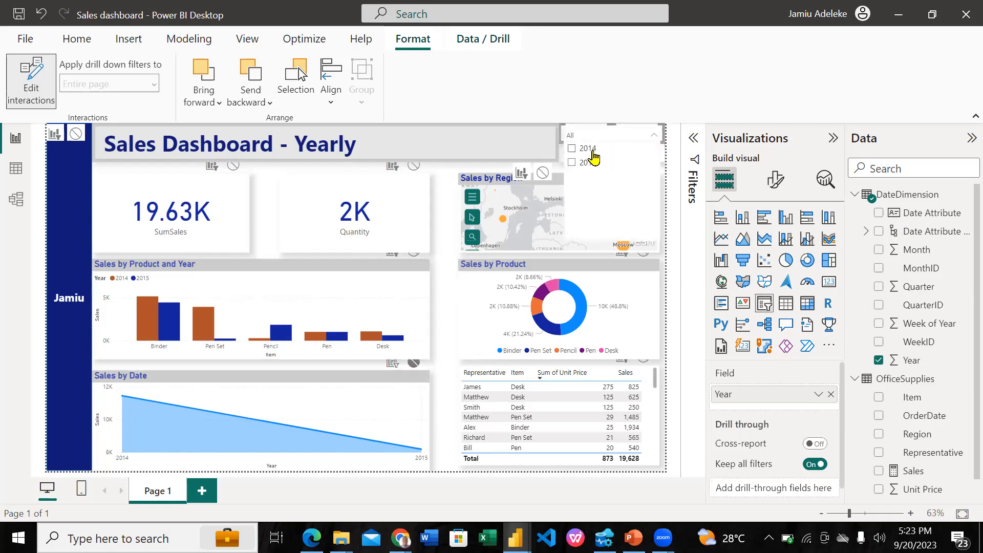
pyautogui.click(593, 152)
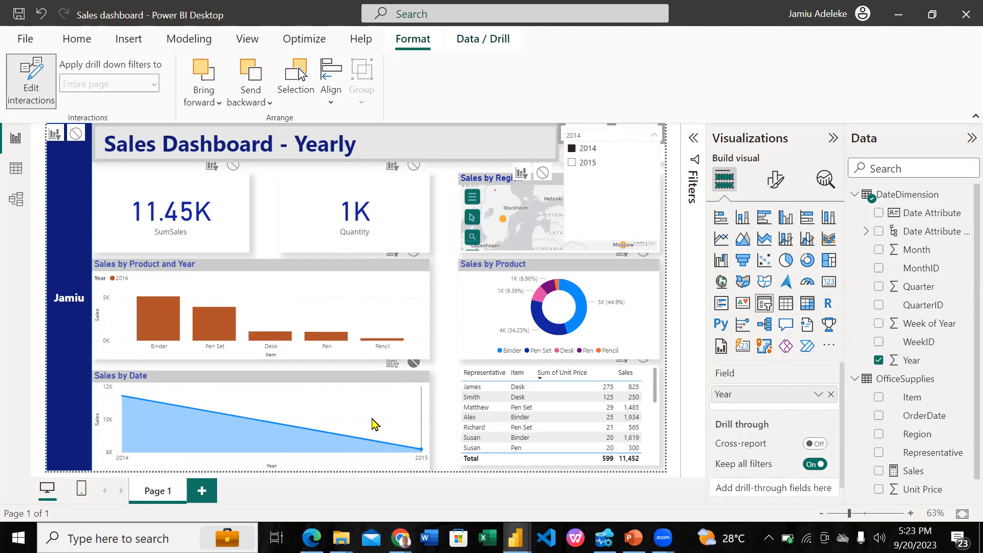
# Select Binder in the Item slicer to examine its effect on the visuals, and clear the selection
pyautogui.click(419, 275)
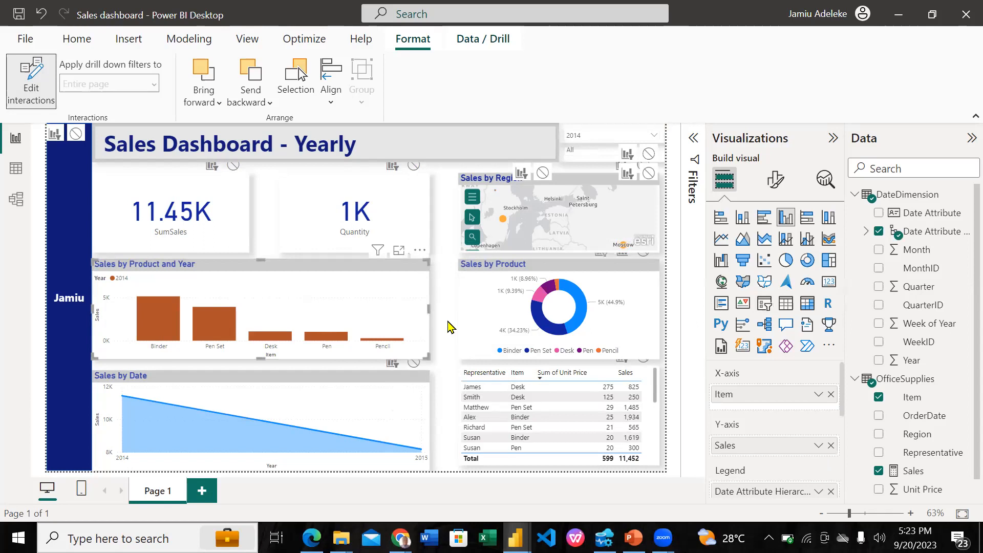
pyautogui.click(586, 166)
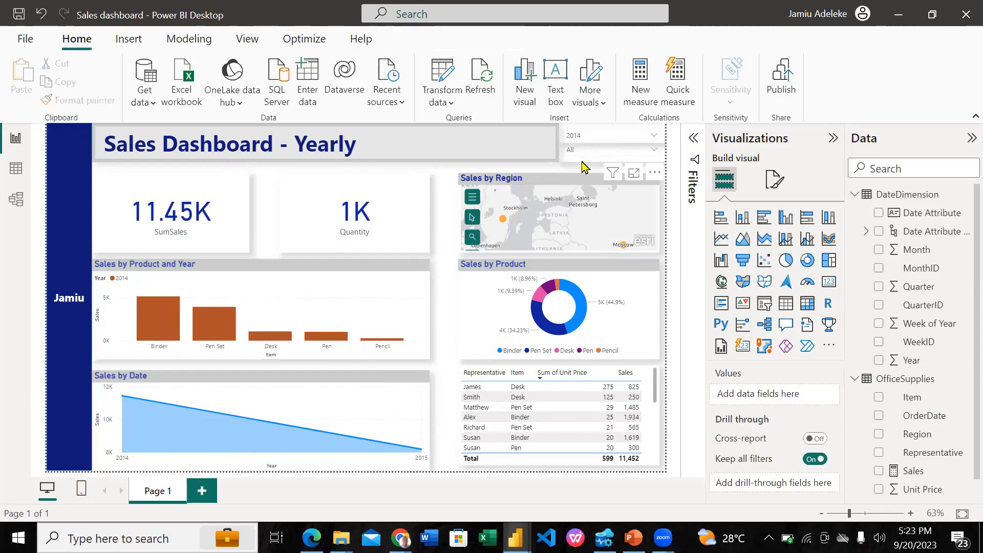
pyautogui.click(586, 166)
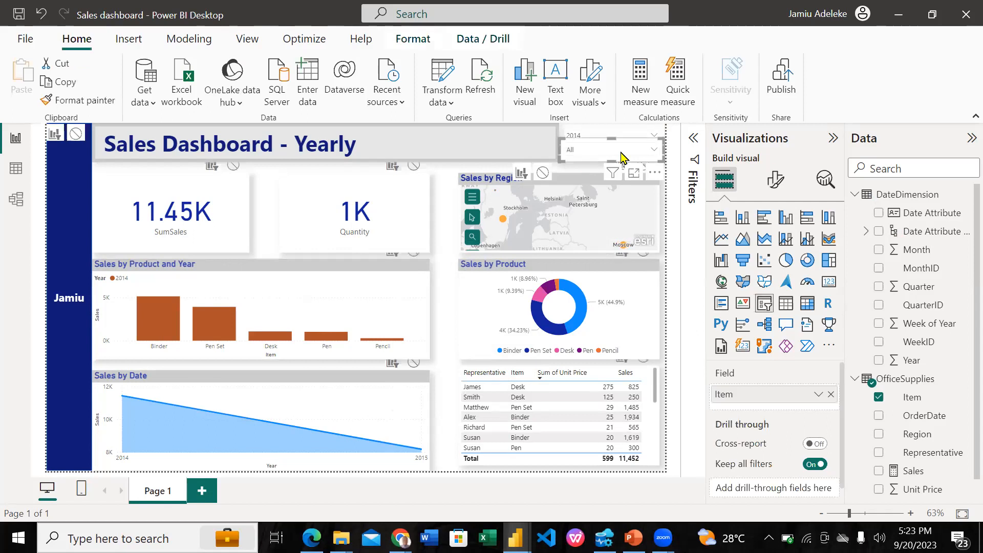
pyautogui.click(655, 152)
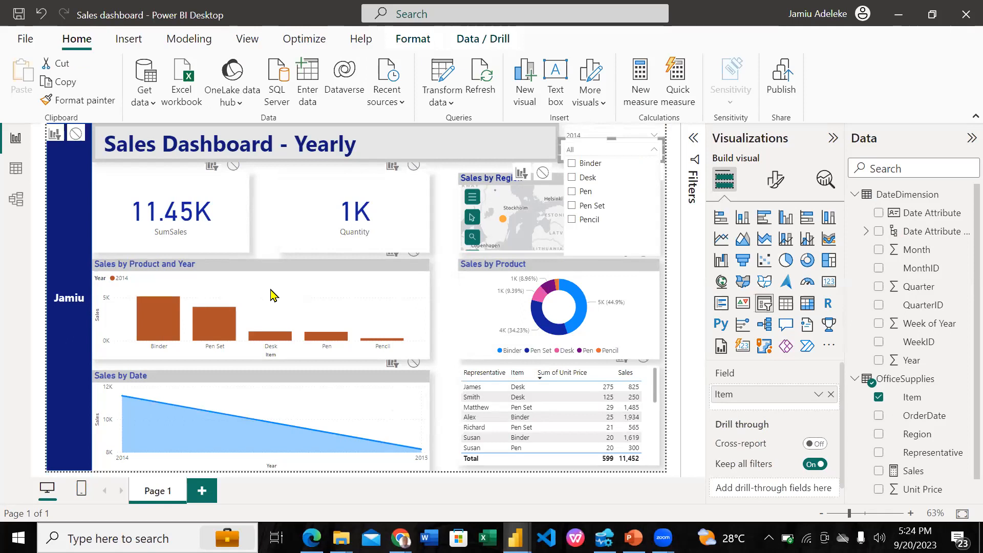
pyautogui.click(584, 168)
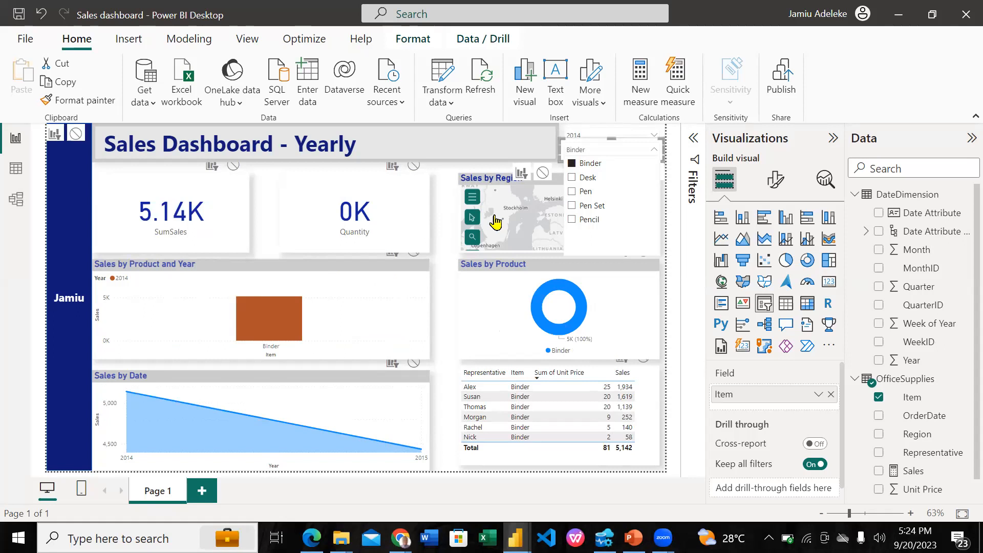
pyautogui.click(574, 165)
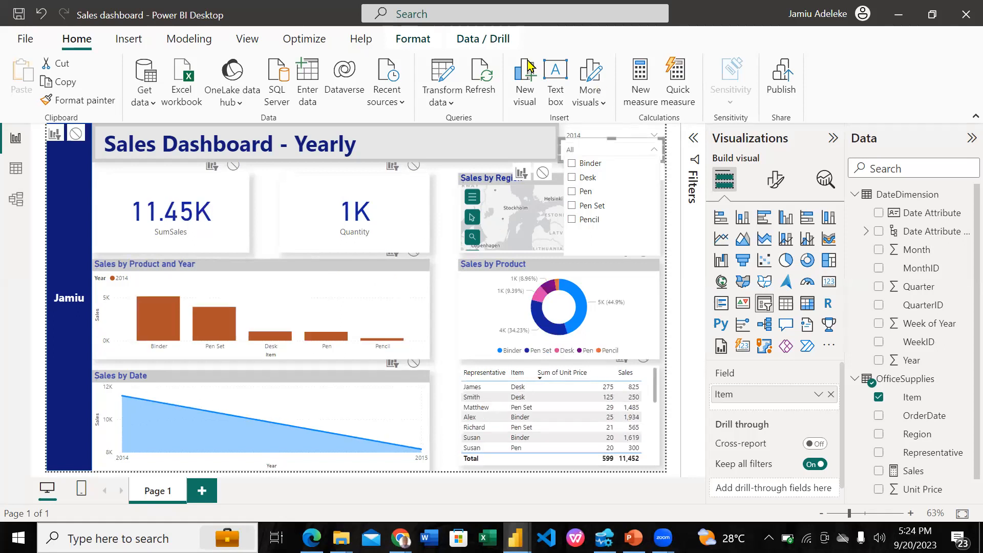
# Set the Item slicer's interaction with the Sales by Product and Year chart to None, and test it with Binder, Pen and Pen Set
pyautogui.click(413, 39)
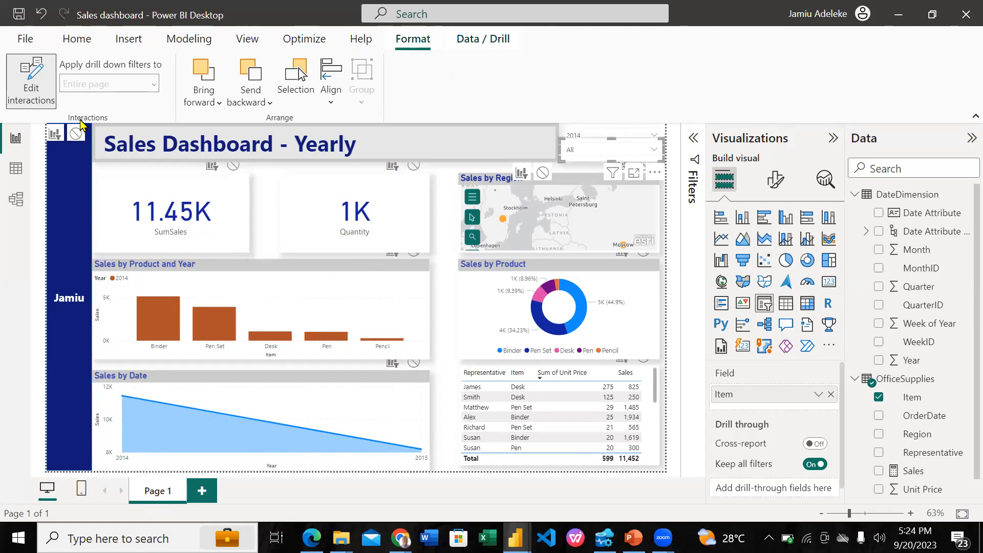
pyautogui.click(413, 253)
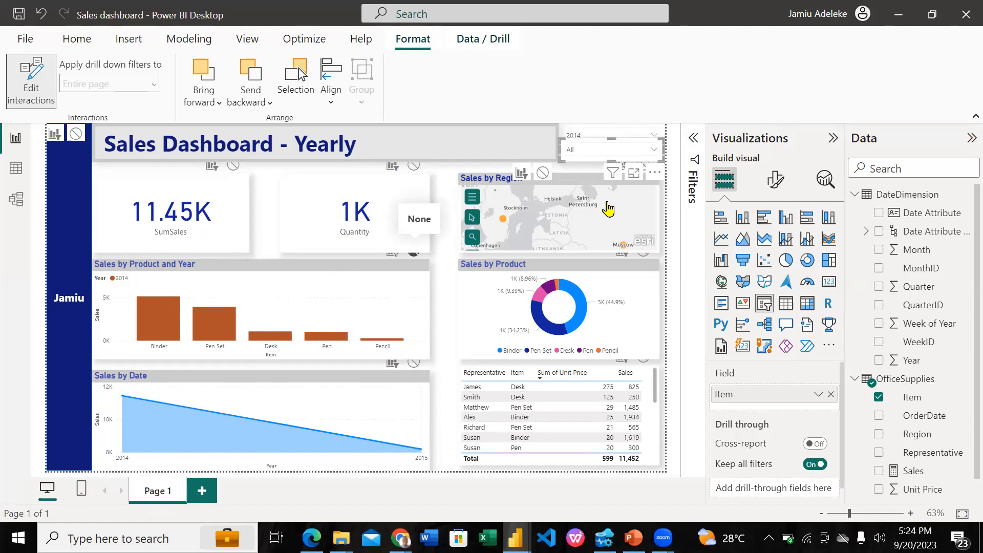
pyautogui.click(590, 154)
pyautogui.click(593, 177)
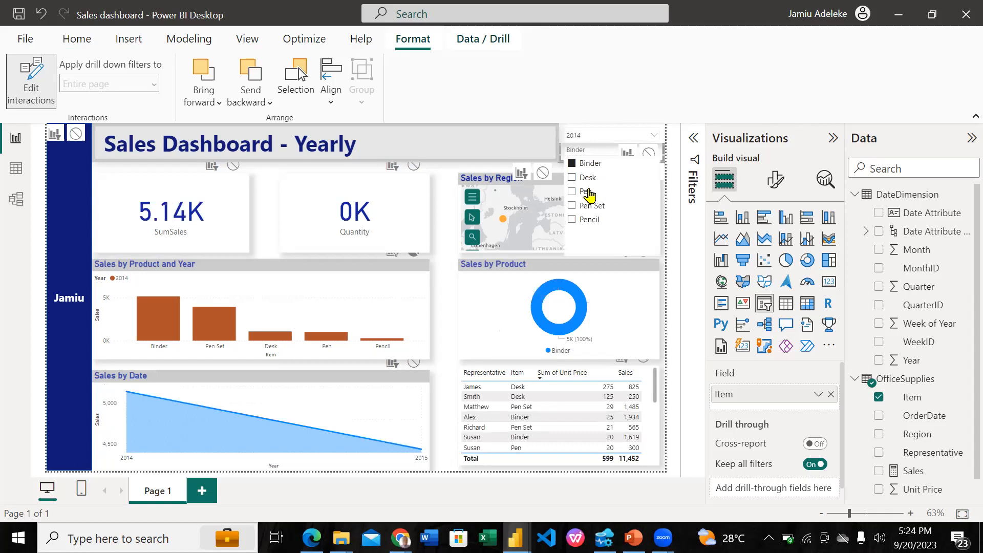
pyautogui.click(585, 195)
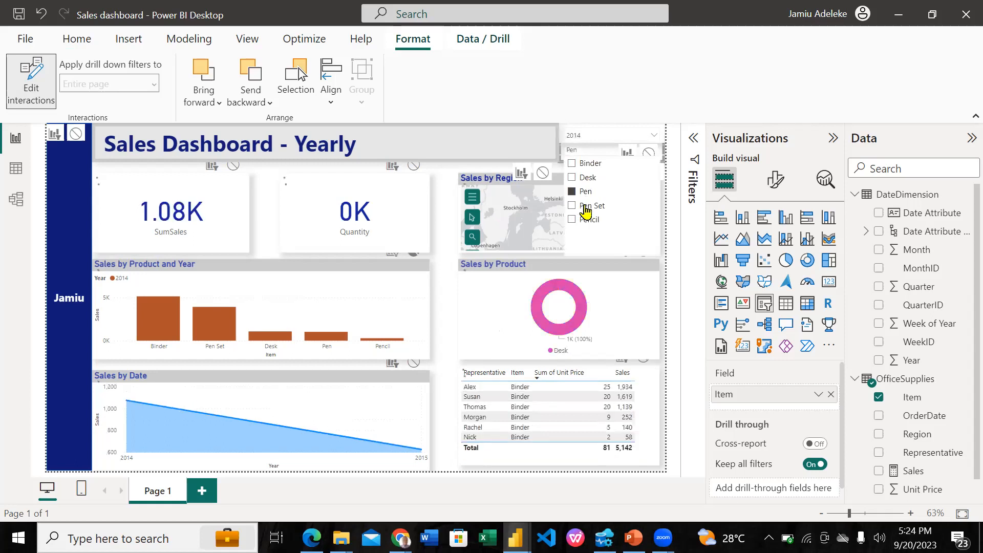
pyautogui.click(586, 206)
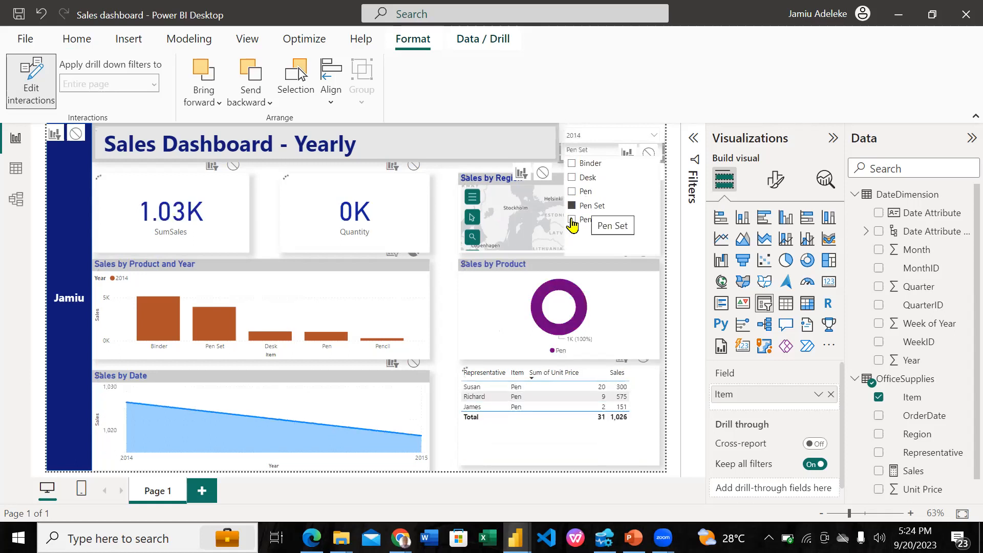
pyautogui.click(573, 221)
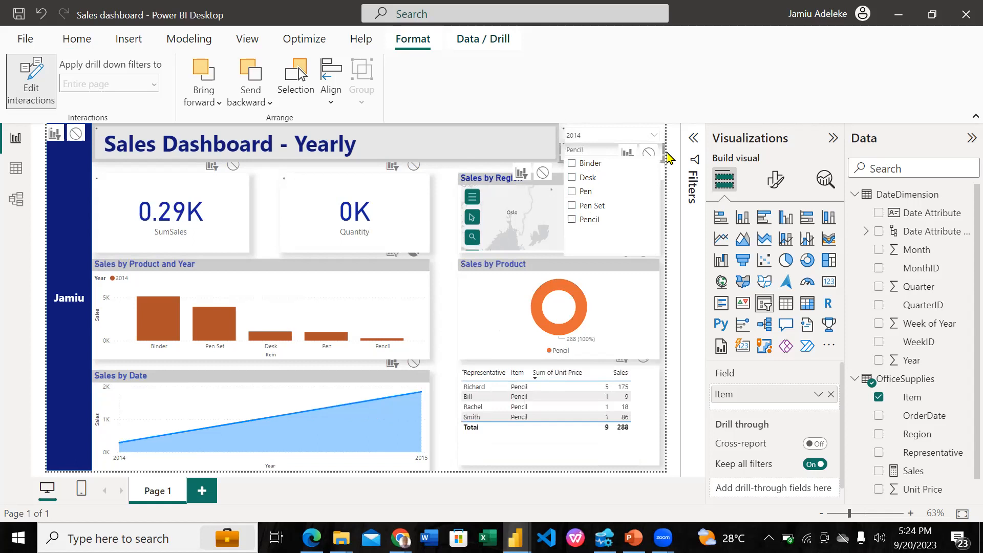
pyautogui.click(622, 156)
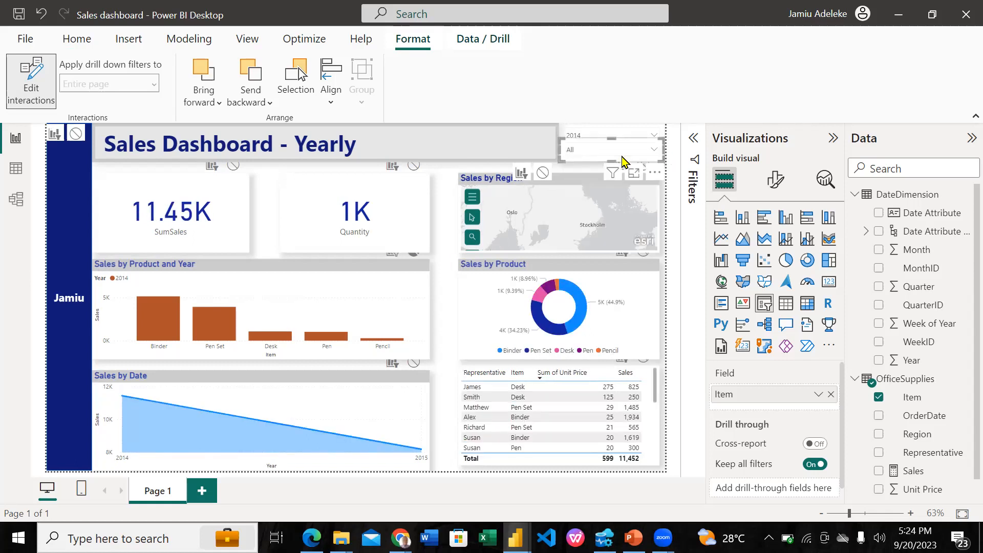
pyautogui.click(451, 268)
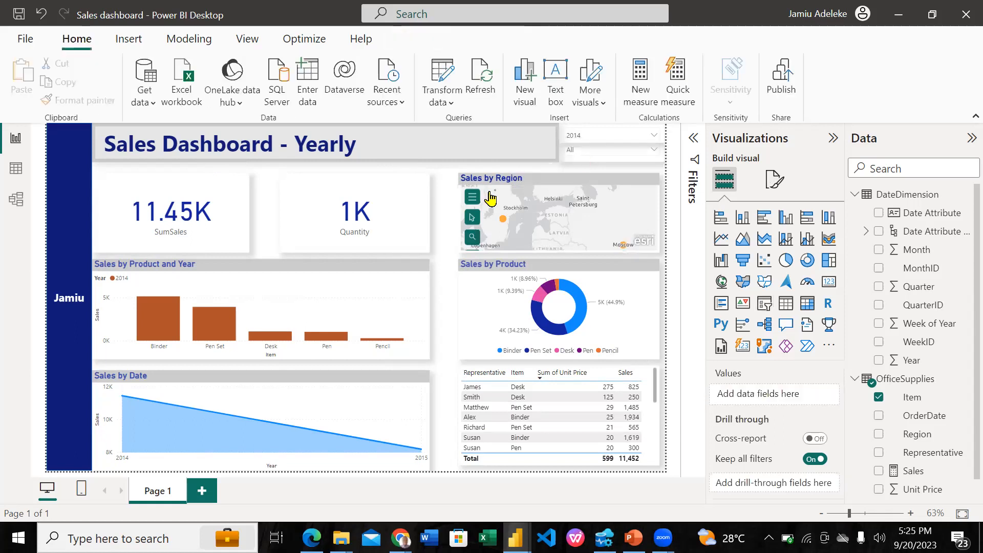
pyautogui.click(587, 151)
pyautogui.click(587, 151)
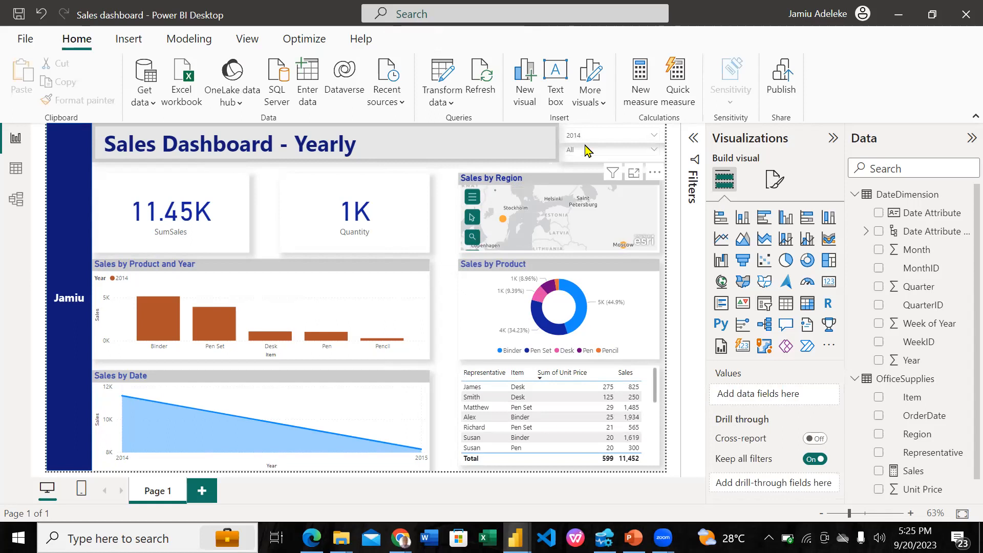
pyautogui.click(587, 151)
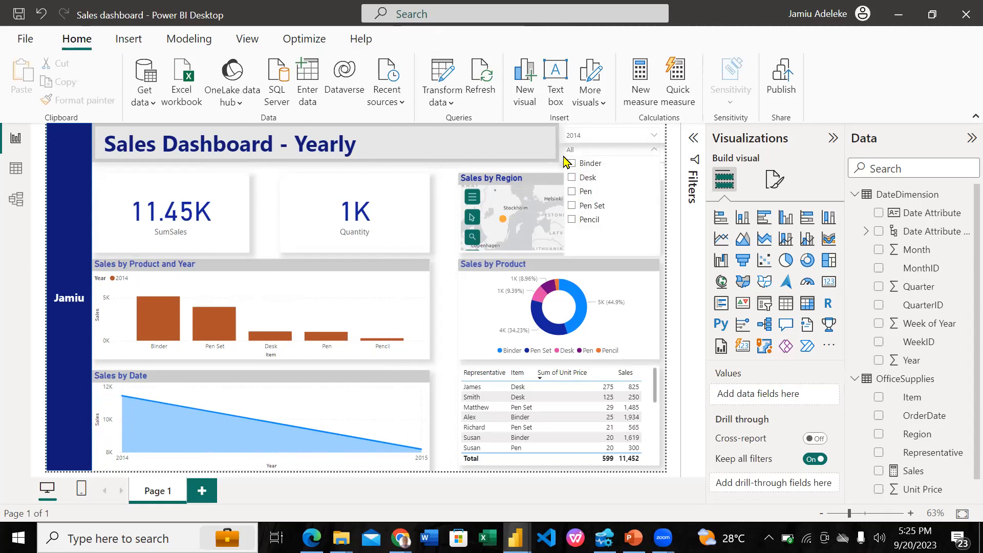
pyautogui.click(565, 162)
pyautogui.click(589, 151)
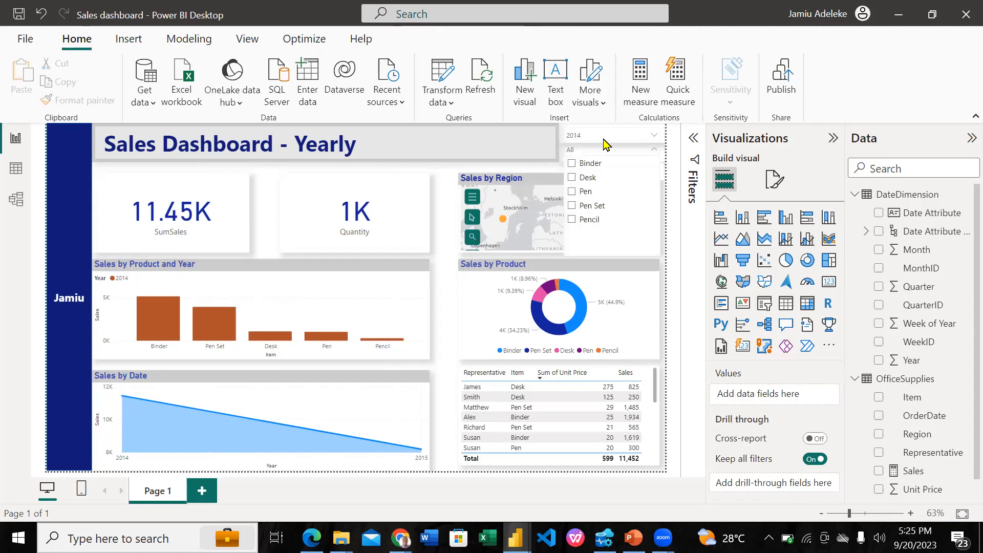
pyautogui.click(653, 151)
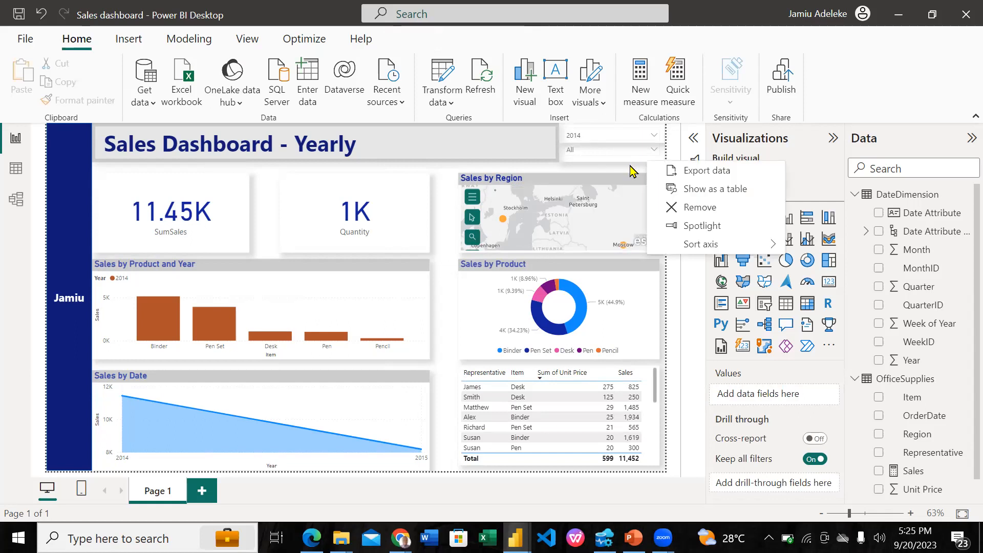
pyautogui.press('Escape')
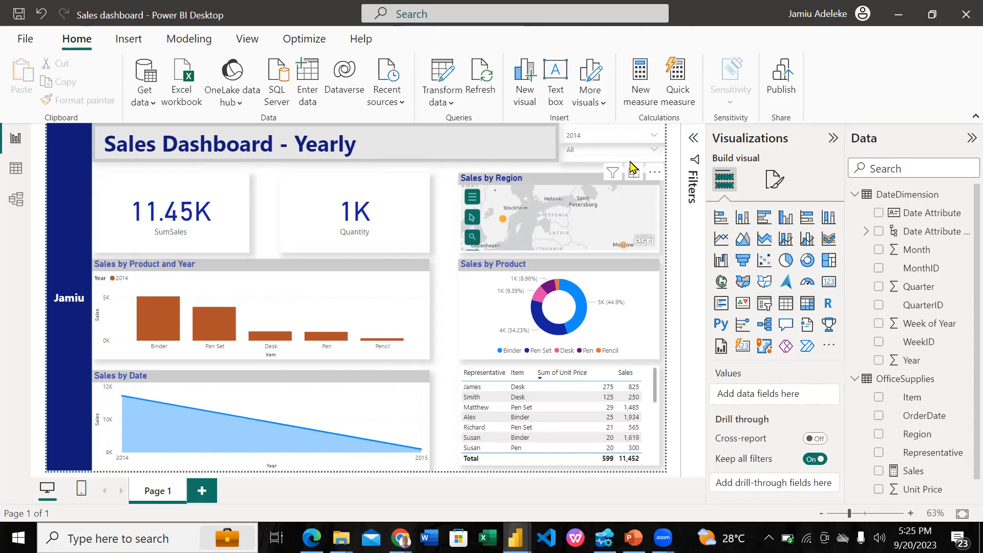
# Turn off interaction editing with the Item slicer selected, and check the Year slicer for remaining interaction controls
pyautogui.click(633, 160)
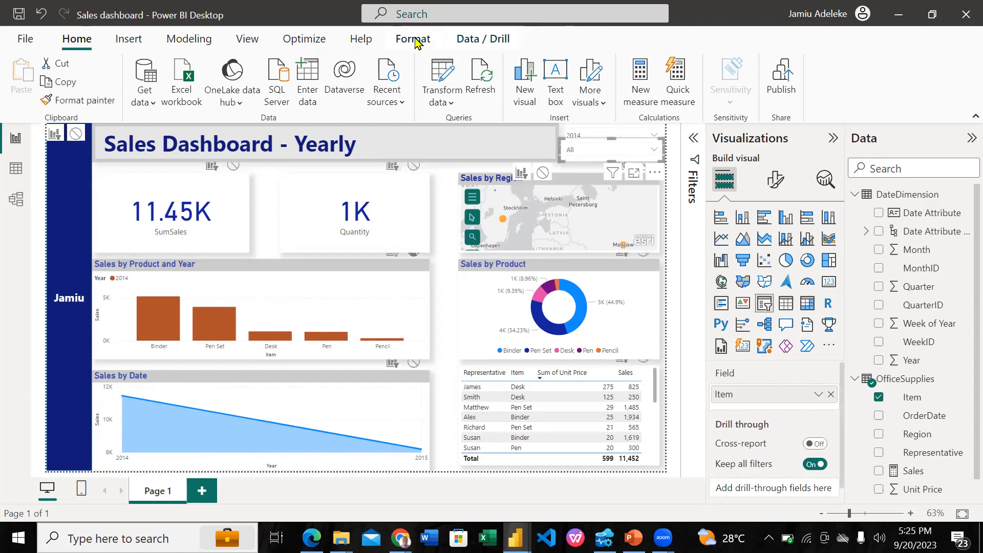
pyautogui.click(22, 103)
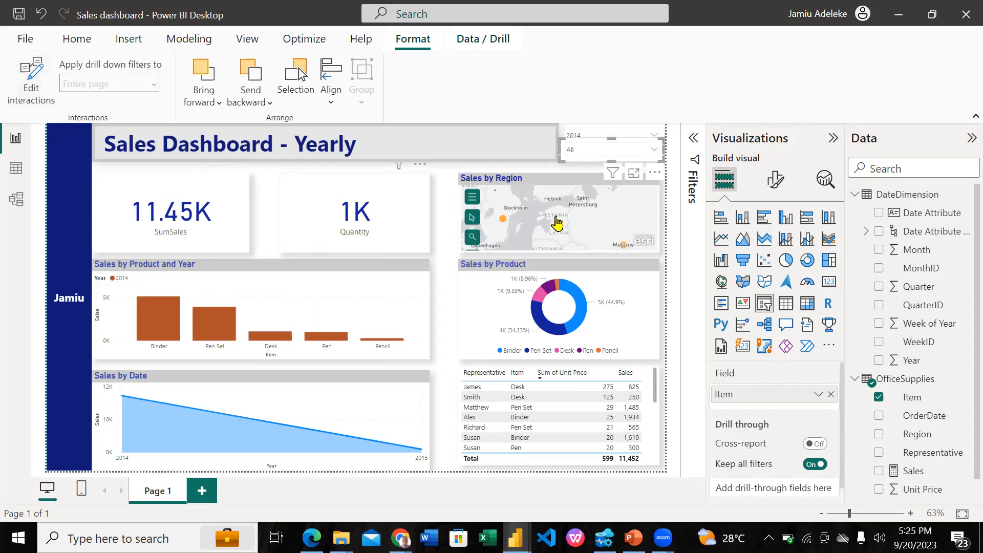
pyautogui.click(640, 137)
pyautogui.click(641, 137)
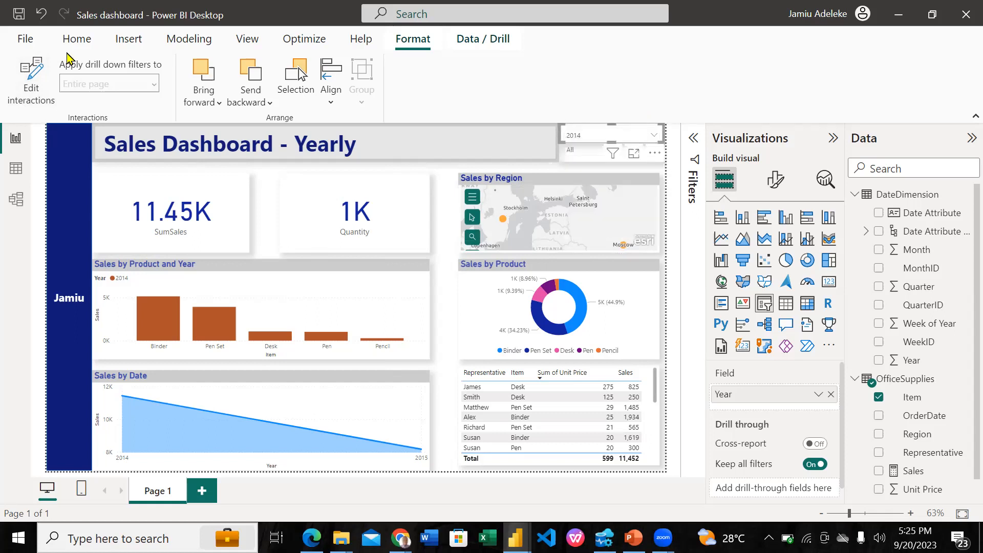
pyautogui.click(448, 224)
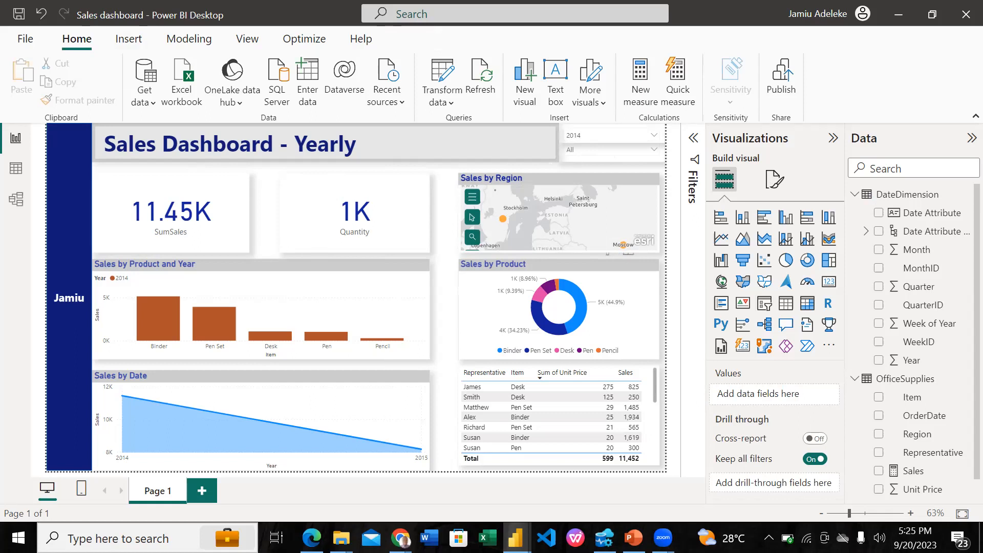
# Switch to the PowerPoint course slide show and advance to slide 19 to review the tasks from Excel PowerQuery to publishing
pyautogui.click(634, 538)
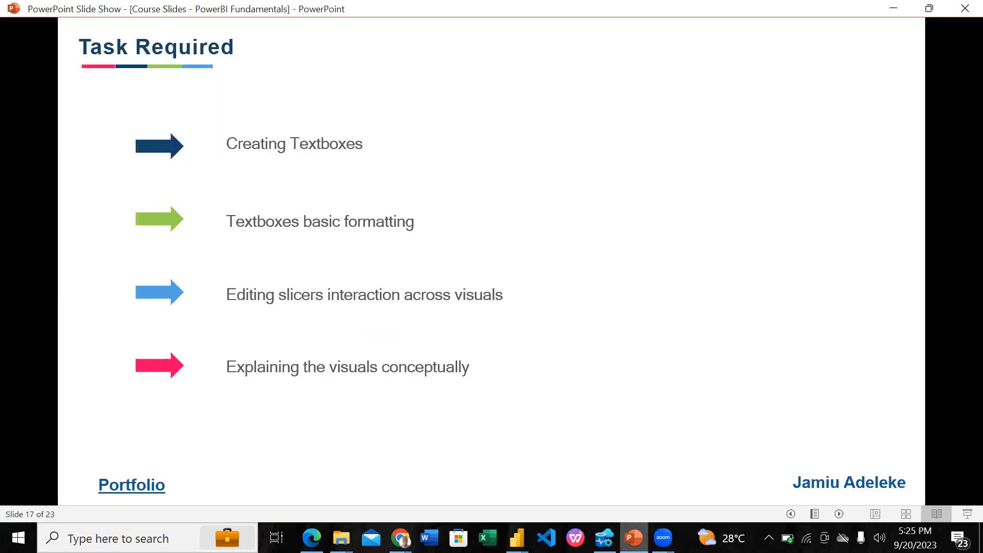
pyautogui.moveTo(634, 538)
pyautogui.click(517, 538)
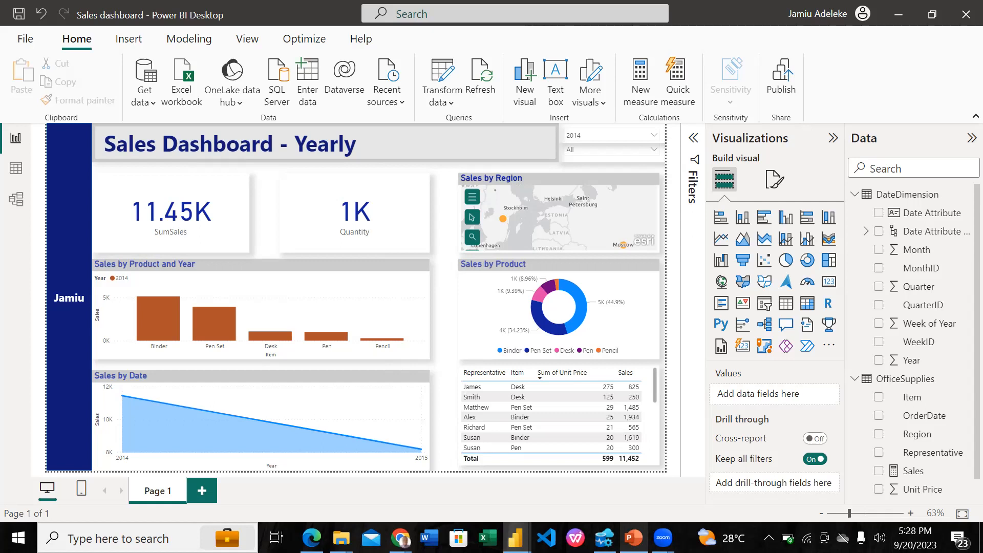
pyautogui.hotkey('alt', 'Tab')
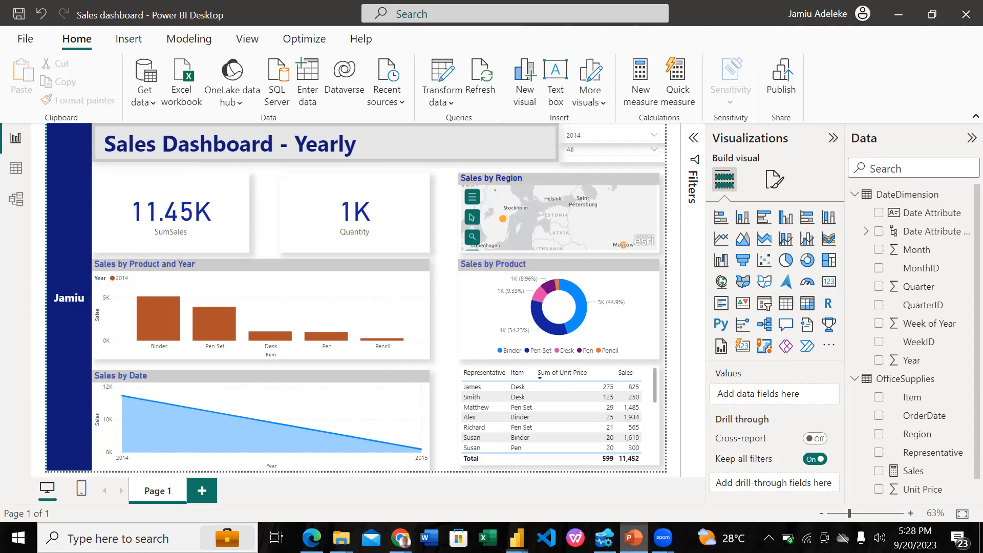
pyautogui.press('Right')
pyautogui.press('Right')
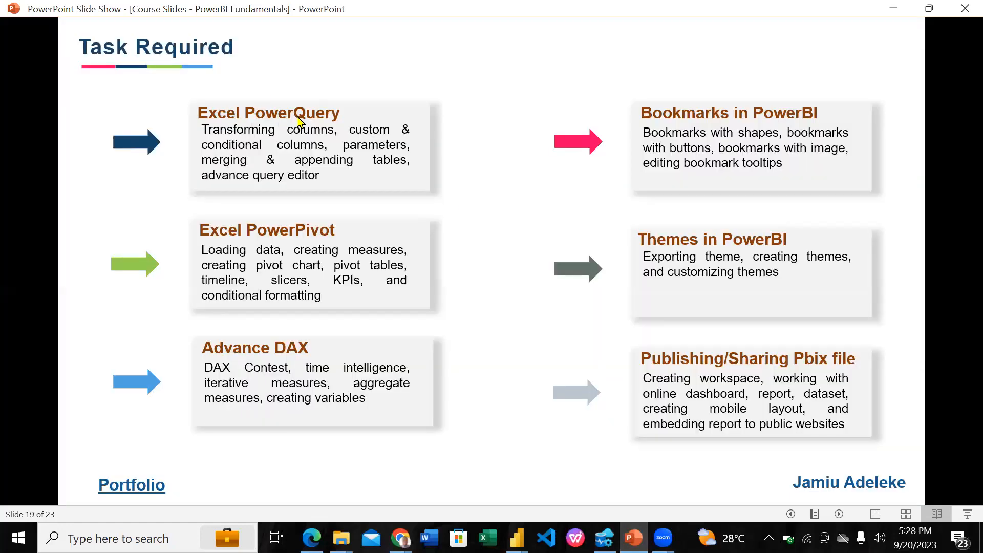
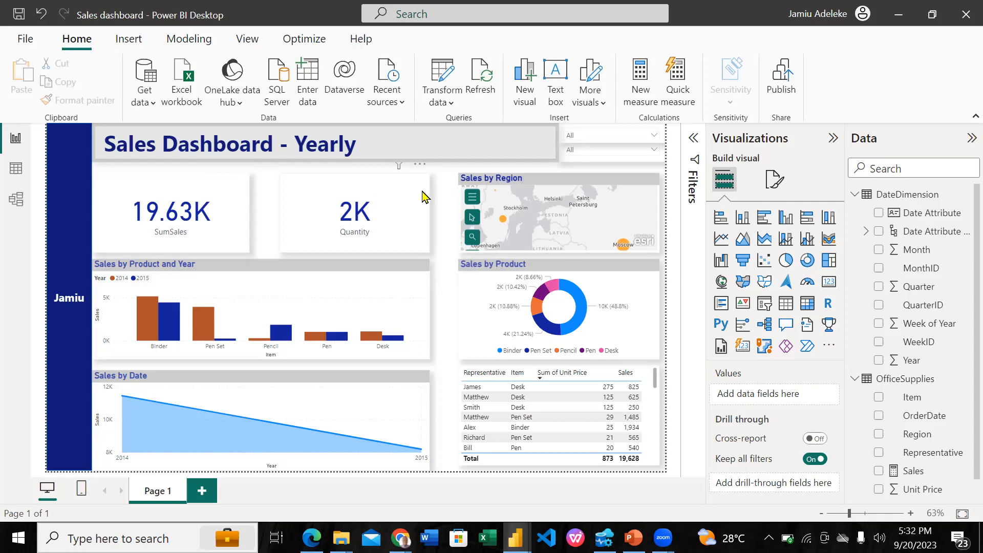
# Open the Power Query Editor, inspect the OfficeSupplies query's Unit Price column, and close the editor
pyautogui.click(444, 82)
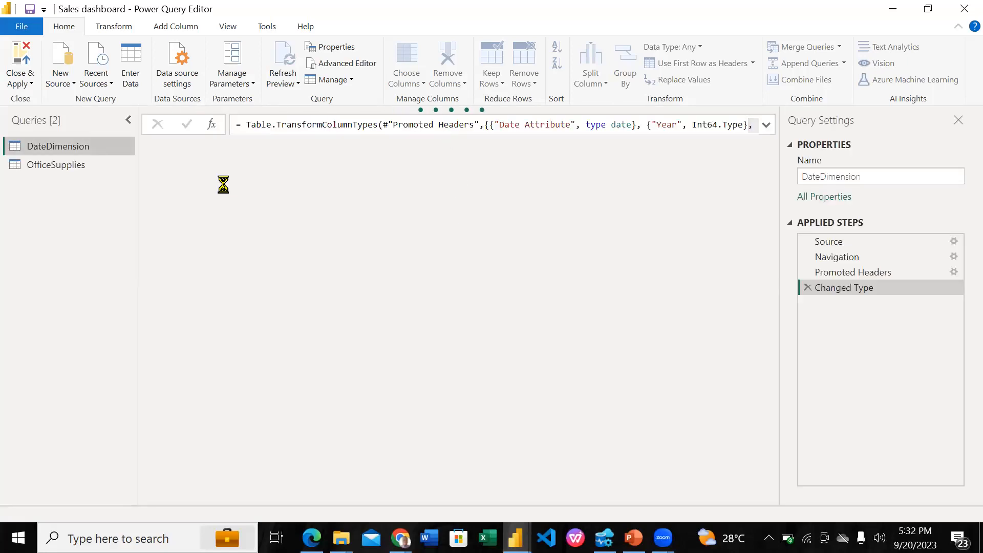
pyautogui.click(108, 167)
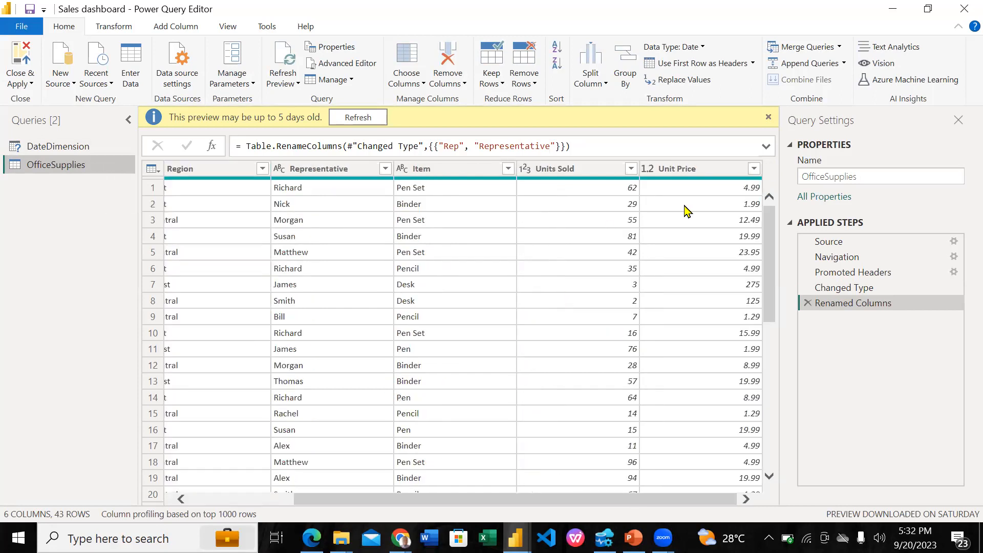
pyautogui.click(693, 168)
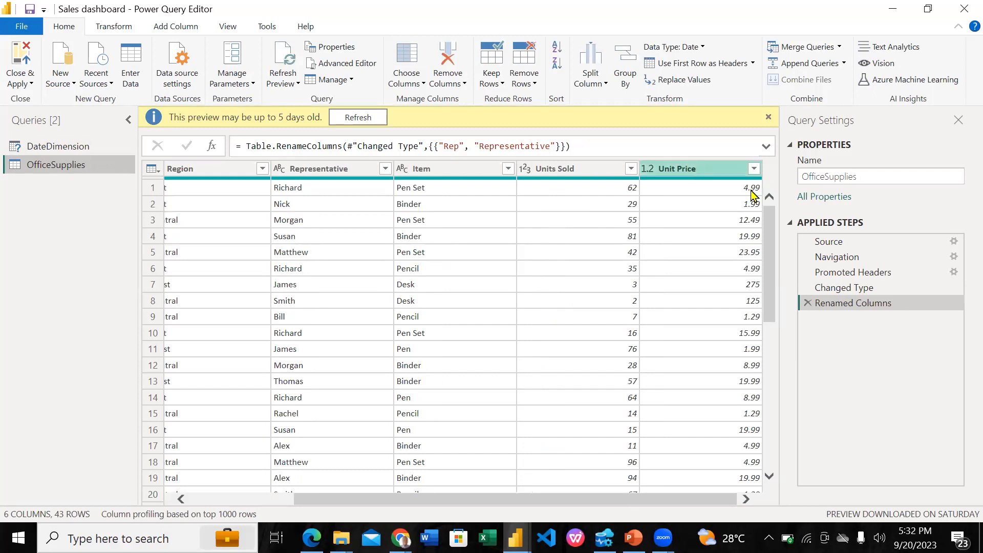
pyautogui.click(963, 11)
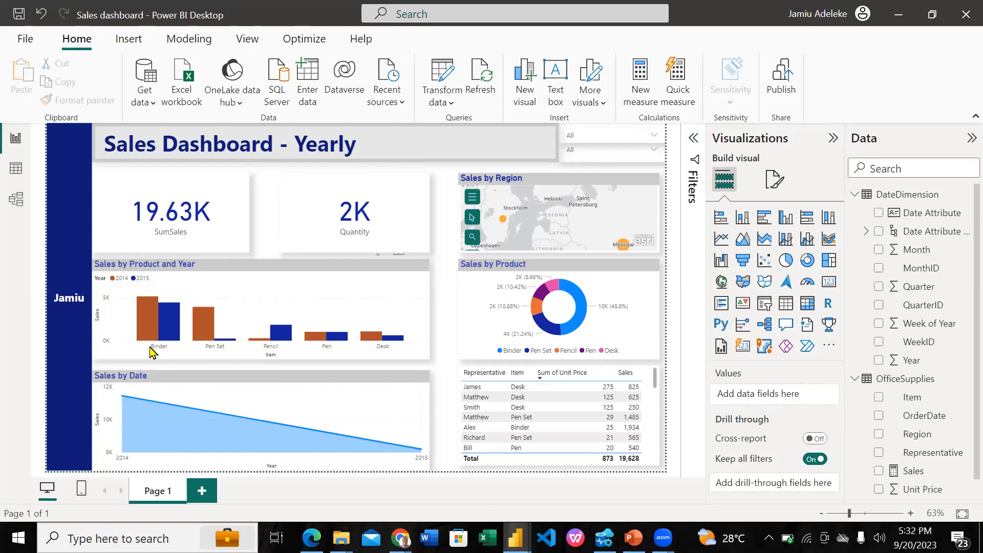
# Examine the yearly sales of Binder, Pen Set, Pencil and Pen in the Sales by Product and Year chart
pyautogui.moveTo(145, 315)
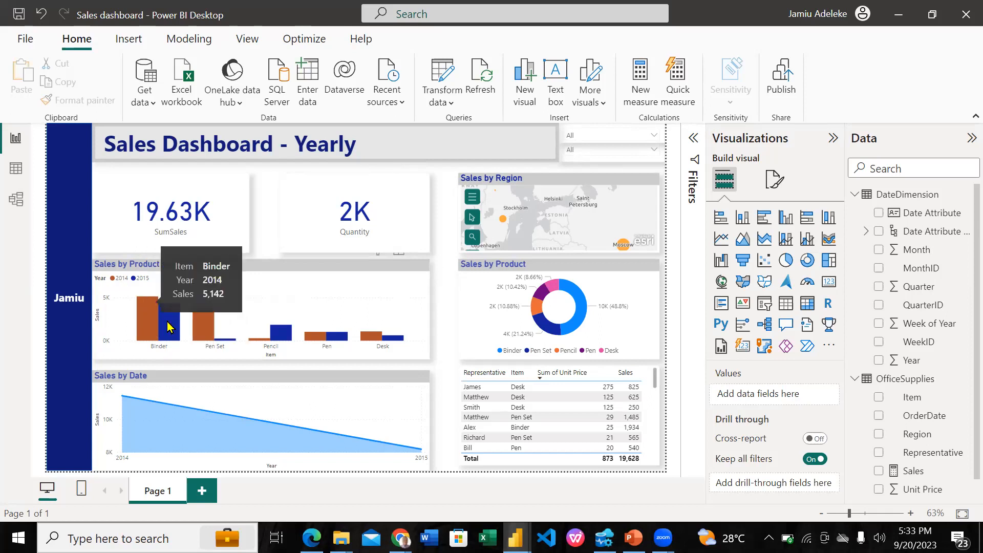
pyautogui.moveTo(213, 338)
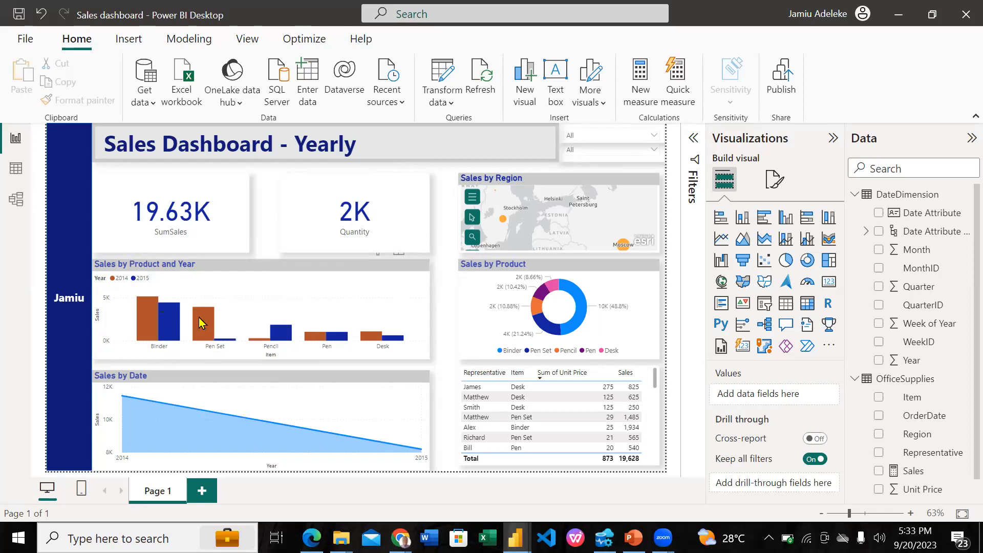
pyautogui.moveTo(198, 317)
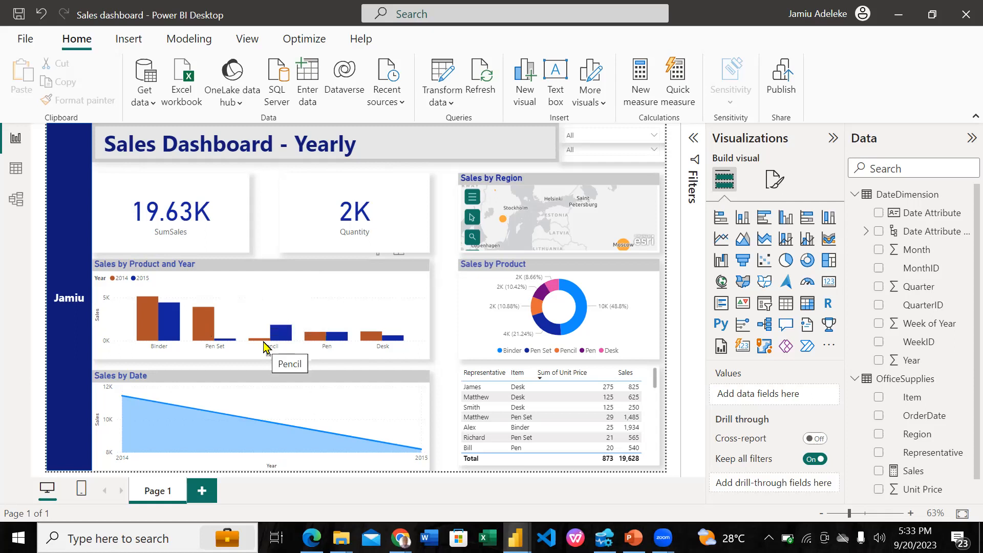
pyautogui.moveTo(266, 347)
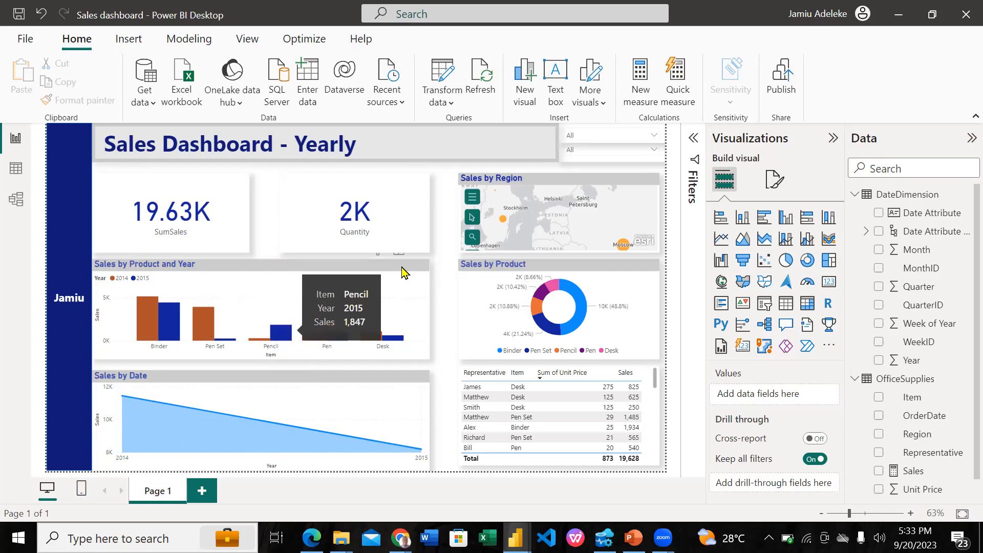
pyautogui.moveTo(323, 342)
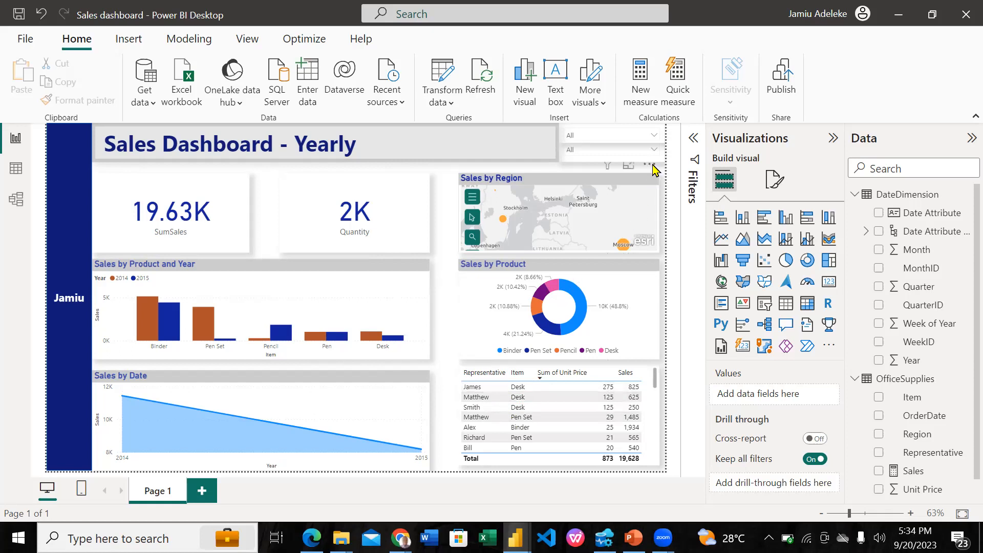
# Filter the dashboard to Desk with the Item slicer and examine the representatives' sales in the table
pyautogui.click(654, 152)
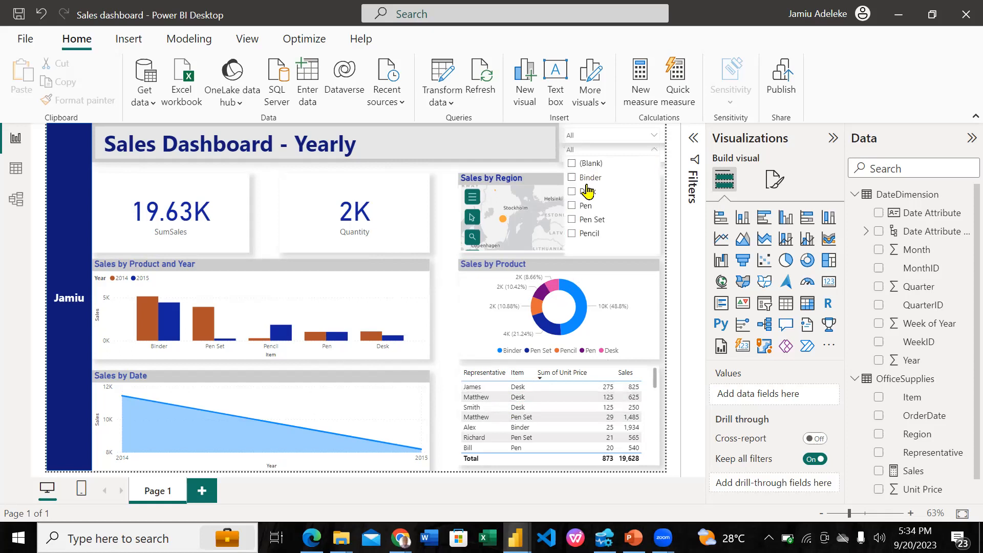
pyautogui.click(587, 192)
pyautogui.click(448, 270)
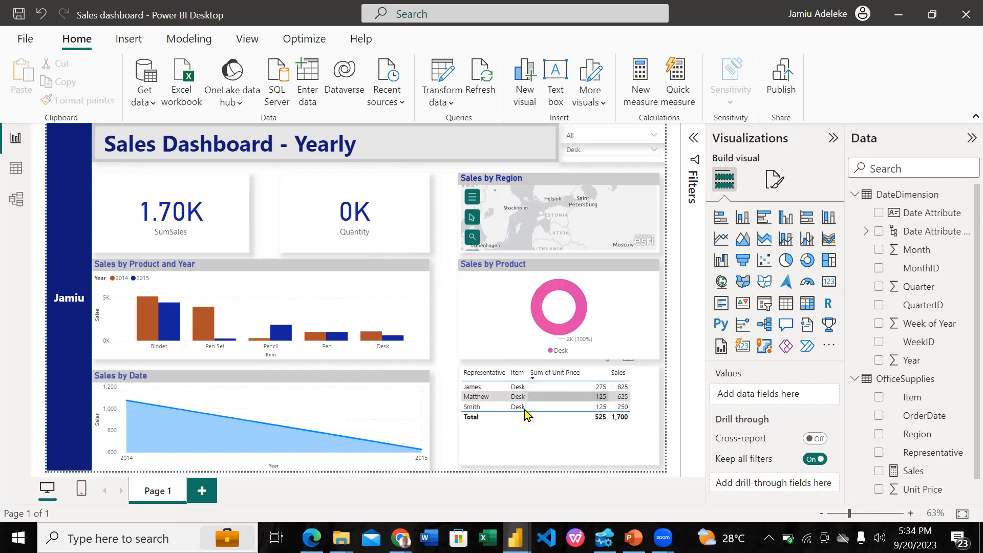
pyautogui.click(517, 373)
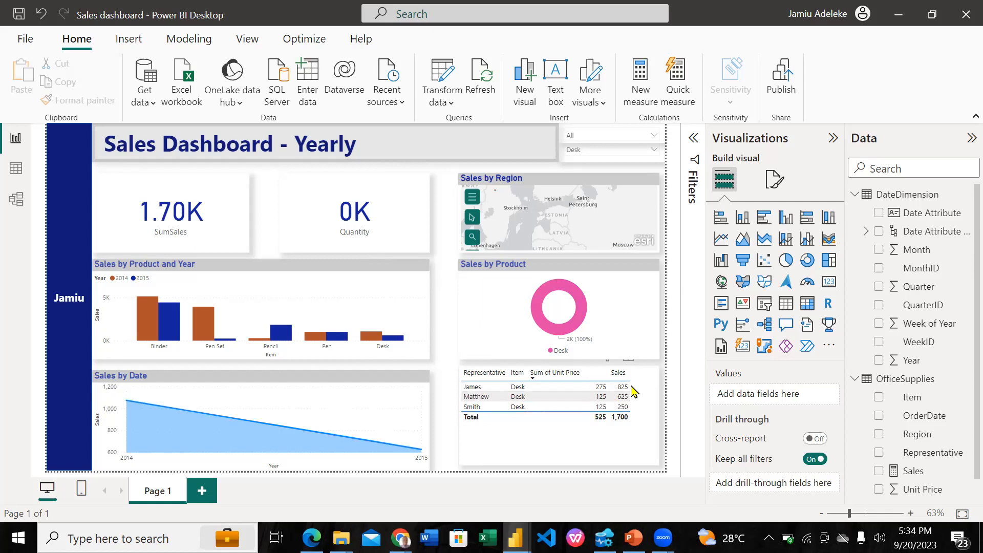
# Change the Item slicer selection to Binder to examine its sales, and clear the selection to show all items
pyautogui.click(648, 151)
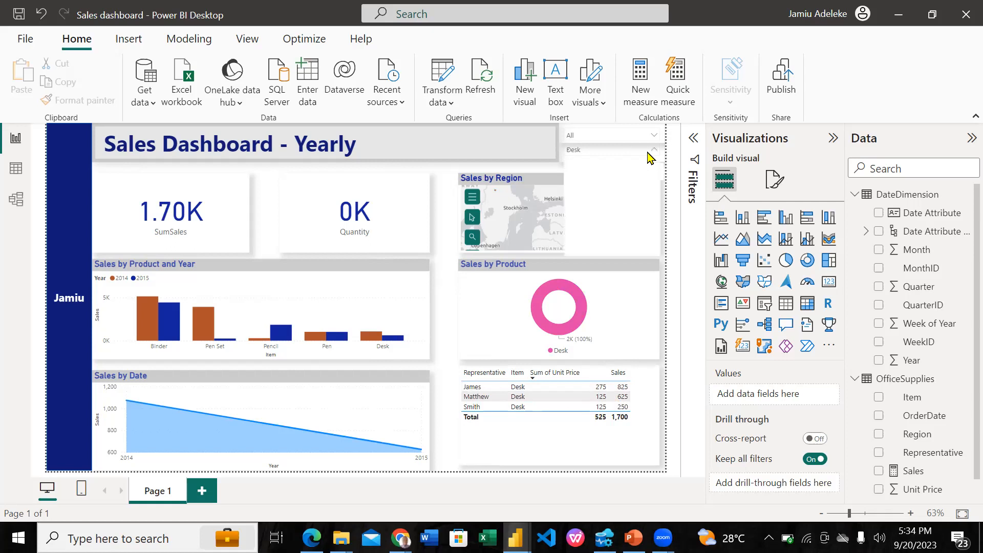
pyautogui.click(587, 179)
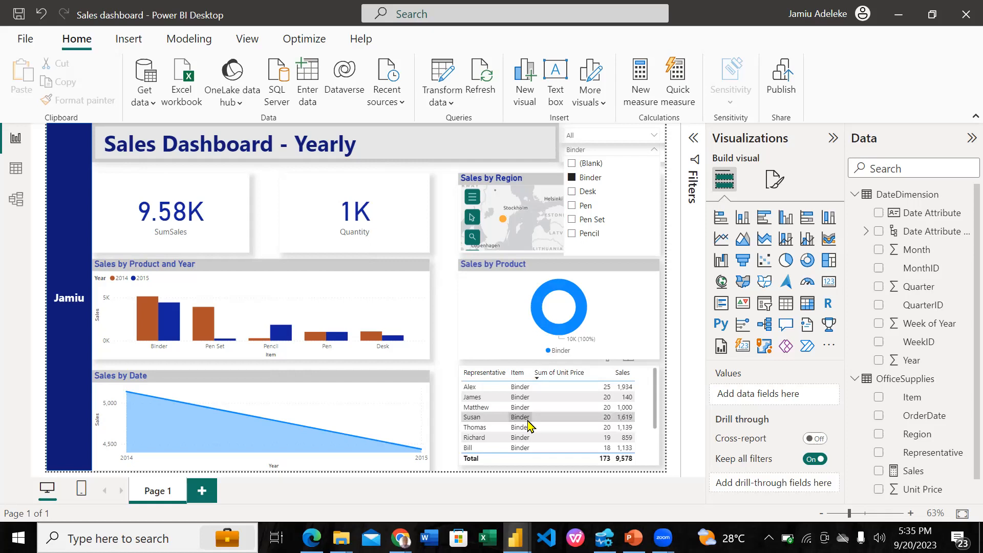
pyautogui.click(444, 315)
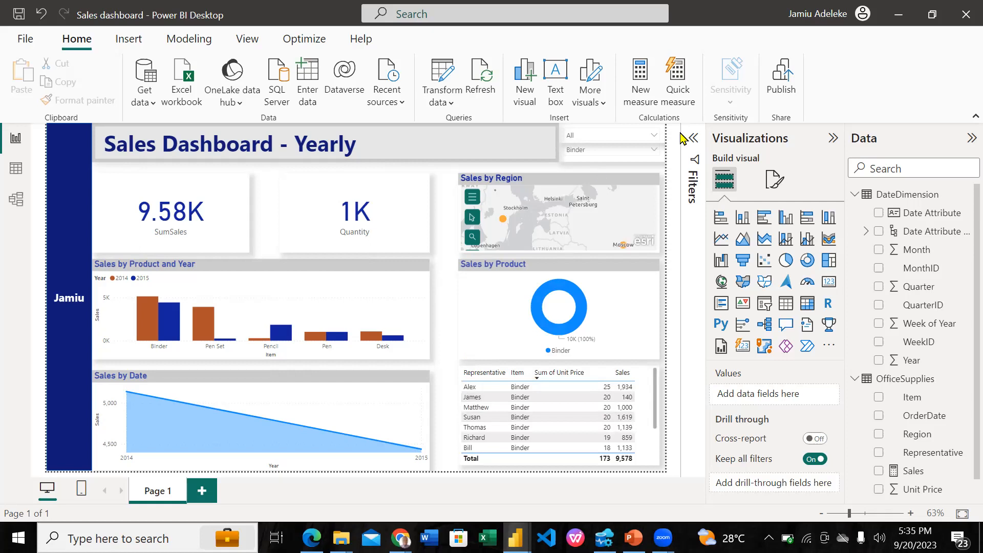
pyautogui.click(655, 152)
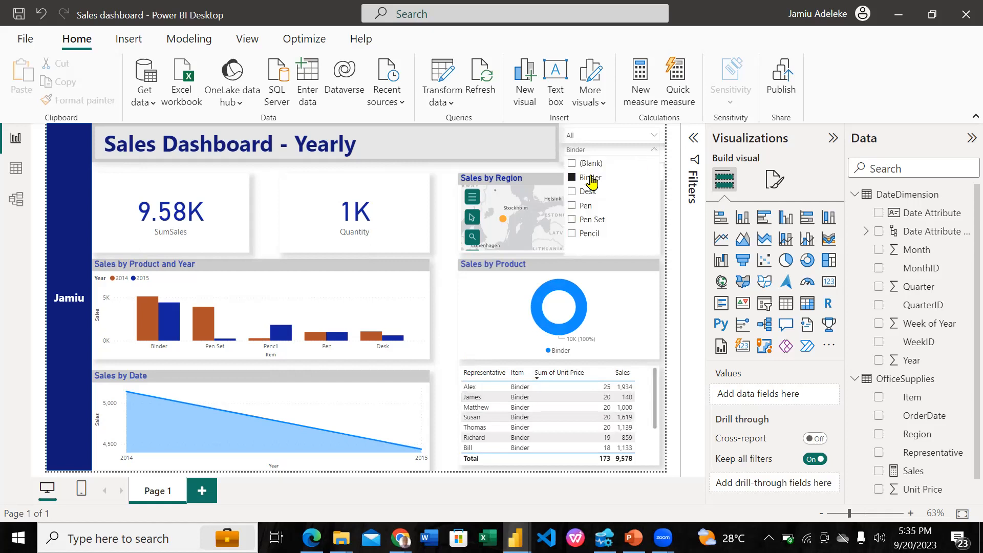
pyautogui.click(443, 211)
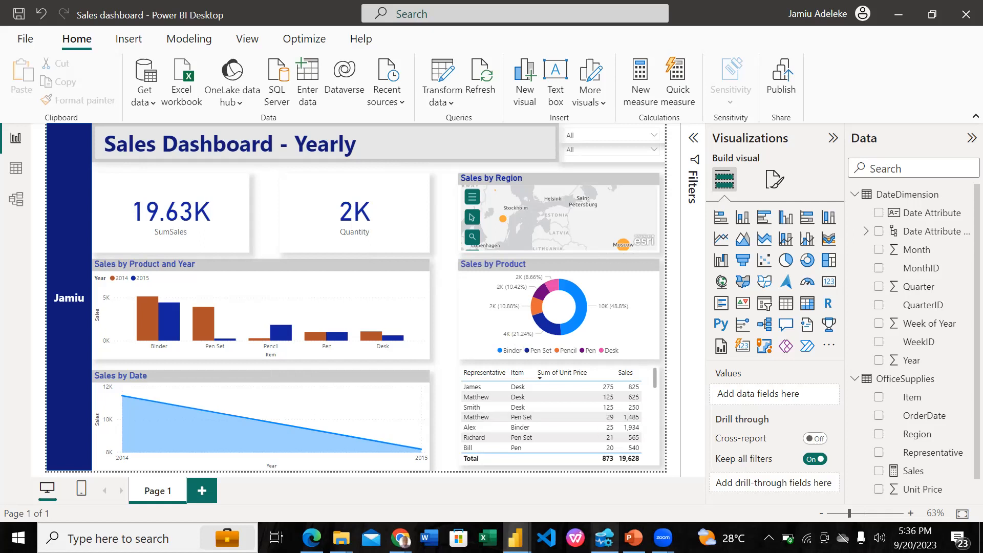
# Switch to the PowerPoint course slide show and review the Task Required slide
pyautogui.hotkey('alt', 'Tab')
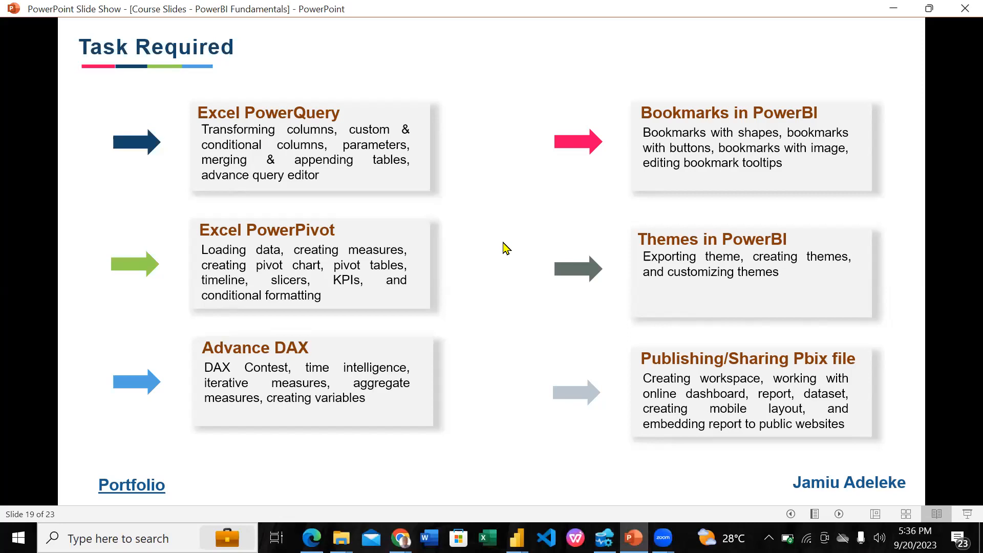
pyautogui.press('Right')
pyautogui.press('Left')
# Switch to the Sales dashboard in Power BI Desktop to look it over, and return to the PowerPoint slide show
pyautogui.click(516, 537)
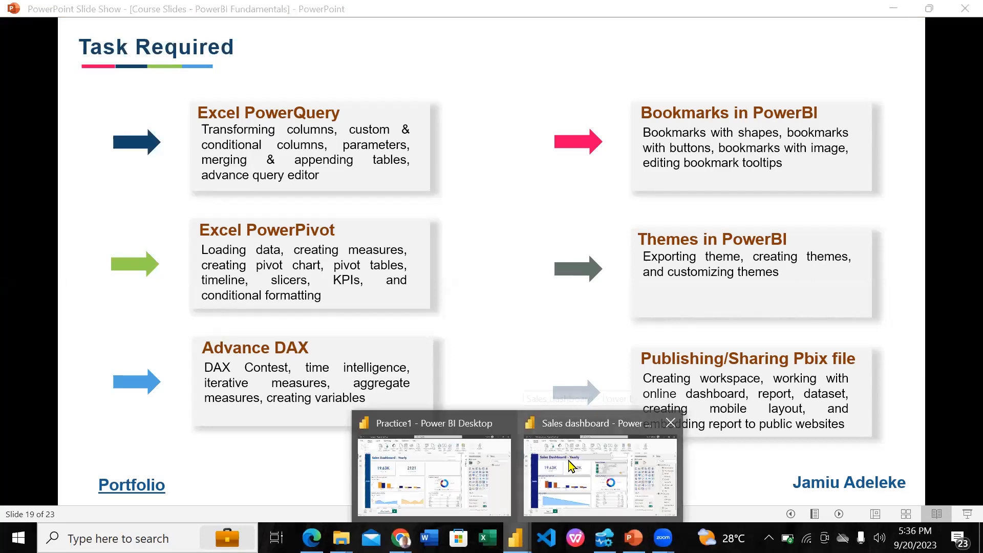
pyautogui.click(599, 451)
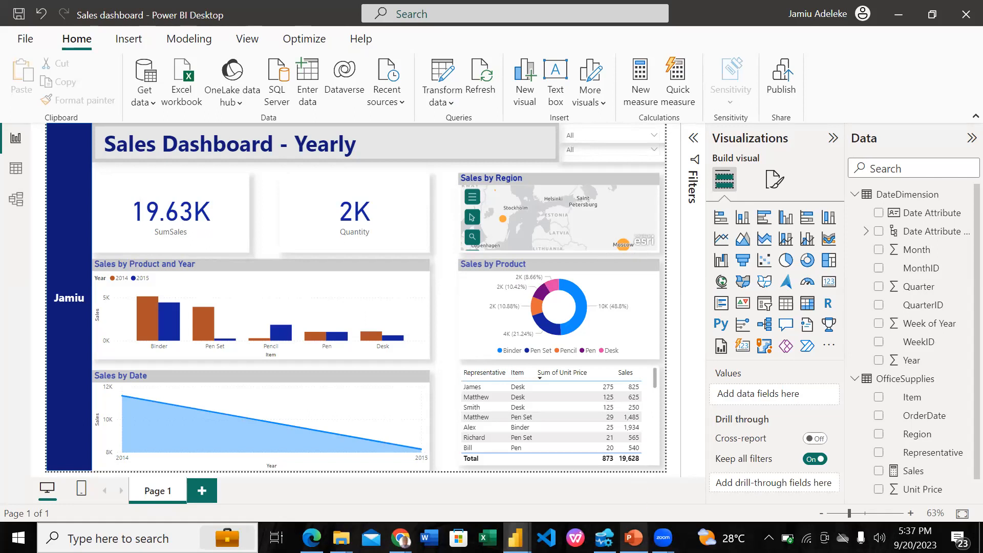
pyautogui.click(634, 538)
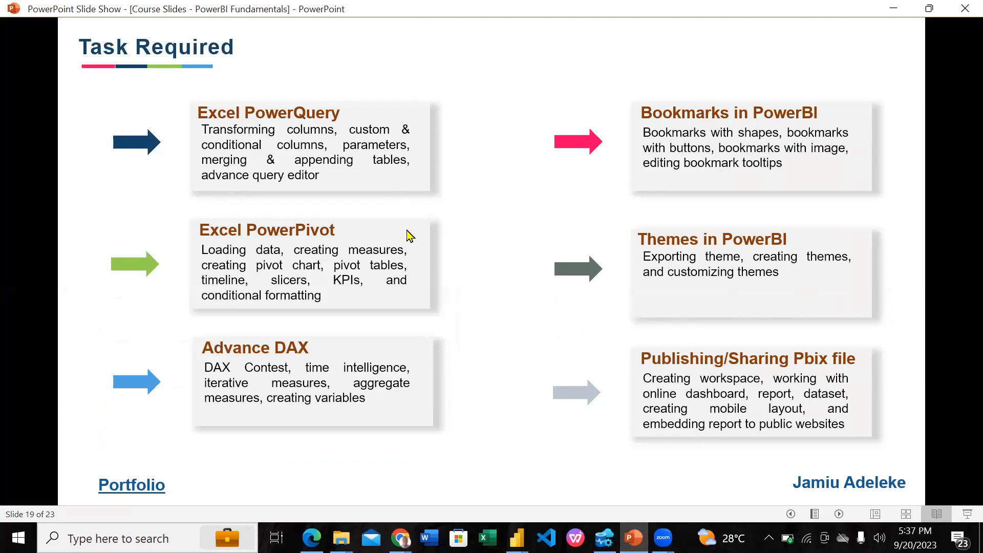